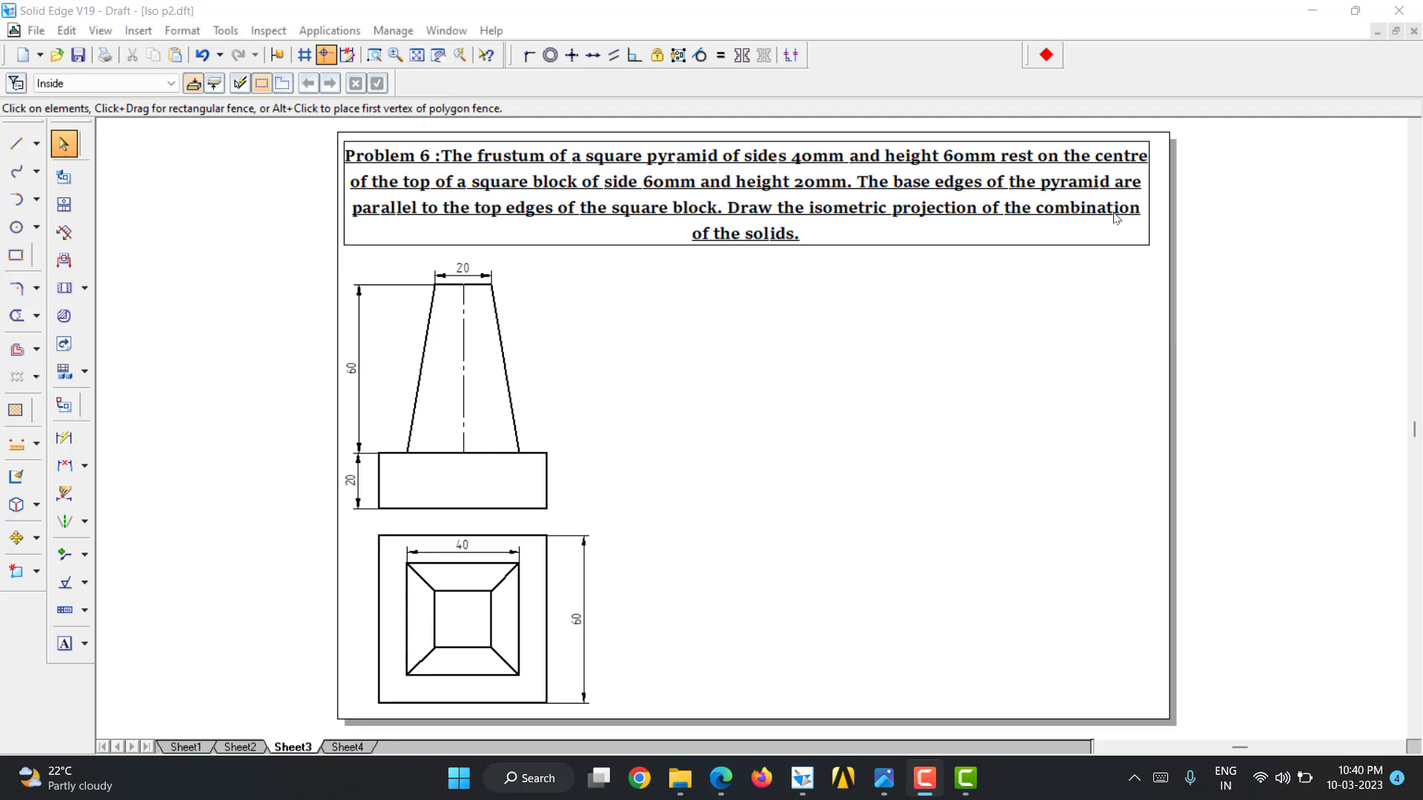
Start the Line tool with a 0.50 mm line width.
{"action": "left_click", "coordinate": [771, 349]}
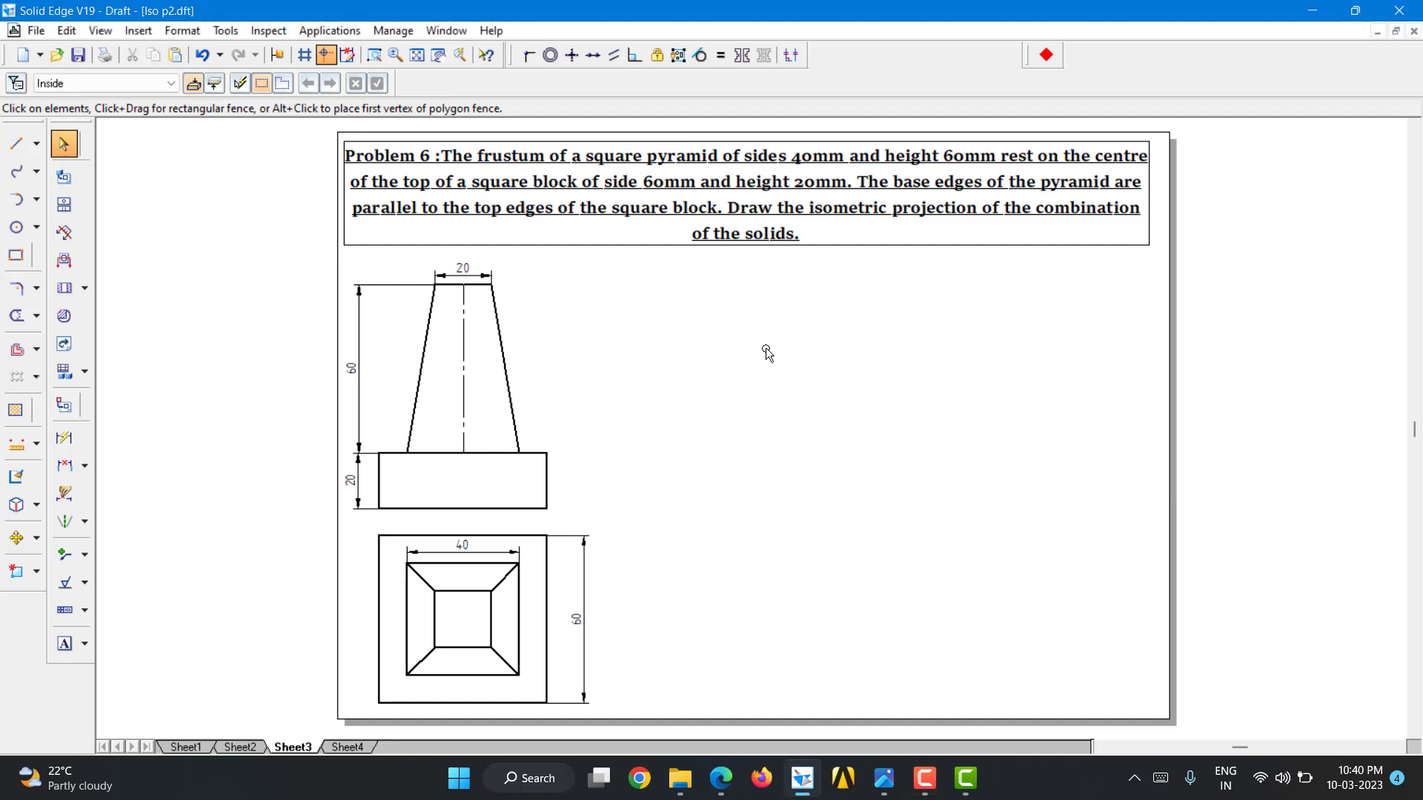
{"action": "left_click", "coordinate": [16, 153]}
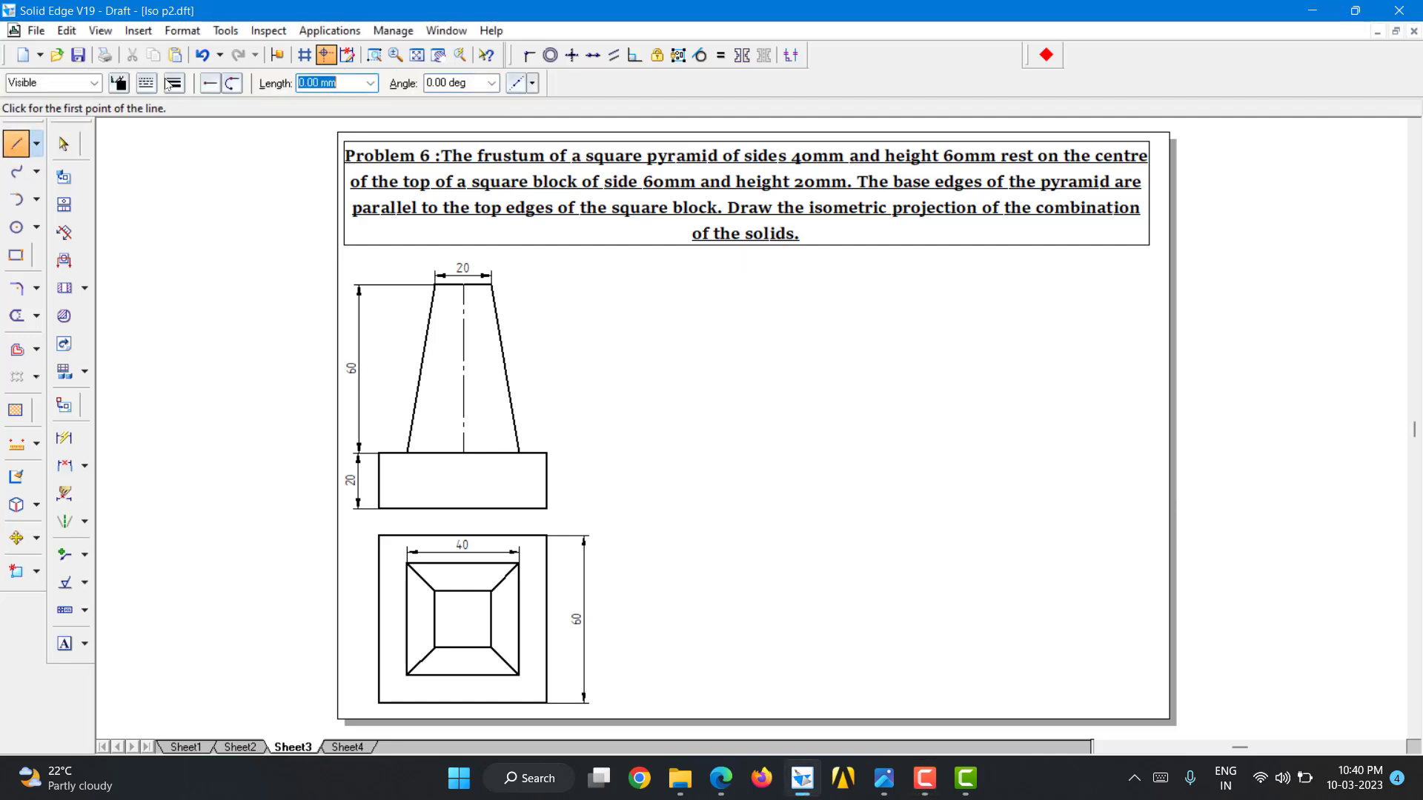
{"action": "left_click", "coordinate": [118, 83]}
{"action": "left_click", "coordinate": [126, 129]}
{"action": "left_click", "coordinate": [174, 82]}
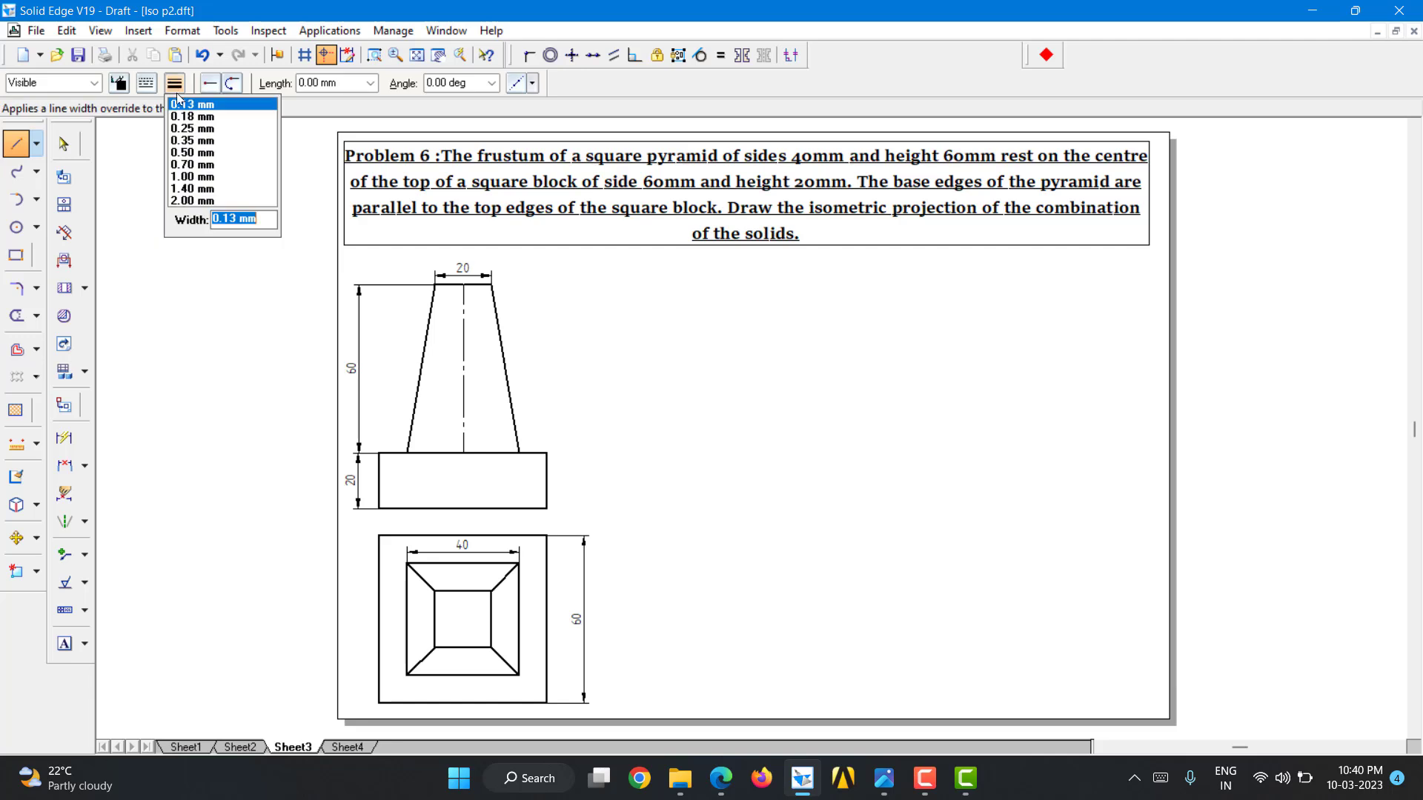
{"action": "left_click", "coordinate": [190, 153]}
{"action": "left_click", "coordinate": [146, 82]}
{"action": "left_click", "coordinate": [156, 105]}
Draw the rhombus's first two 60 mm edges at 30° and 150°.
{"action": "left_click", "coordinate": [886, 682]}
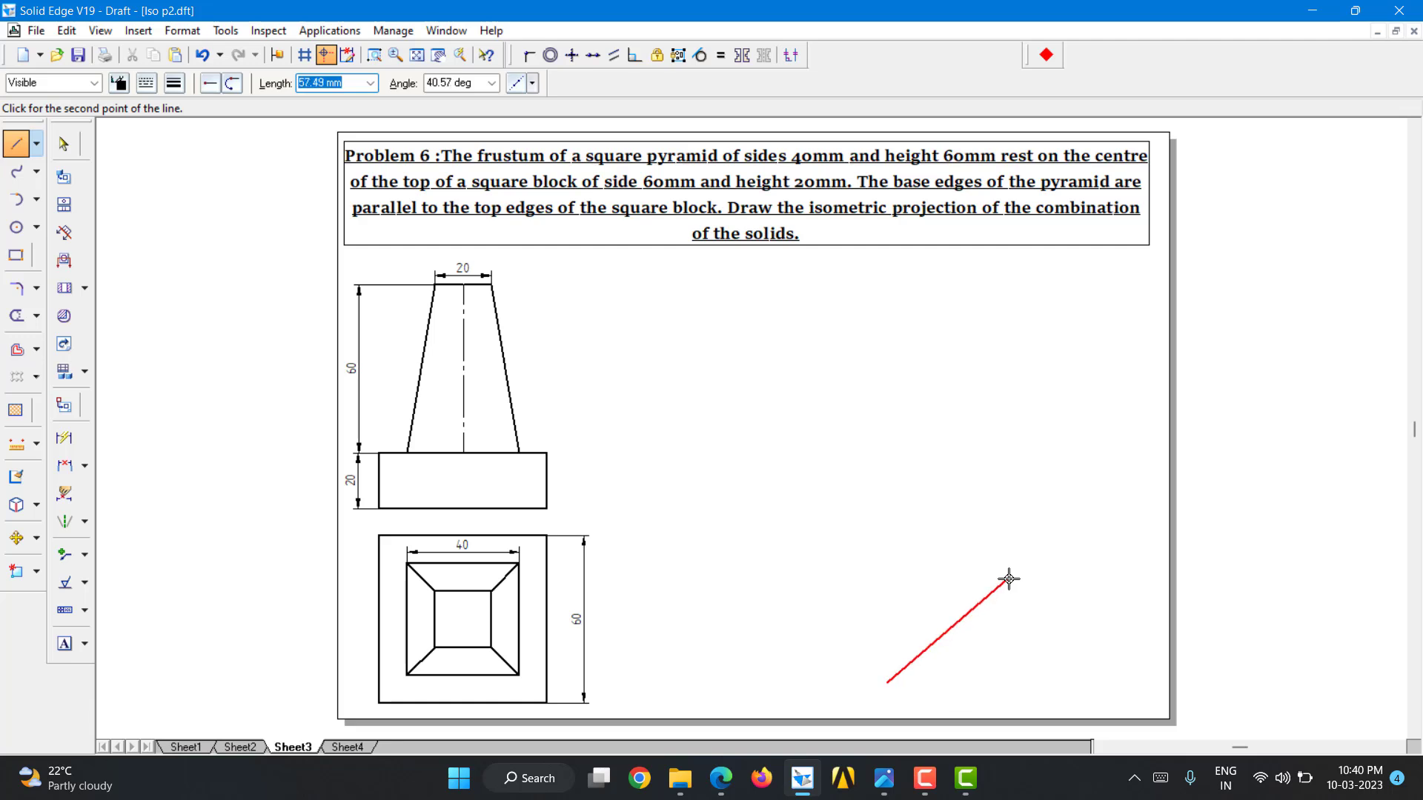
{"action": "type", "text": "60"}
{"action": "key", "text": "Tab"}
{"action": "type", "text": "30"}
{"action": "key", "text": "Return"}
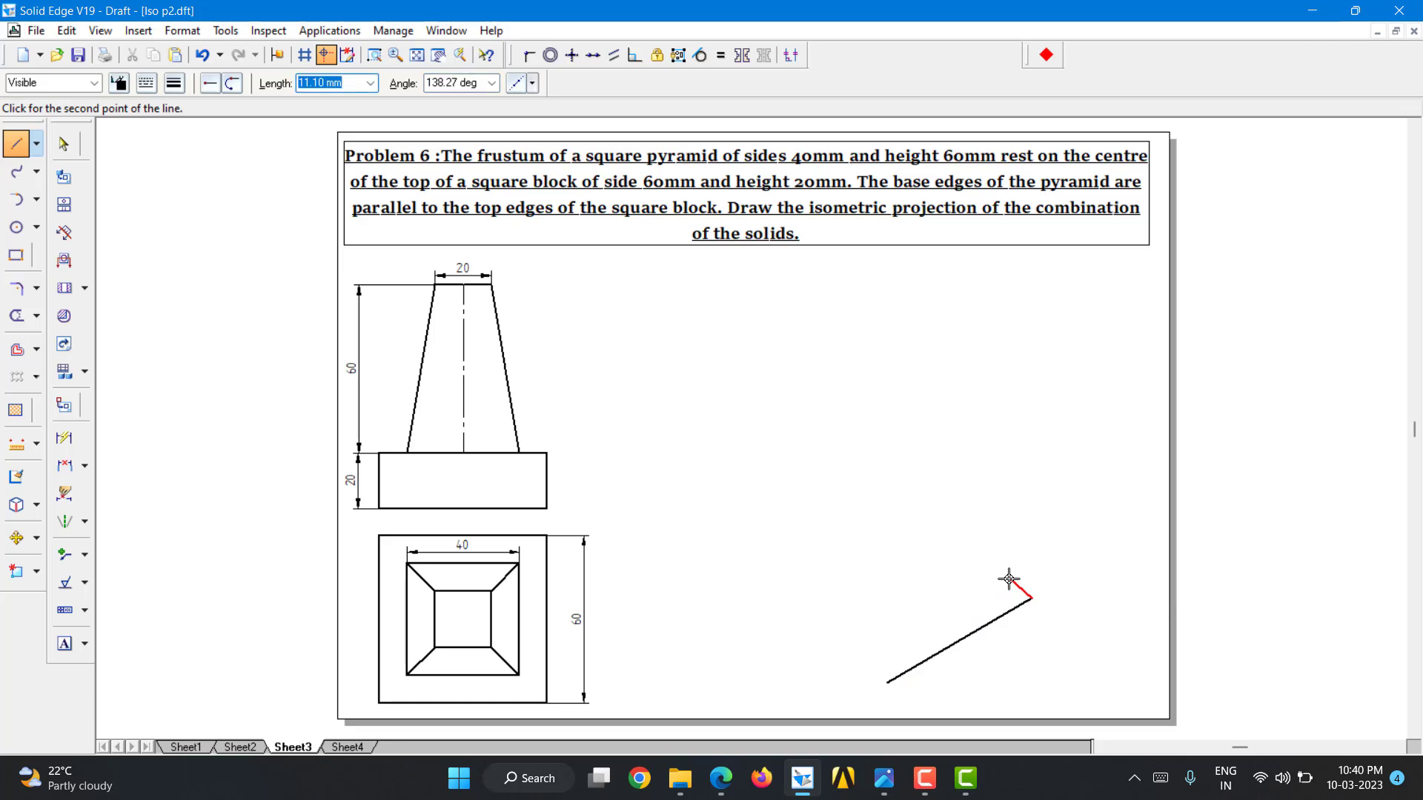
{"action": "type", "text": "60"}
{"action": "key", "text": "Tab"}
{"action": "type", "text": "150"}
{"action": "key", "text": "Tab"}
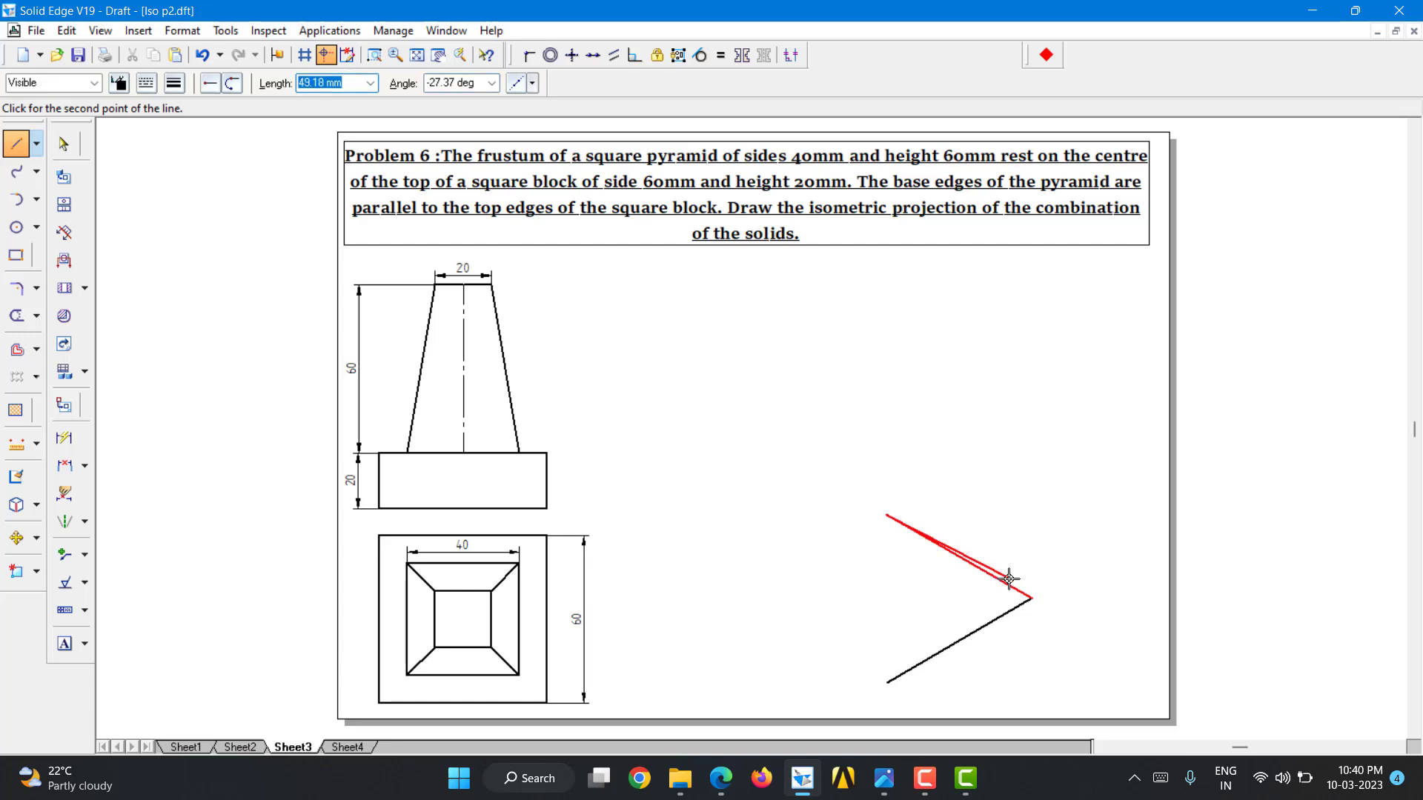
Close the rhombus with 60 mm edges at -150° and -30°.
{"action": "type", "text": "60"}
{"action": "key", "text": "Tab"}
{"action": "key", "text": "BackSpace"}
{"action": "type", "text": "-150"}
{"action": "key", "text": "Tab"}
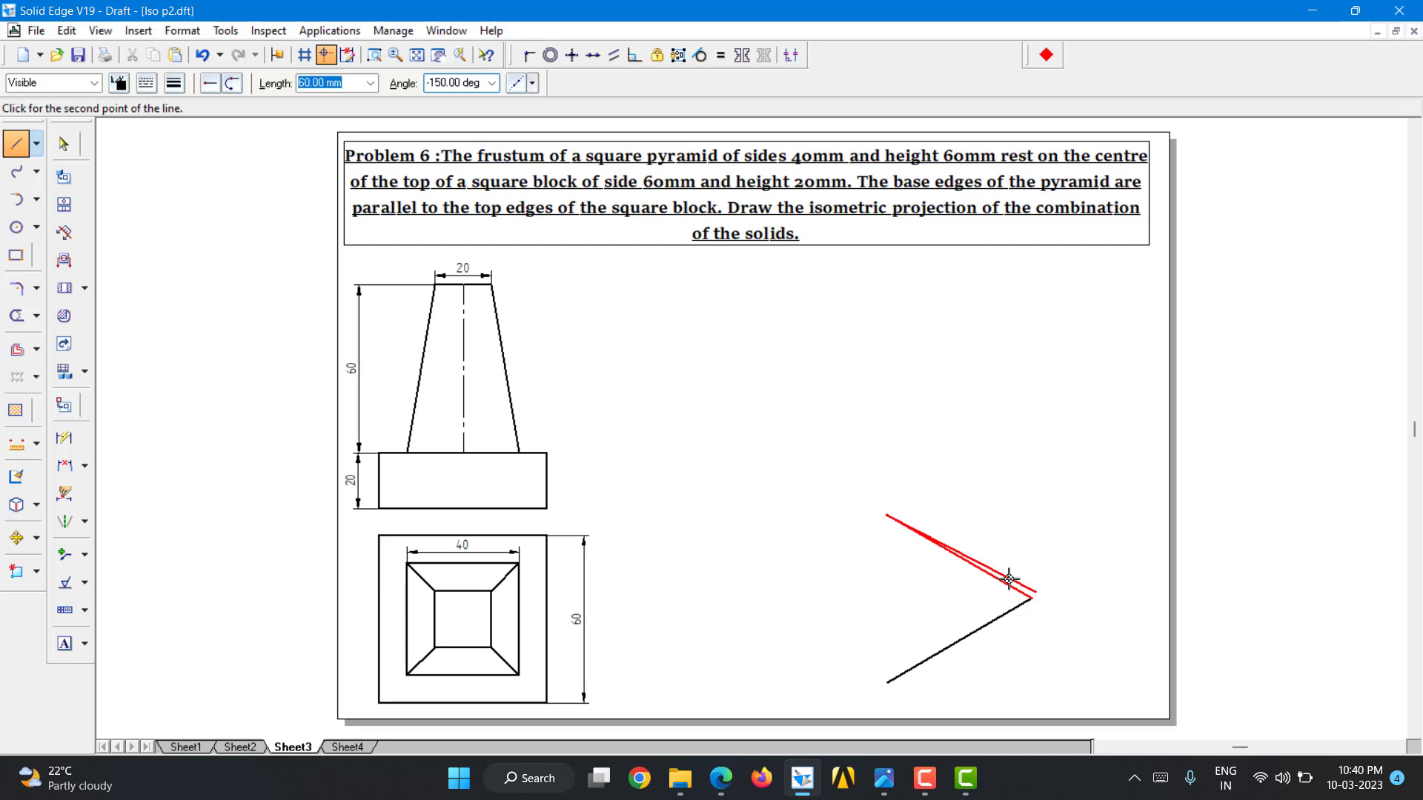
{"action": "type", "text": "60"}
{"action": "key", "text": "Tab"}
{"action": "type", "text": "-30"}
{"action": "key", "text": "Tab"}
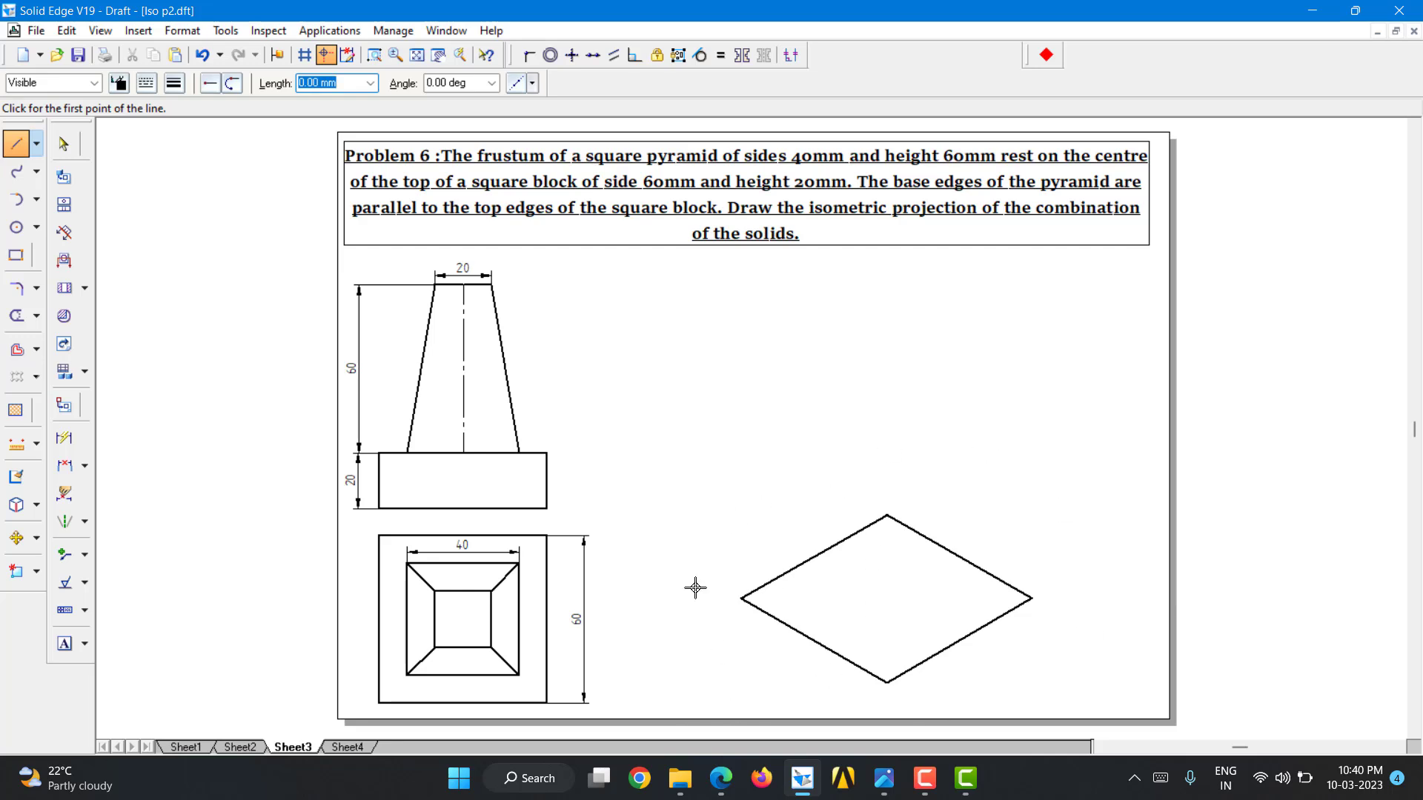
Start a 20 mm vertical edge at the rhombus's left corner.
{"action": "left_click", "coordinate": [741, 597]}
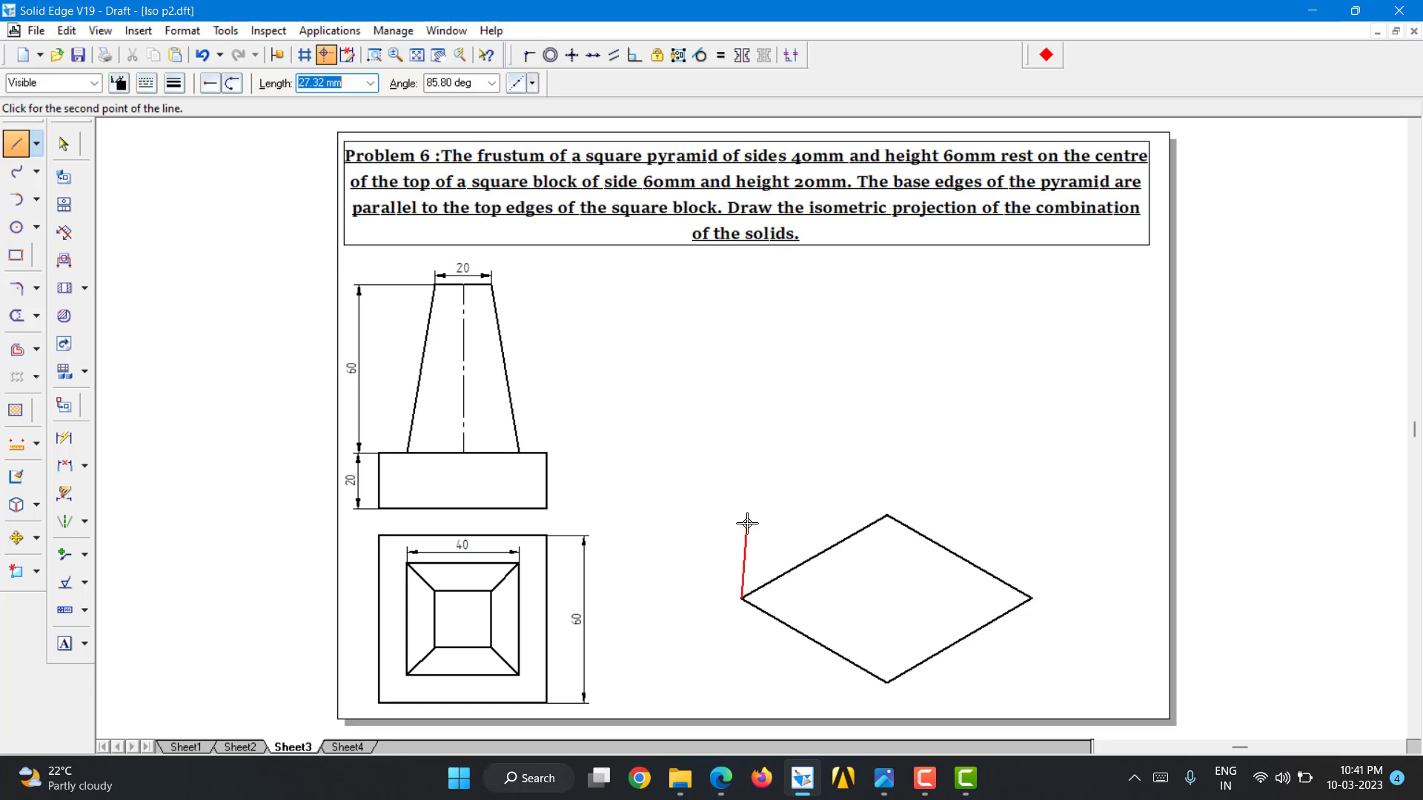
{"action": "type", "text": "20"}
{"action": "key", "text": "Tab"}
Finish the 20 mm vertical edge at 90° from the rhombus's left corner.
{"action": "type", "text": "90"}
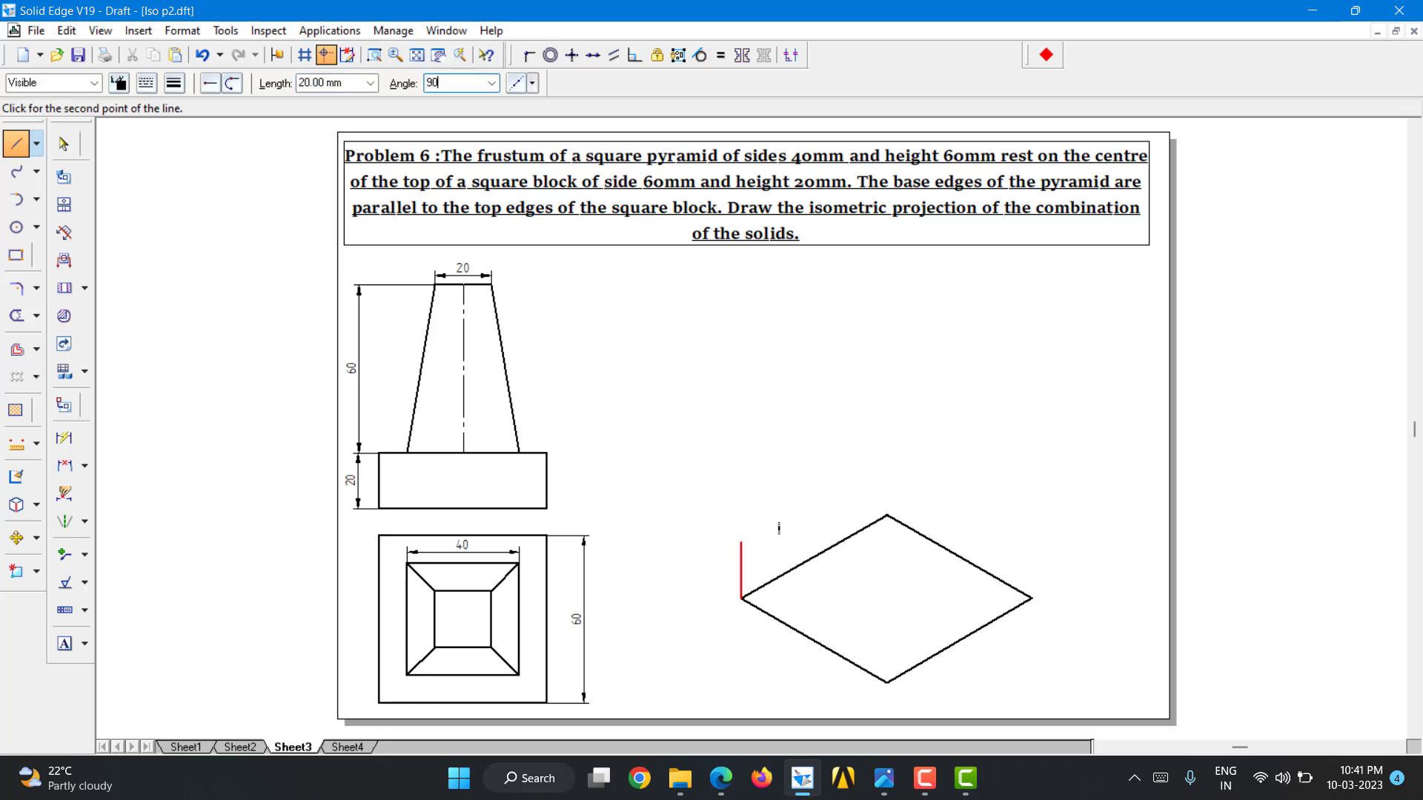
{"action": "left_click", "coordinate": [755, 515]}
{"action": "right_click", "coordinate": [762, 496]}
Copy the four rhombus edges 20 mm upward, using its left corner as base point.
{"action": "left_click", "coordinate": [64, 143]}
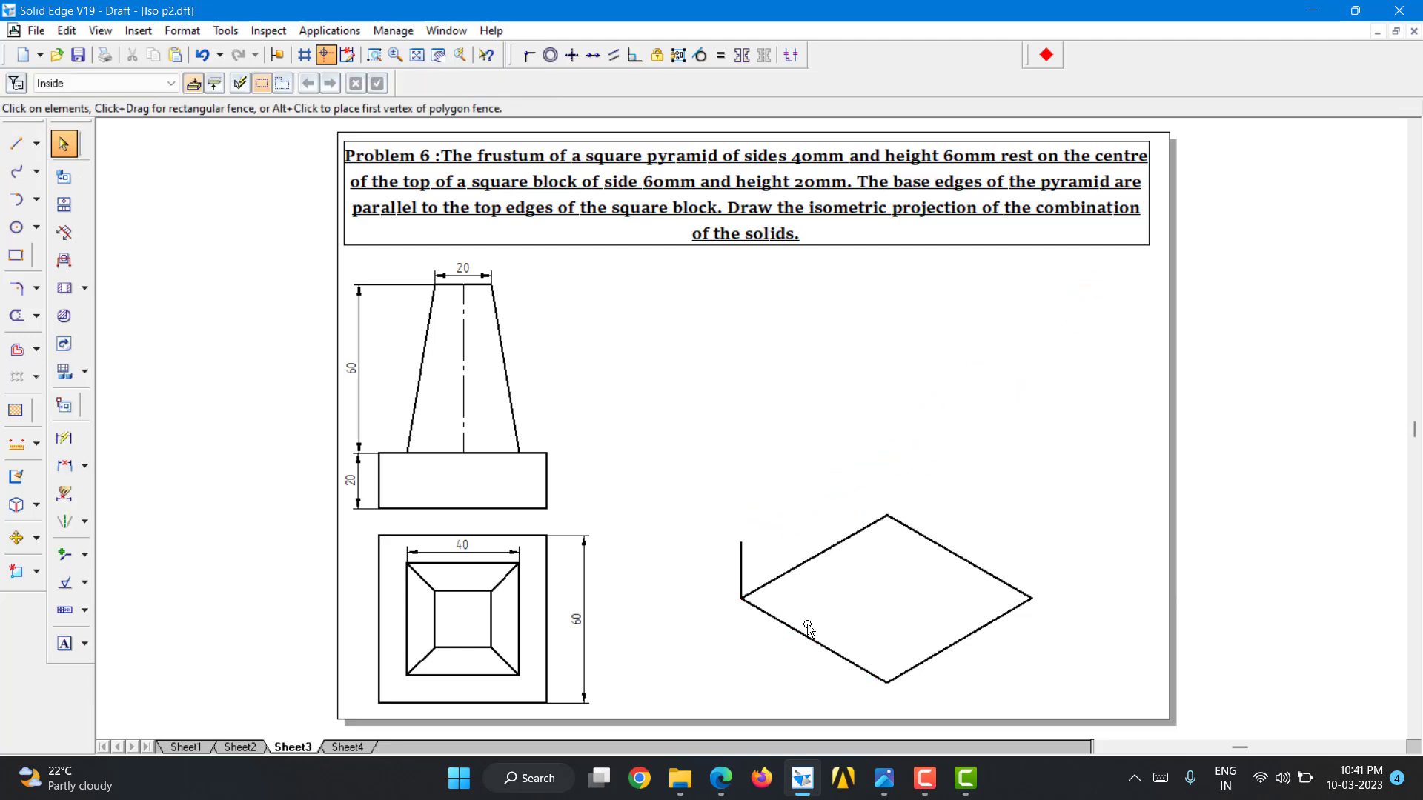
{"action": "left_click", "coordinate": [778, 577]}
{"action": "left_click", "coordinate": [940, 545], "text": "ctrl"}
{"action": "left_click", "coordinate": [971, 633], "text": "ctrl"}
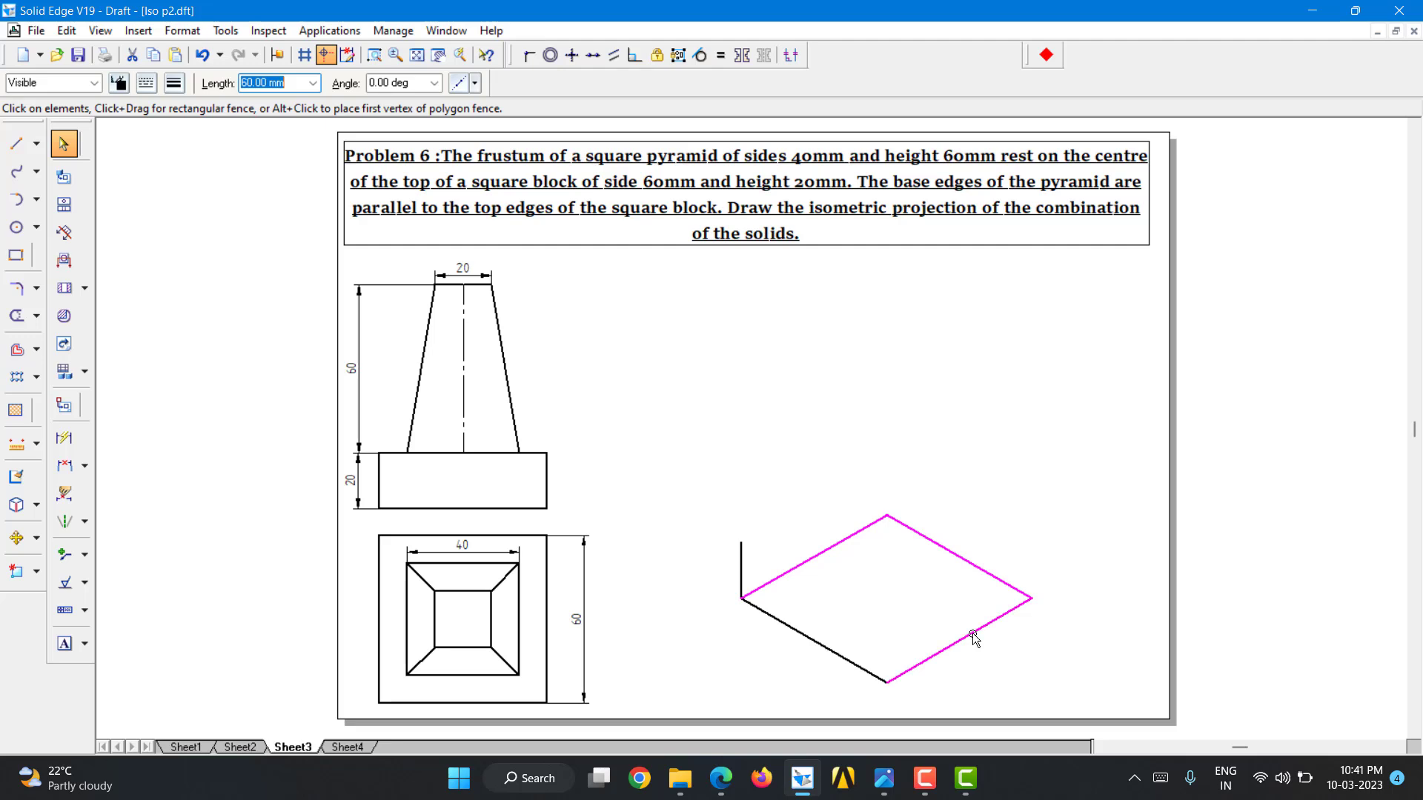
{"action": "left_click", "coordinate": [843, 659], "text": "ctrl"}
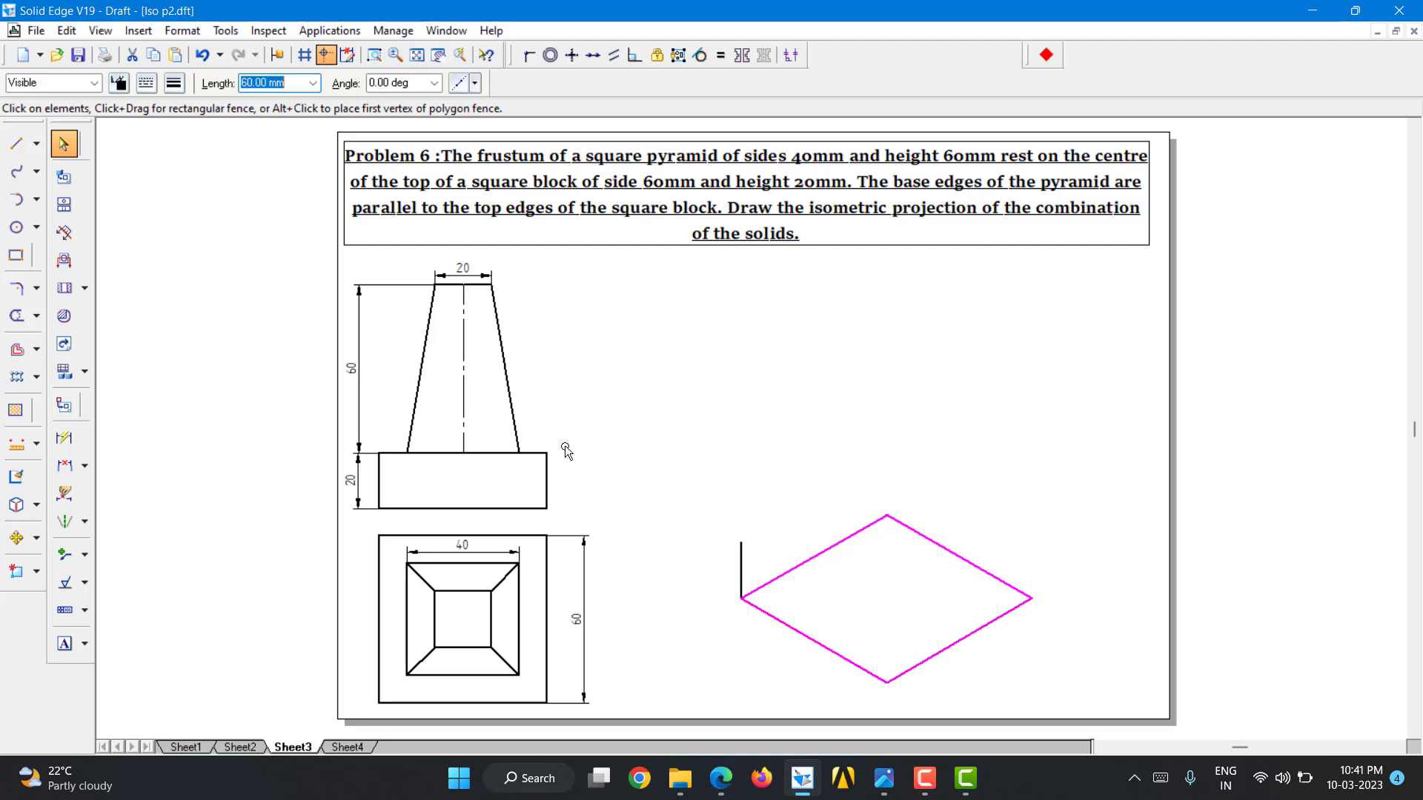
{"action": "left_click", "coordinate": [16, 538]}
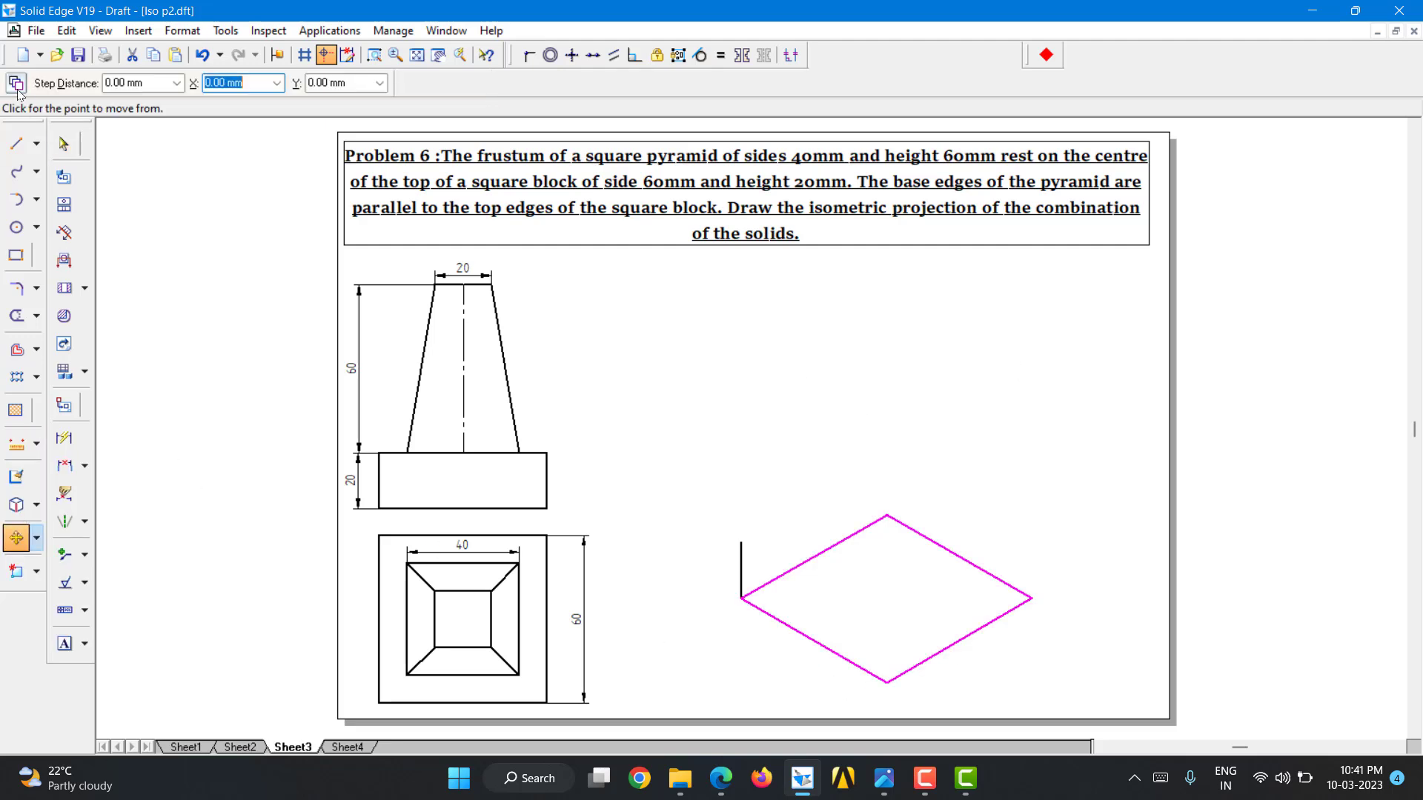
{"action": "left_click", "coordinate": [741, 602]}
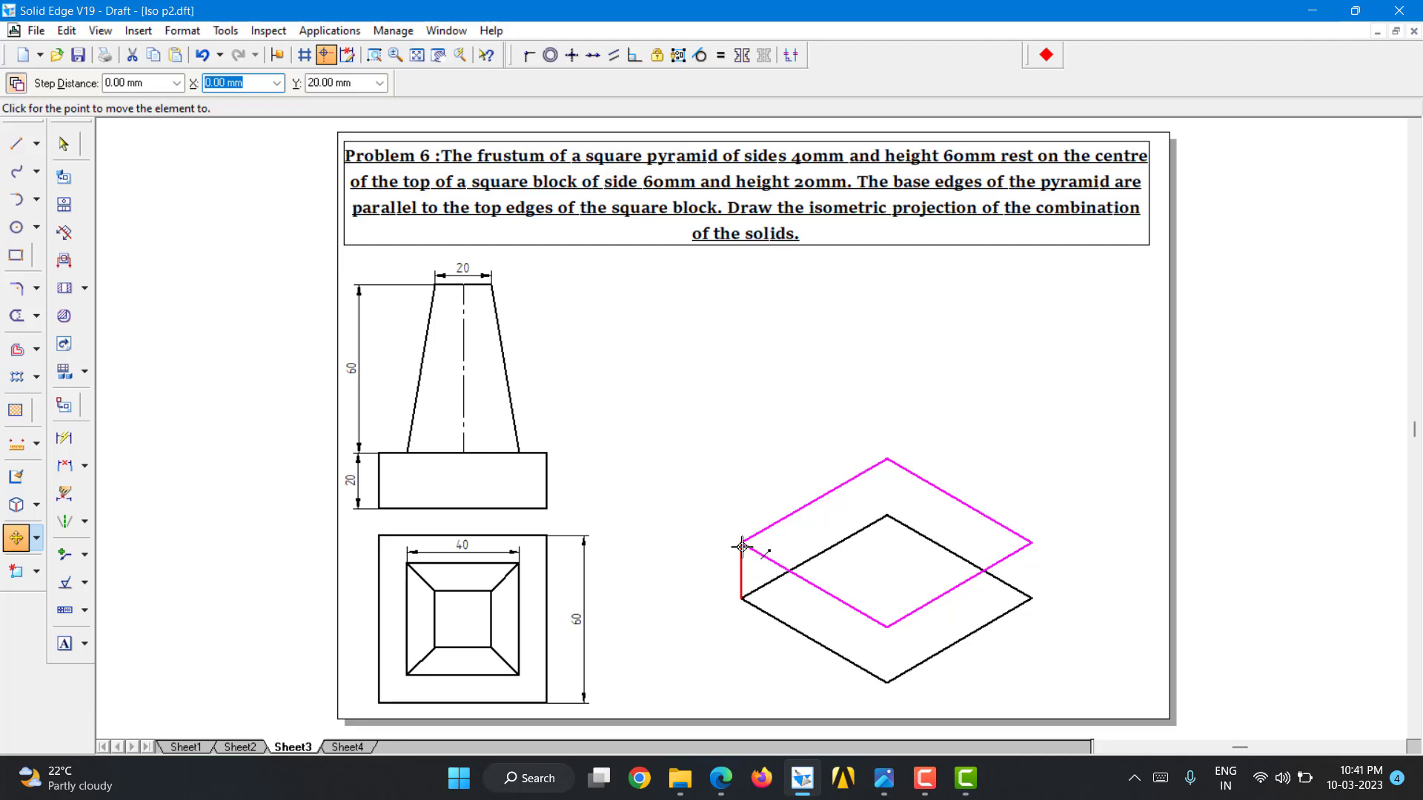
{"action": "key", "text": "Return"}
{"action": "left_click", "coordinate": [16, 143]}
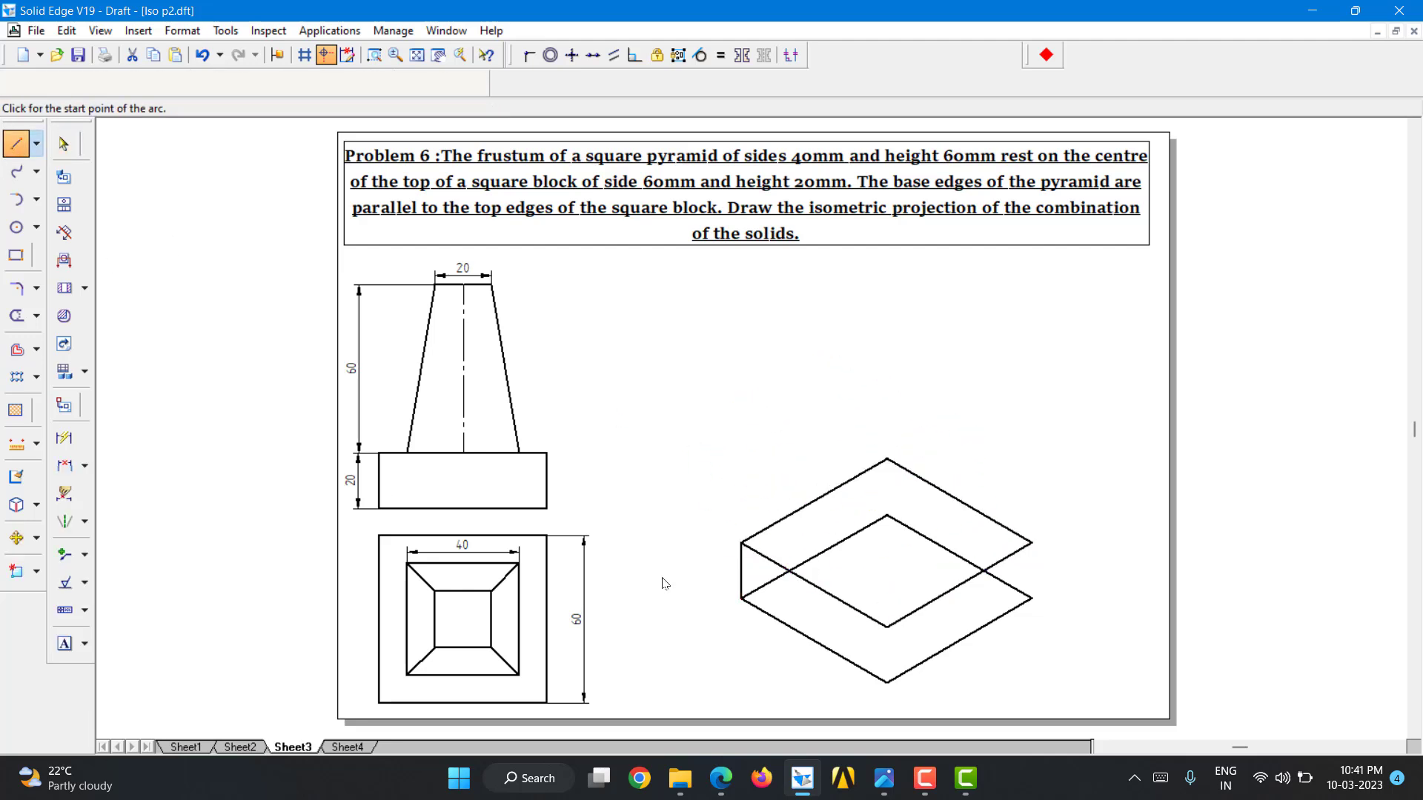
Draw 20 mm vertical edges at the front, right and back corners between the rhombi.
{"action": "left_click", "coordinate": [881, 625]}
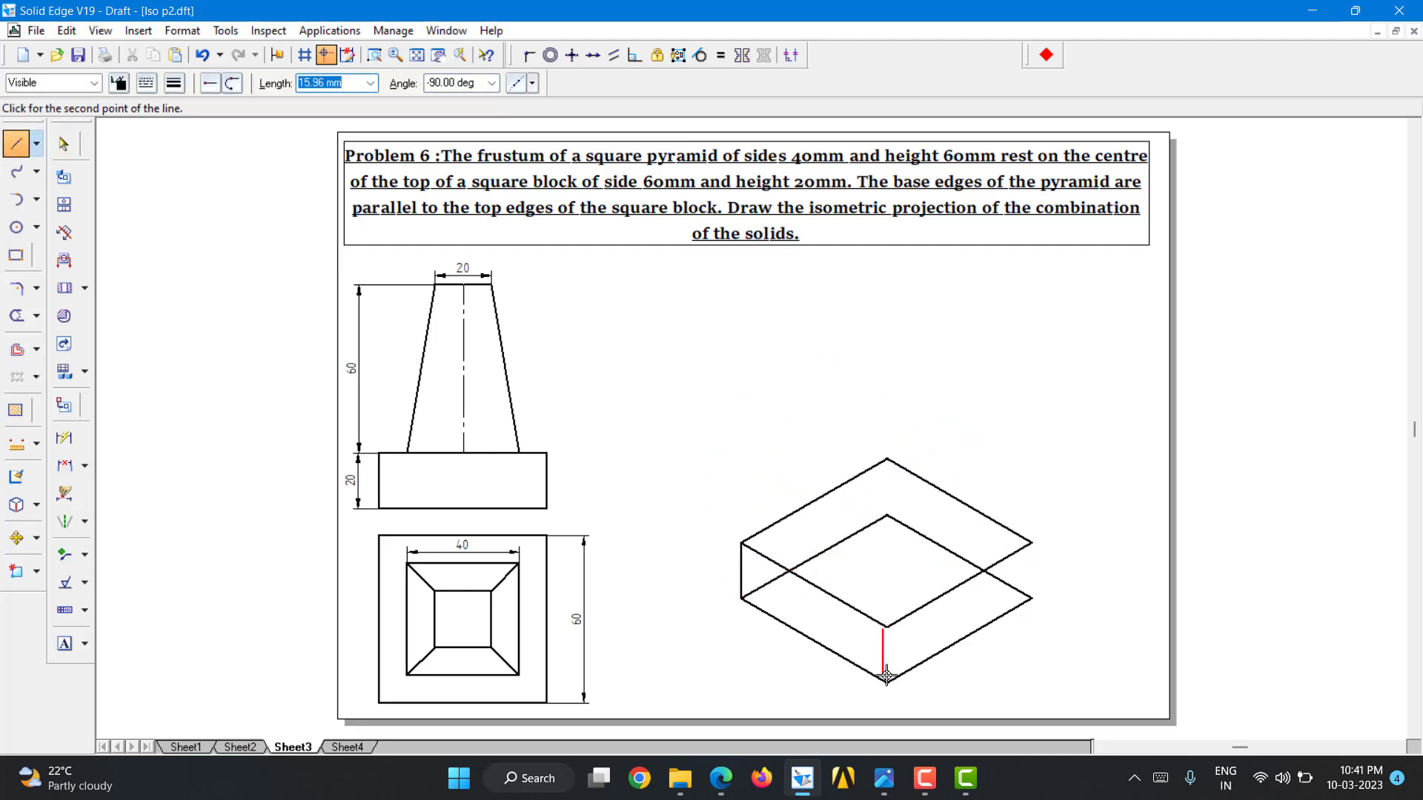
{"action": "right_click", "coordinate": [883, 629]}
{"action": "left_click", "coordinate": [886, 625]}
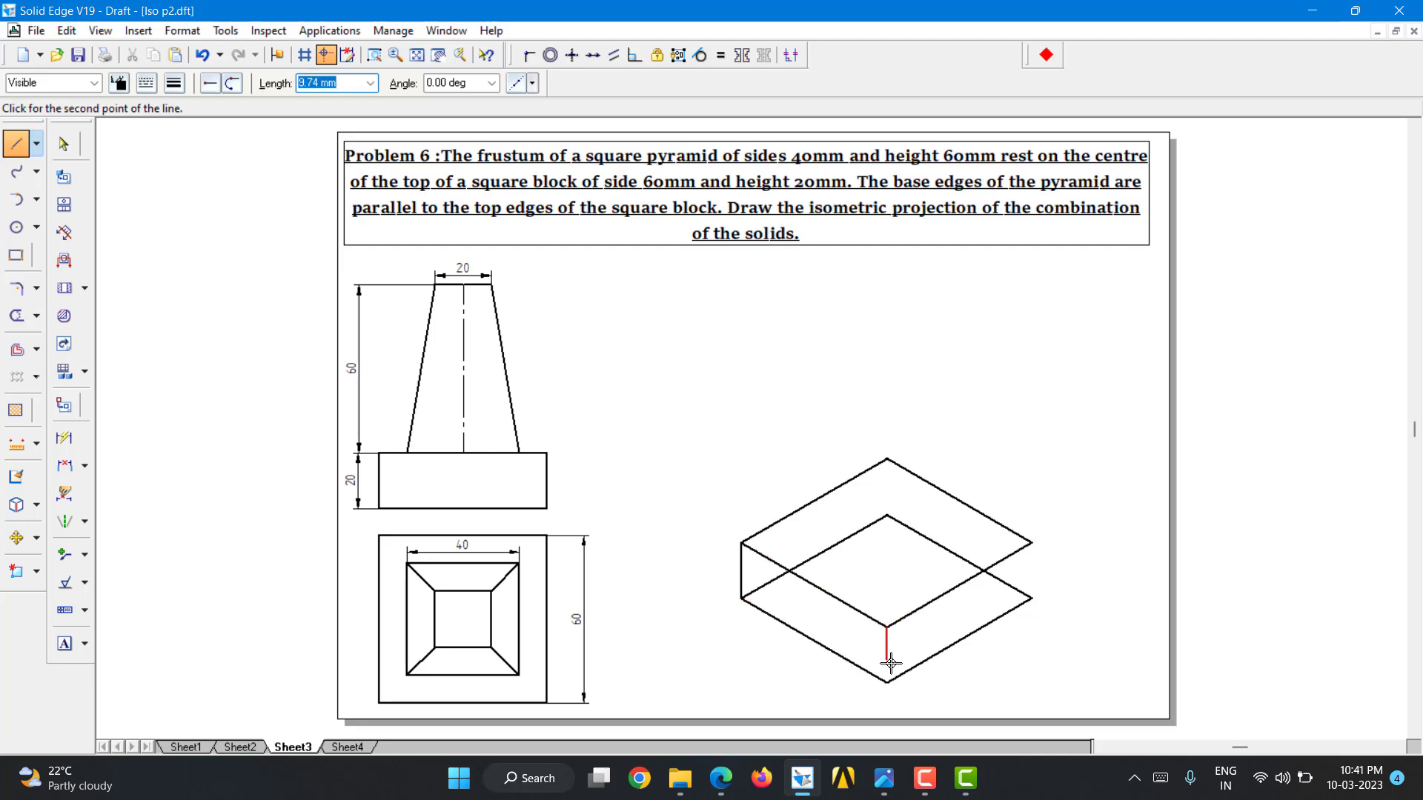
{"action": "left_click", "coordinate": [887, 682]}
{"action": "right_click", "coordinate": [1222, 515]}
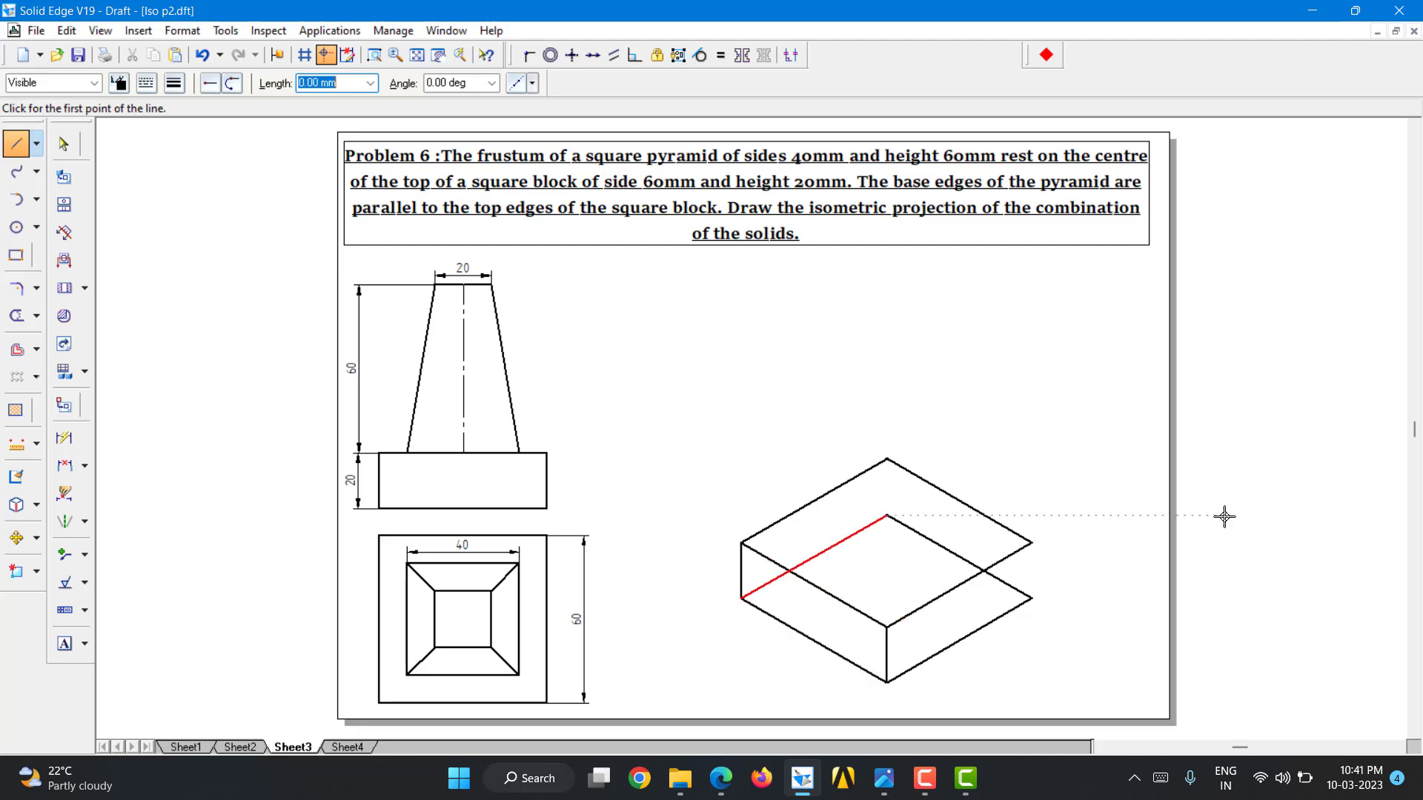
{"action": "left_click", "coordinate": [1032, 544]}
{"action": "left_click", "coordinate": [1035, 599]}
{"action": "right_click", "coordinate": [1035, 598]}
{"action": "left_click", "coordinate": [887, 517]}
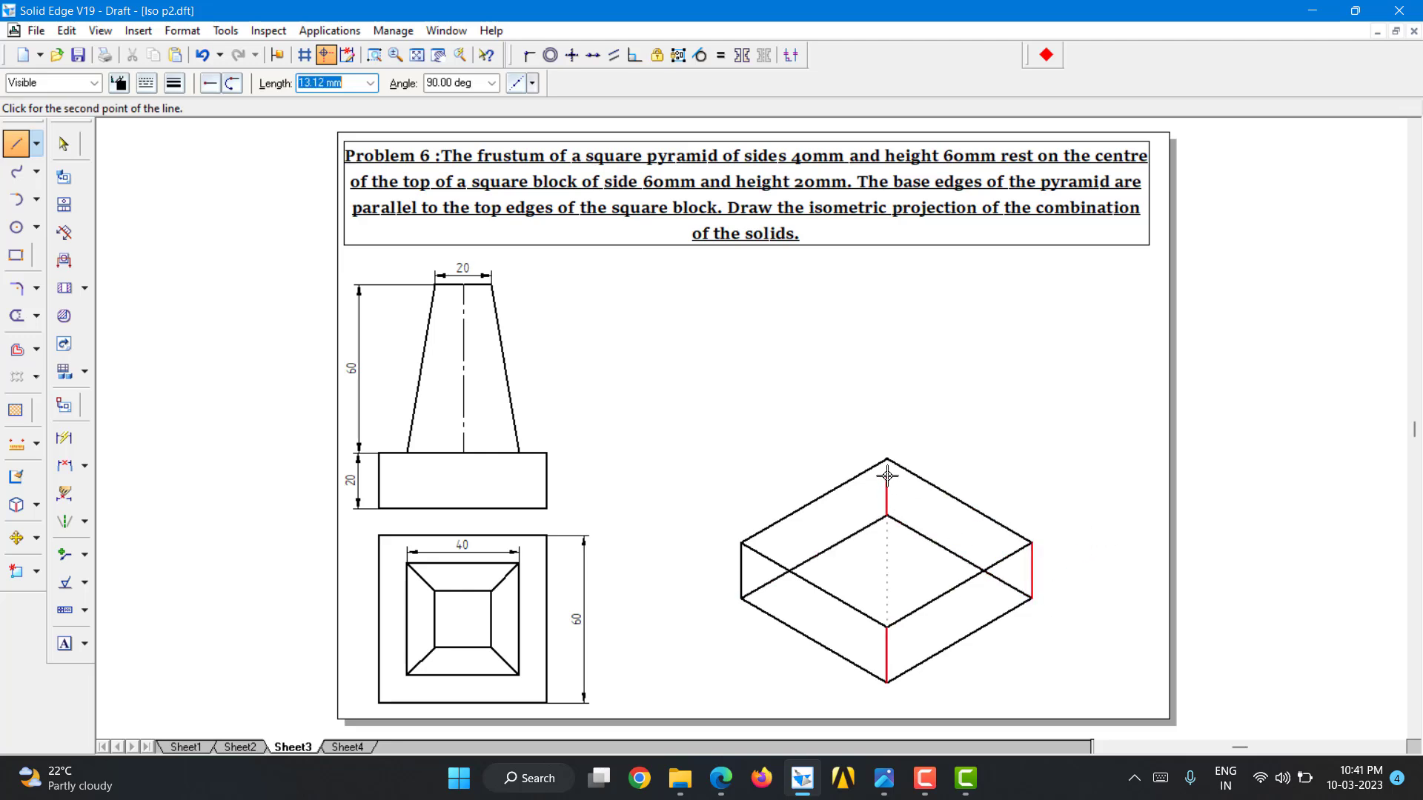
{"action": "left_click", "coordinate": [888, 461]}
{"action": "right_click", "coordinate": [933, 400]}
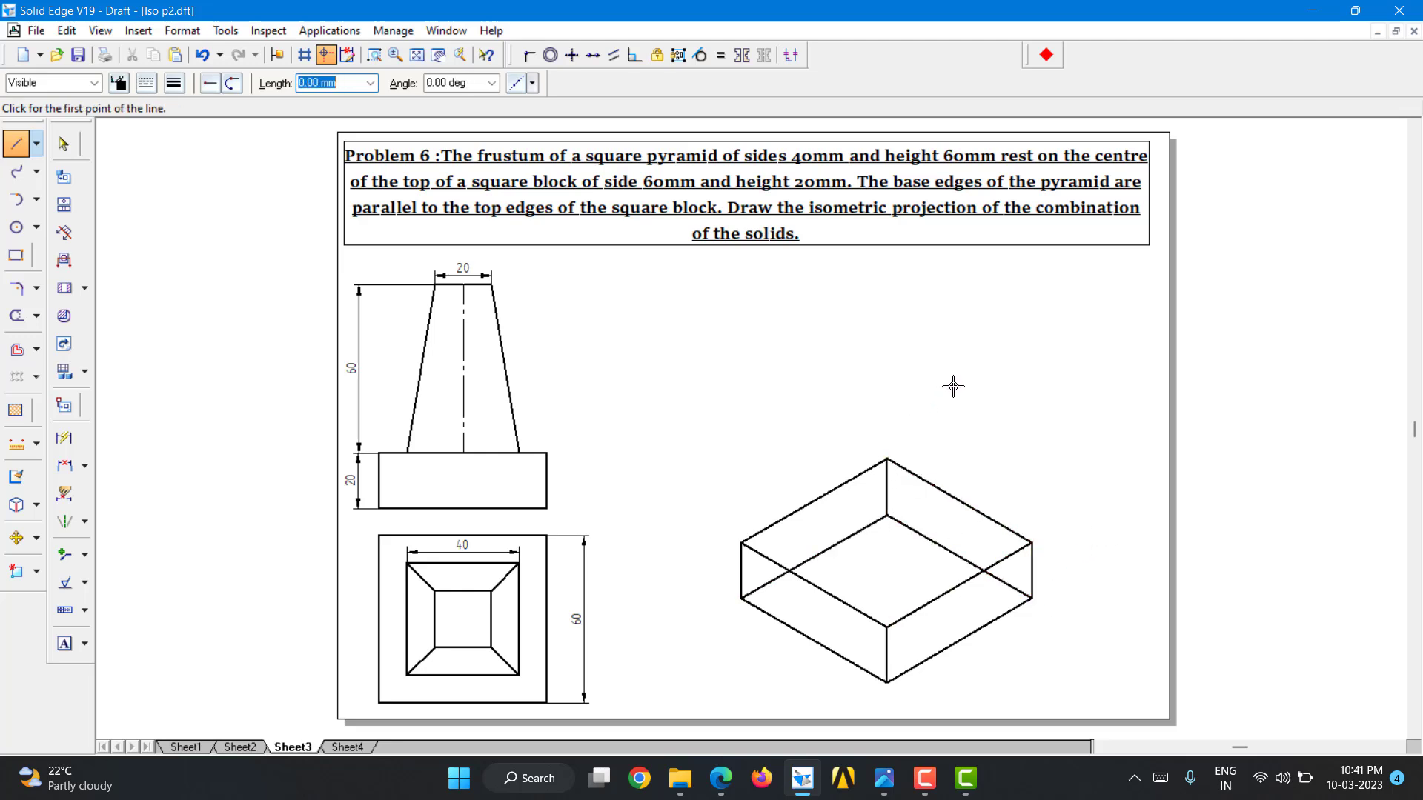
{"action": "left_click", "coordinate": [63, 144]}
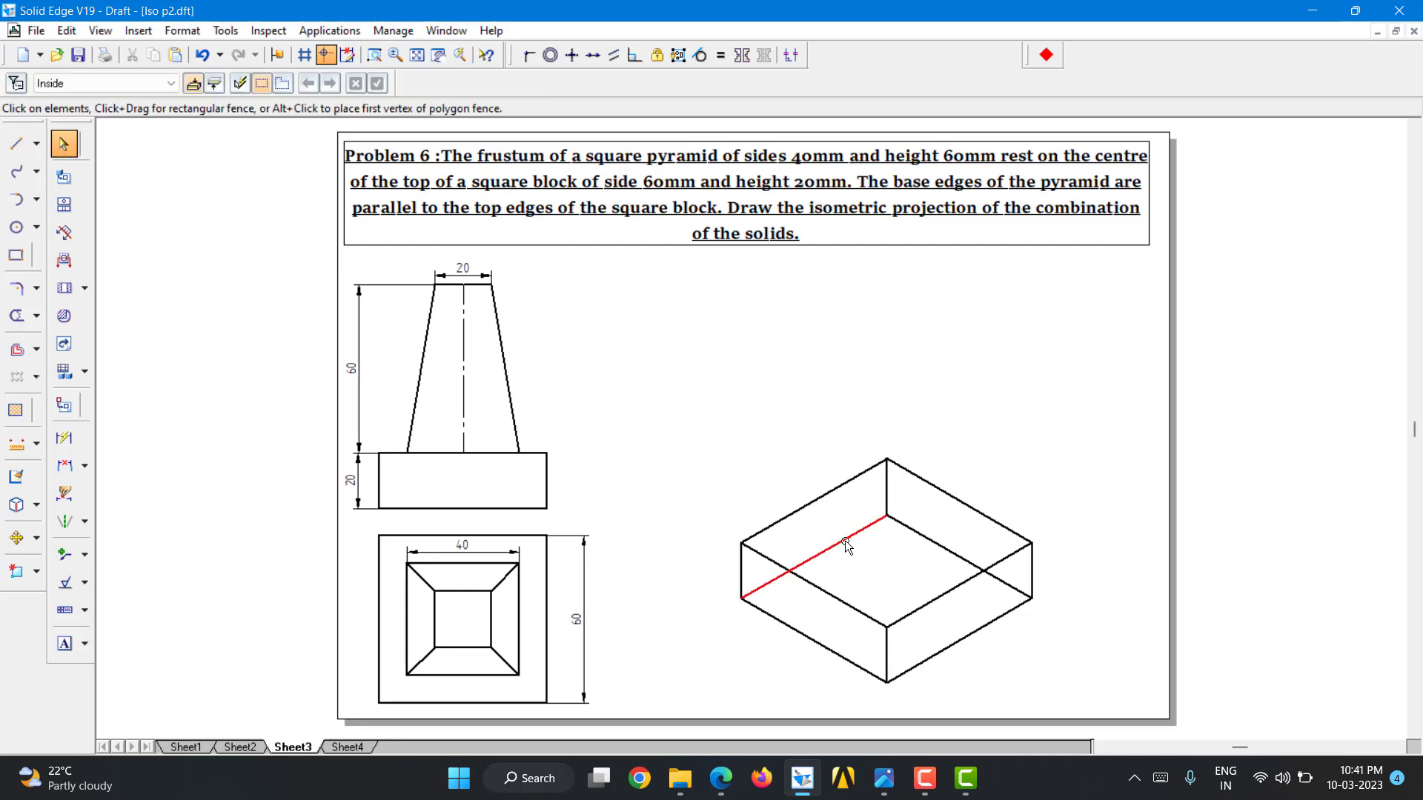
Give the three hidden back edges a lighter colour and thinner line width.
{"action": "left_click", "coordinate": [815, 557]}
{"action": "left_click", "coordinate": [908, 528], "text": "ctrl"}
{"action": "left_click", "coordinate": [887, 495], "text": "ctrl"}
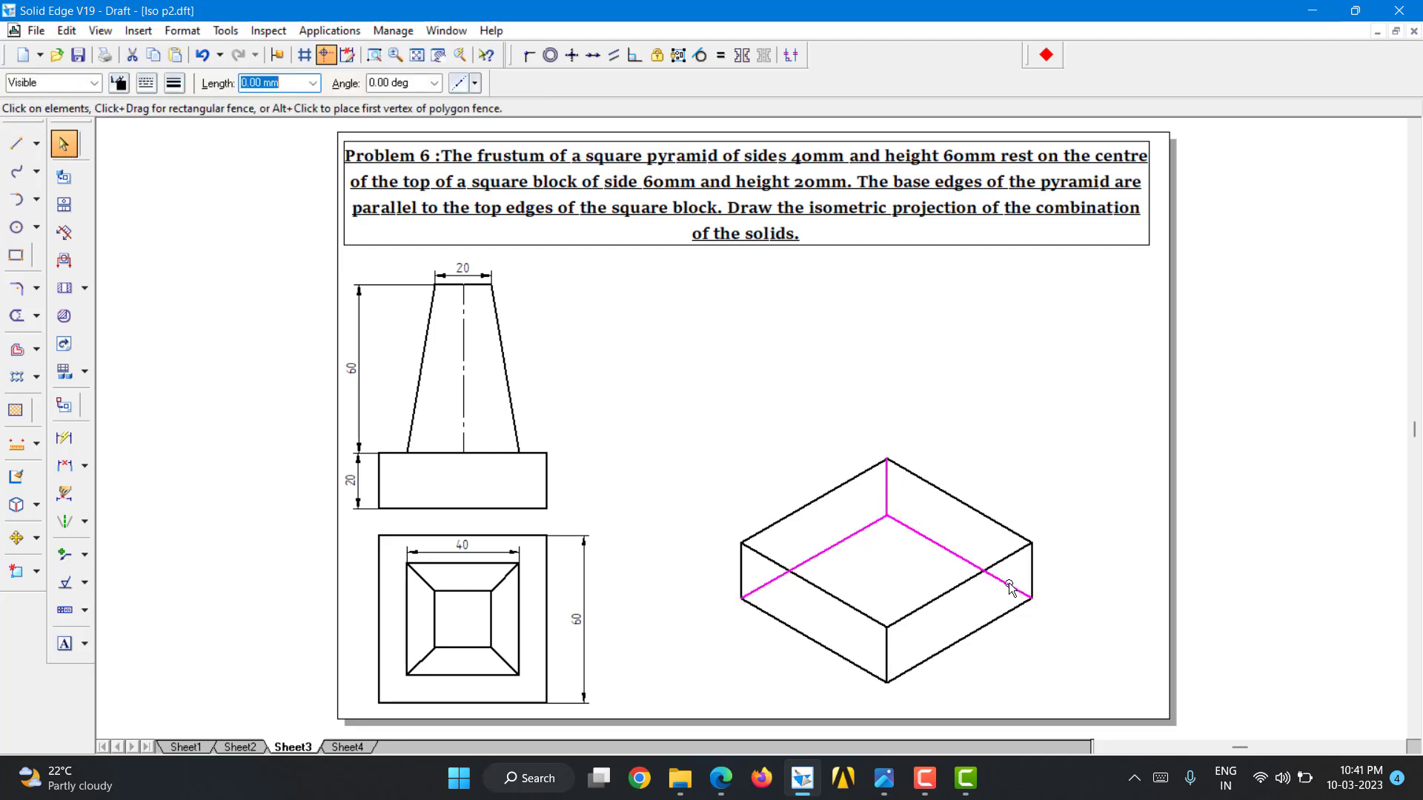
{"action": "left_click", "coordinate": [119, 83]}
{"action": "left_click", "coordinate": [161, 126]}
{"action": "left_click", "coordinate": [174, 83]}
{"action": "left_click", "coordinate": [187, 107]}
{"action": "left_click", "coordinate": [729, 400]}
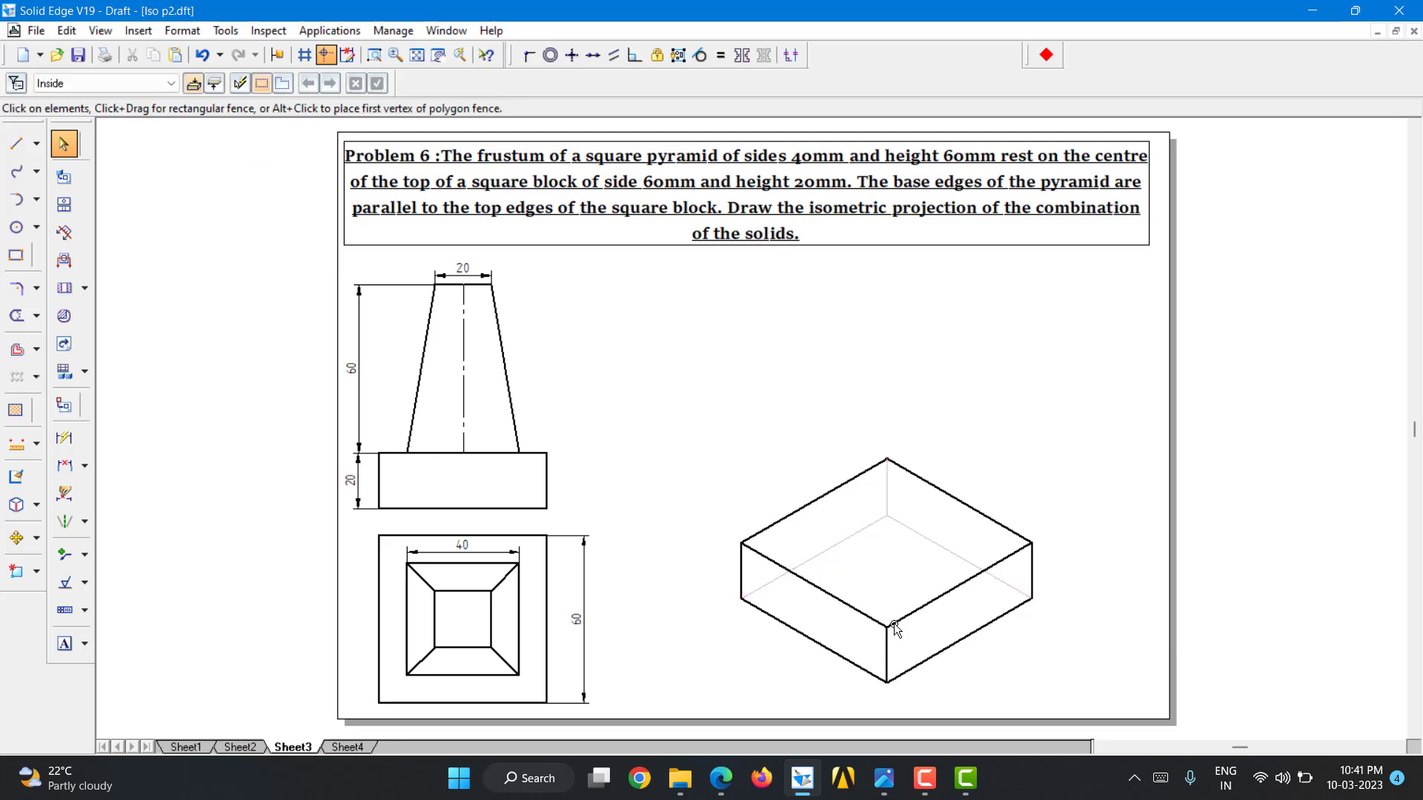
Fence-select the whole block and move it to a new position on Sheet3.
{"action": "left_click_drag", "start_coordinate": [675, 380], "coordinate": [1099, 676]}
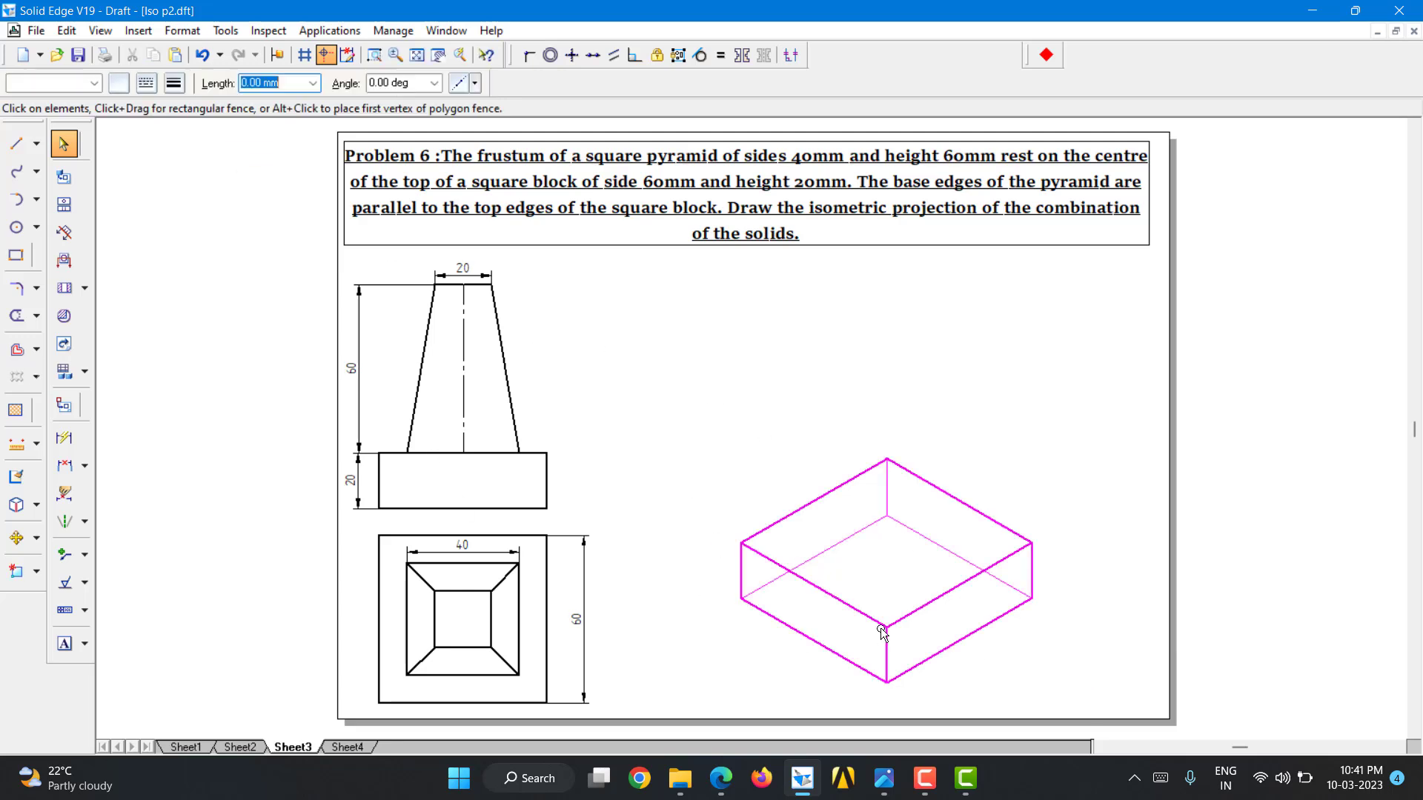
{"action": "left_click_drag", "start_coordinate": [941, 645], "coordinate": [952, 671]}
{"action": "left_click", "coordinate": [987, 477]}
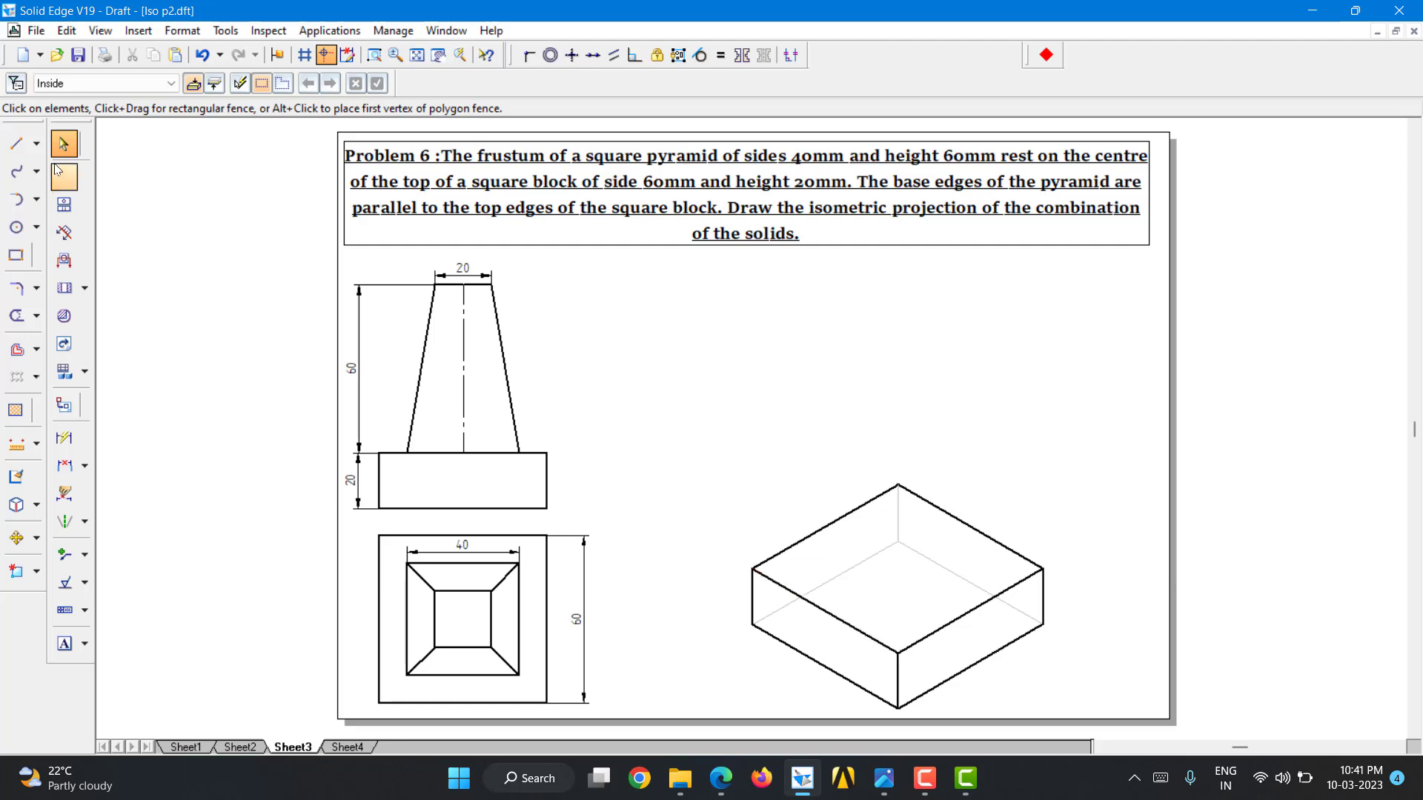
{"action": "left_click", "coordinate": [16, 143]}
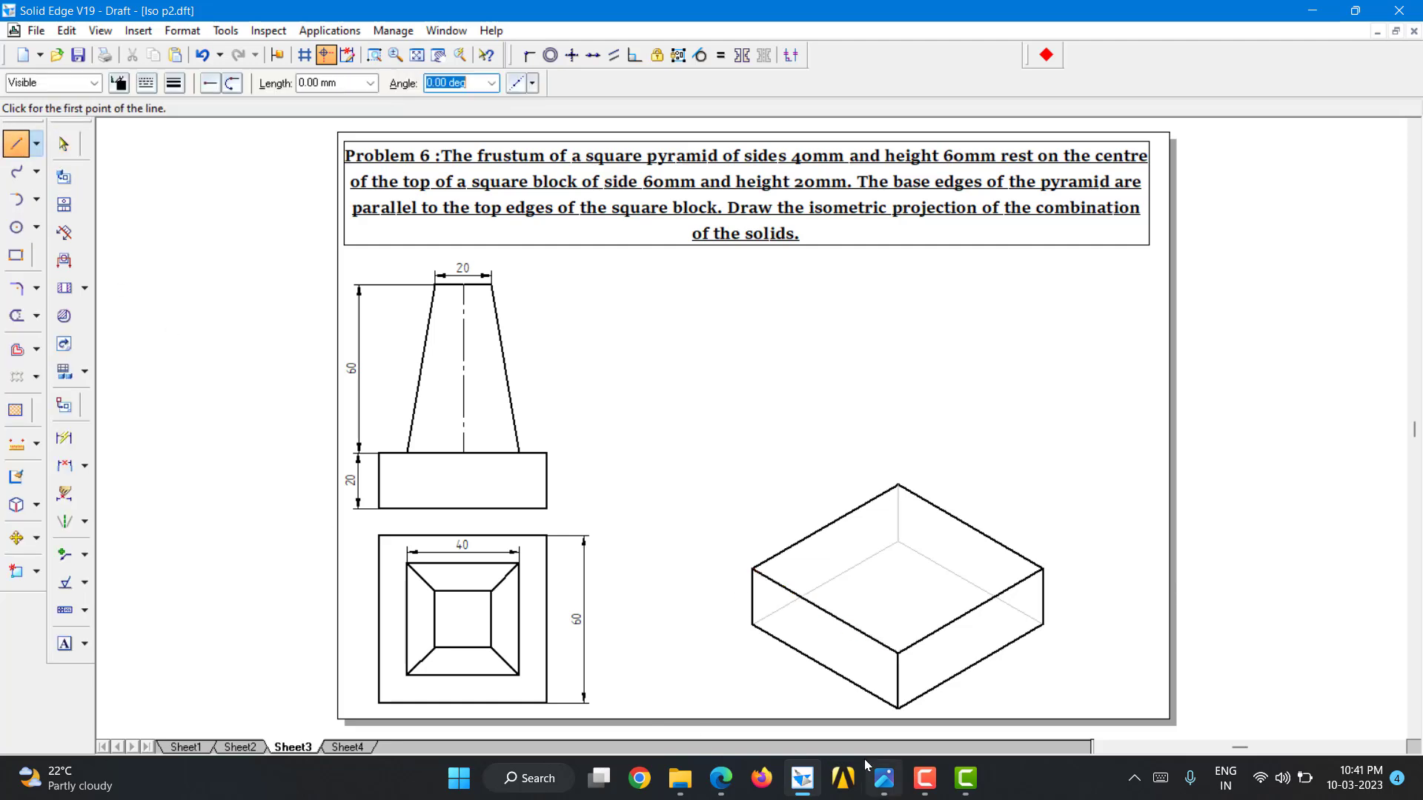
Draw a 0.13 mm line across the top face between opposite edge midpoints.
{"action": "left_click", "coordinate": [824, 612]}
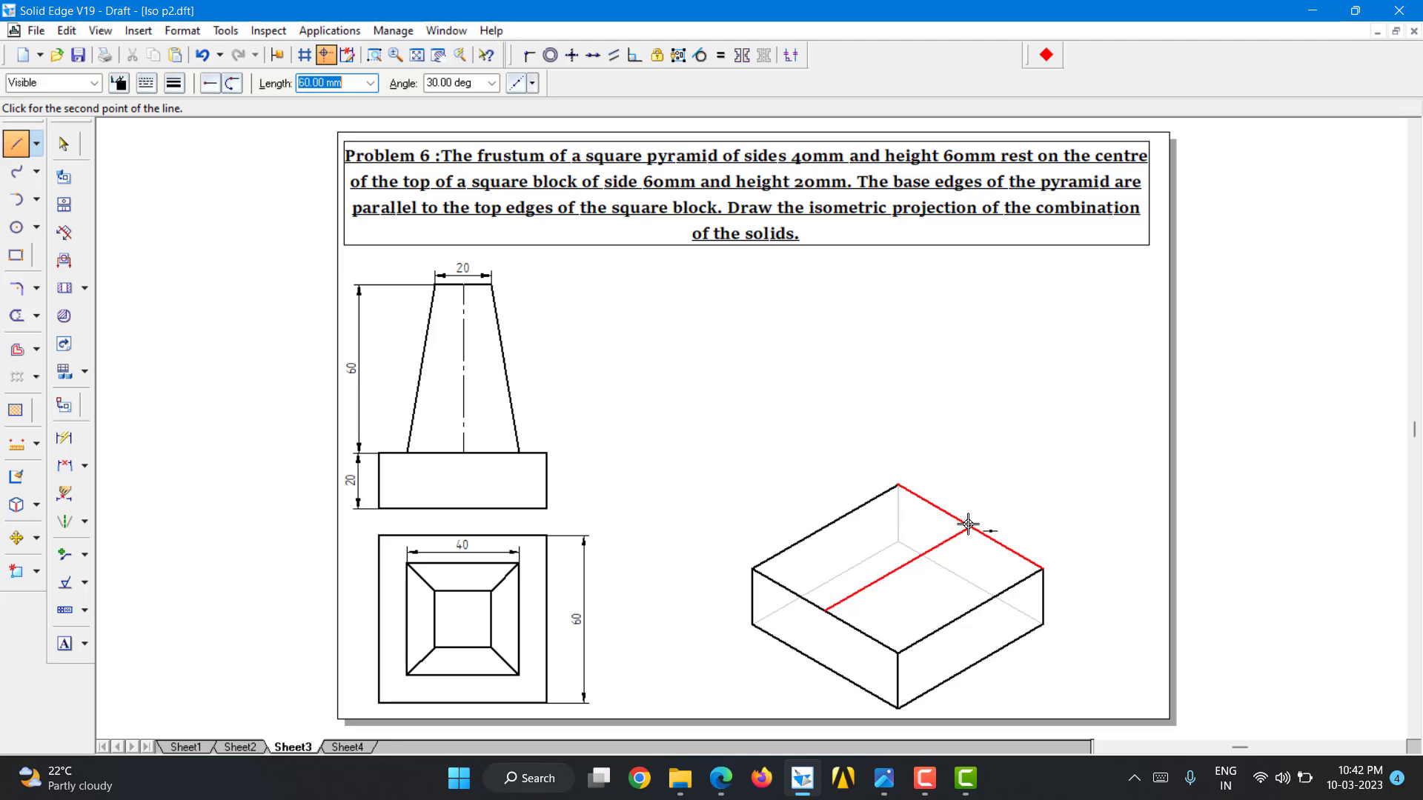
{"action": "left_click", "coordinate": [971, 525]}
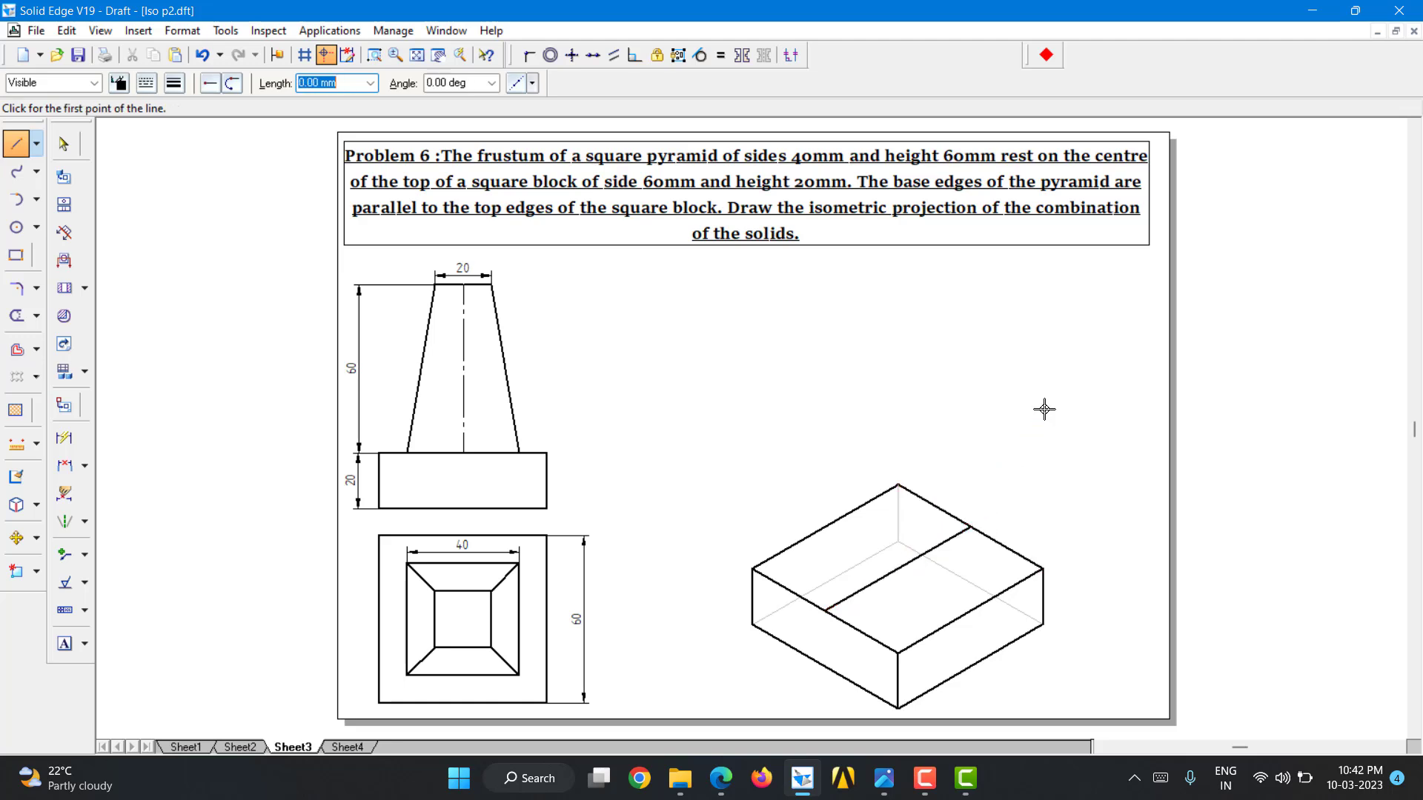
{"action": "left_click", "coordinate": [64, 143]}
{"action": "left_click", "coordinate": [901, 569]}
{"action": "left_click", "coordinate": [118, 83]}
{"action": "left_click", "coordinate": [154, 120]}
{"action": "left_click", "coordinate": [174, 82]}
{"action": "left_click", "coordinate": [195, 110]}
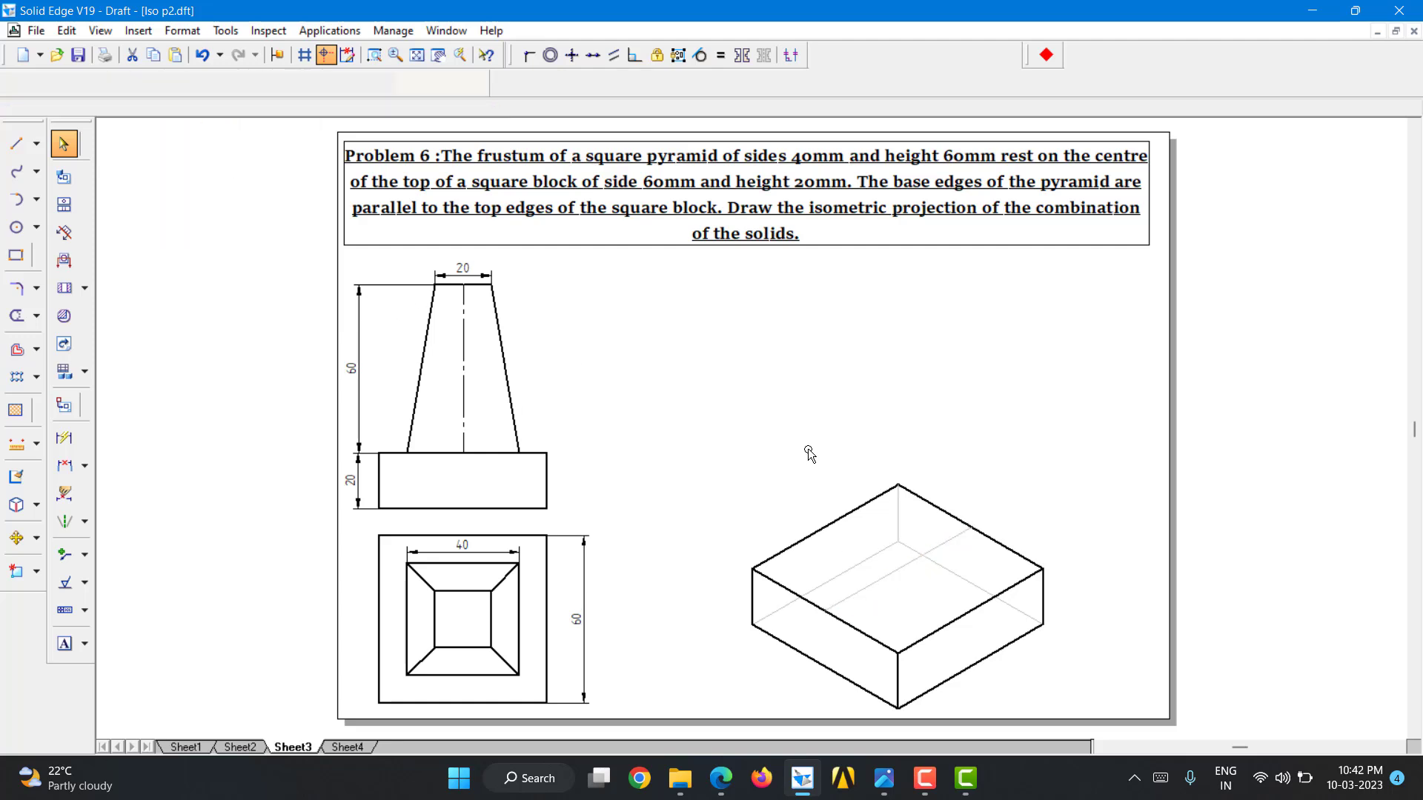
{"action": "left_click", "coordinate": [888, 578]}
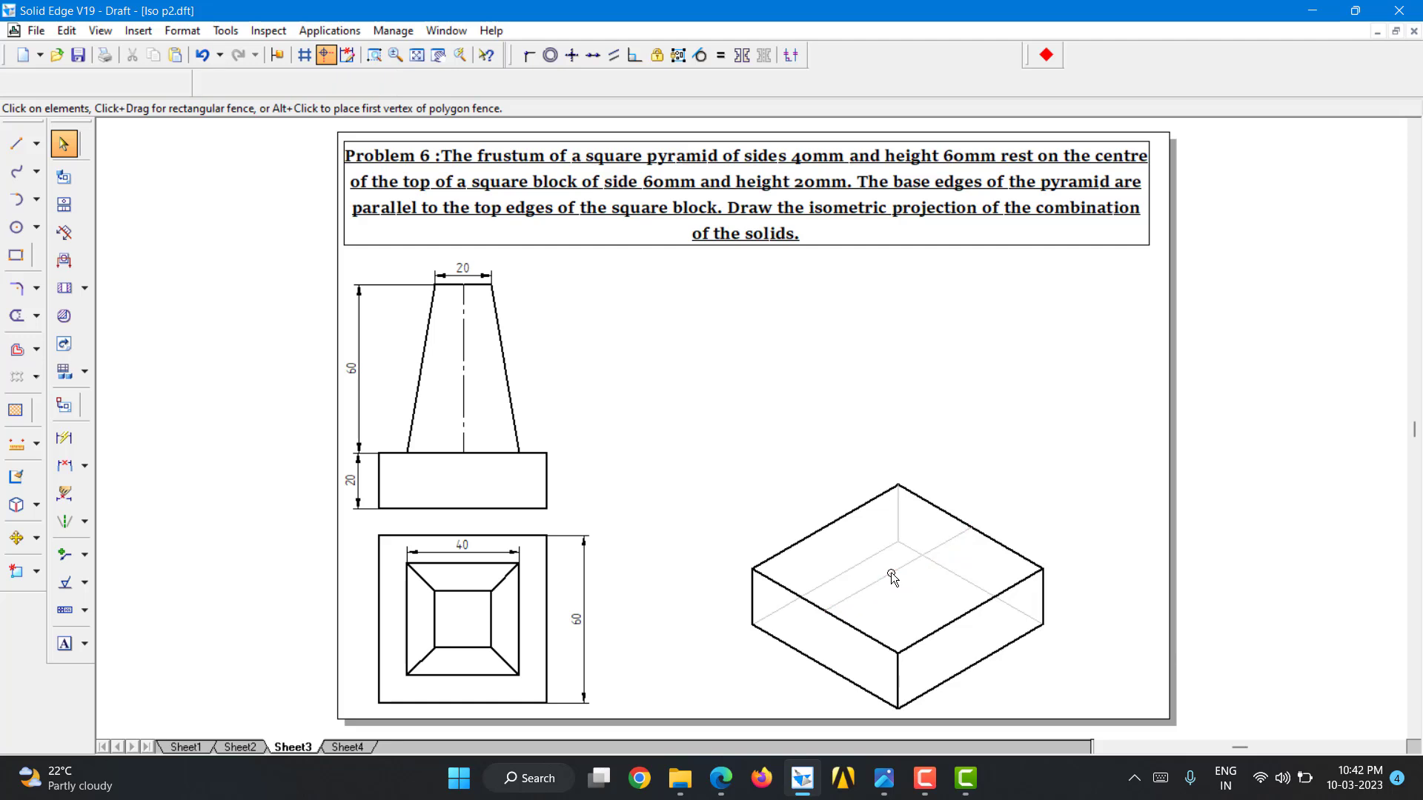
{"action": "left_click", "coordinate": [985, 652]}
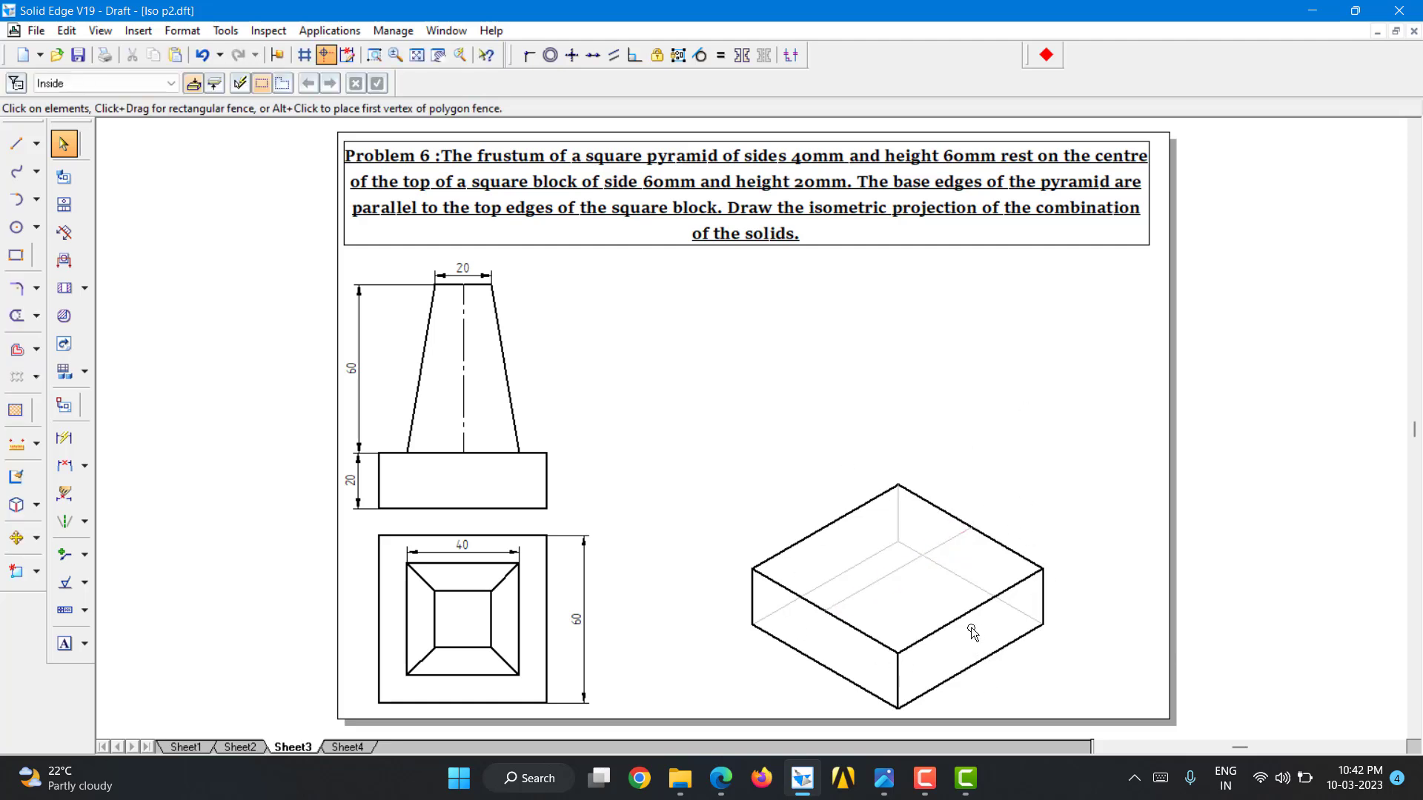
Select the four top-face edges of the block.
{"action": "left_click", "coordinate": [971, 626]}
{"action": "left_click", "coordinate": [963, 523], "text": "ctrl"}
{"action": "left_click", "coordinate": [832, 523], "text": "ctrl"}
{"action": "left_click", "coordinate": [874, 639], "text": "ctrl"}
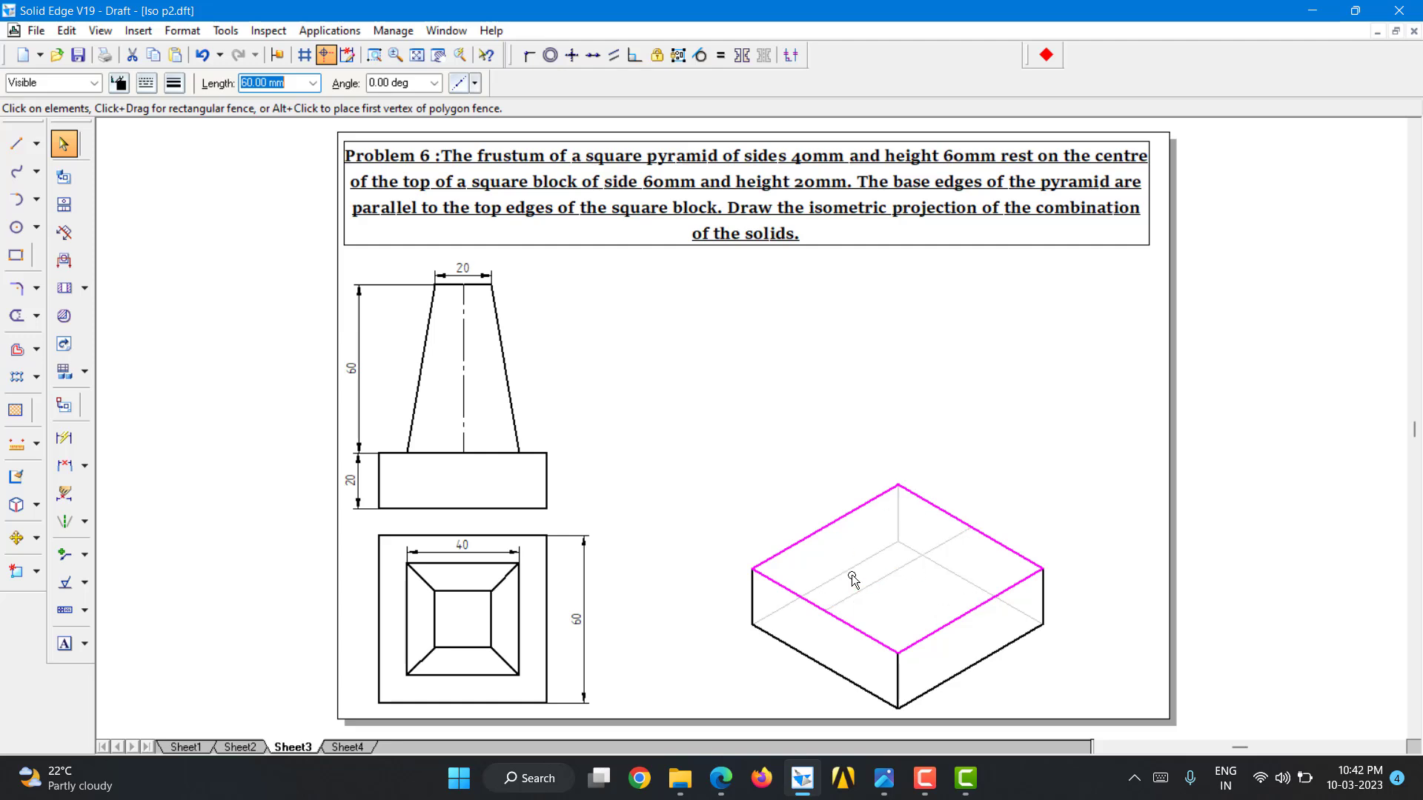
{"action": "left_click", "coordinate": [35, 538]}
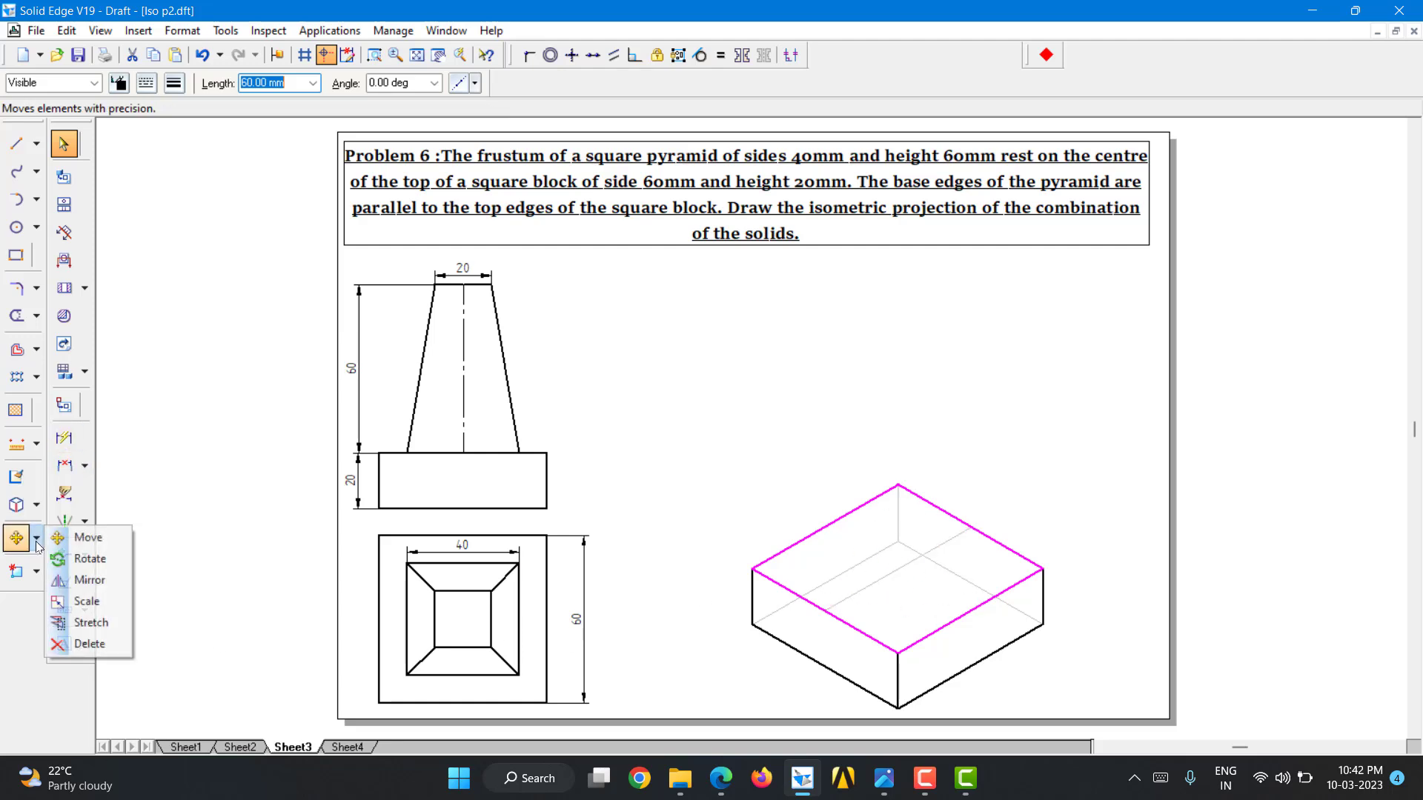
Copy-scale the four top edges by 40/60 about the top-face centre.
{"action": "left_click", "coordinate": [89, 601]}
{"action": "left_click", "coordinate": [15, 83]}
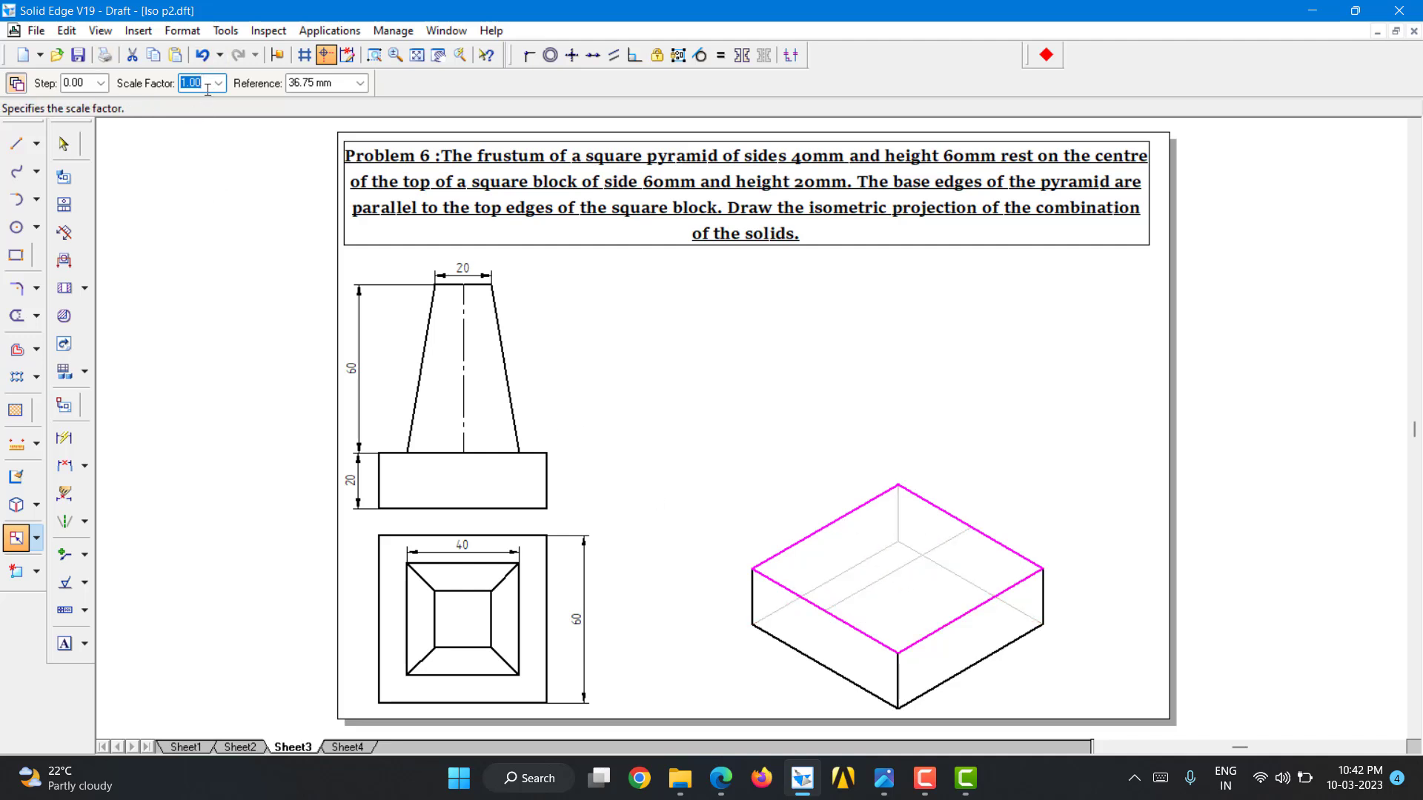
{"action": "type", "text": "40/6"}
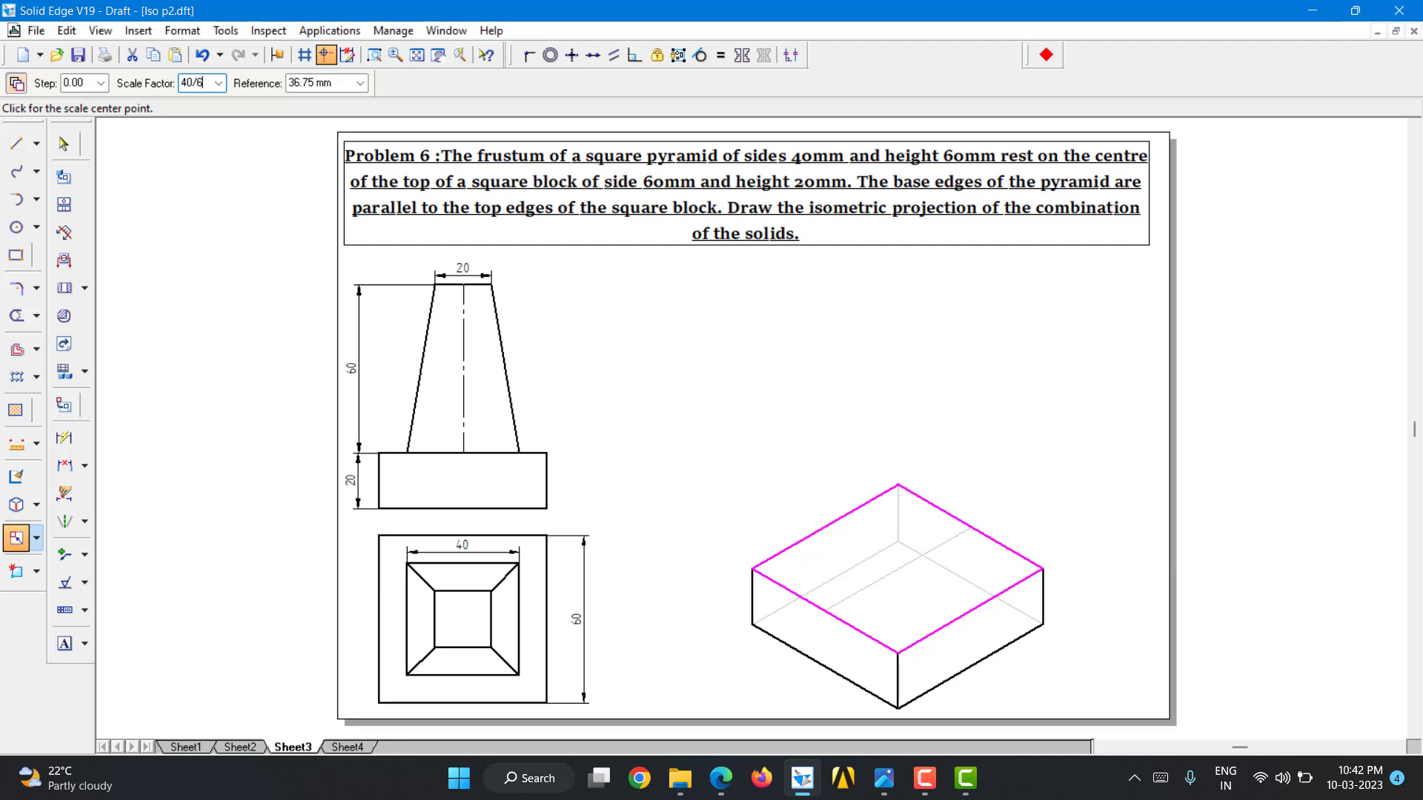
{"action": "key", "text": "Tab"}
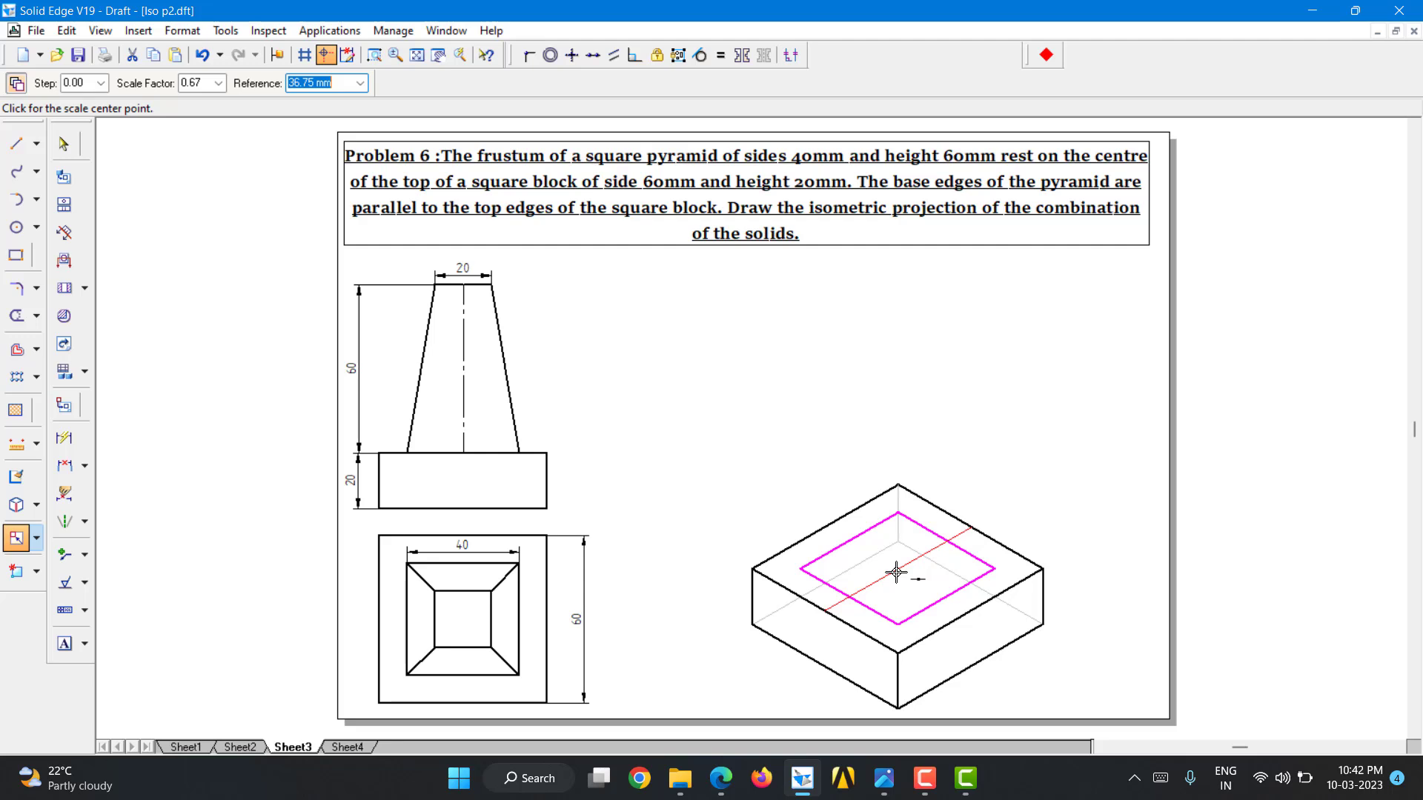
{"action": "key", "text": "Escape"}
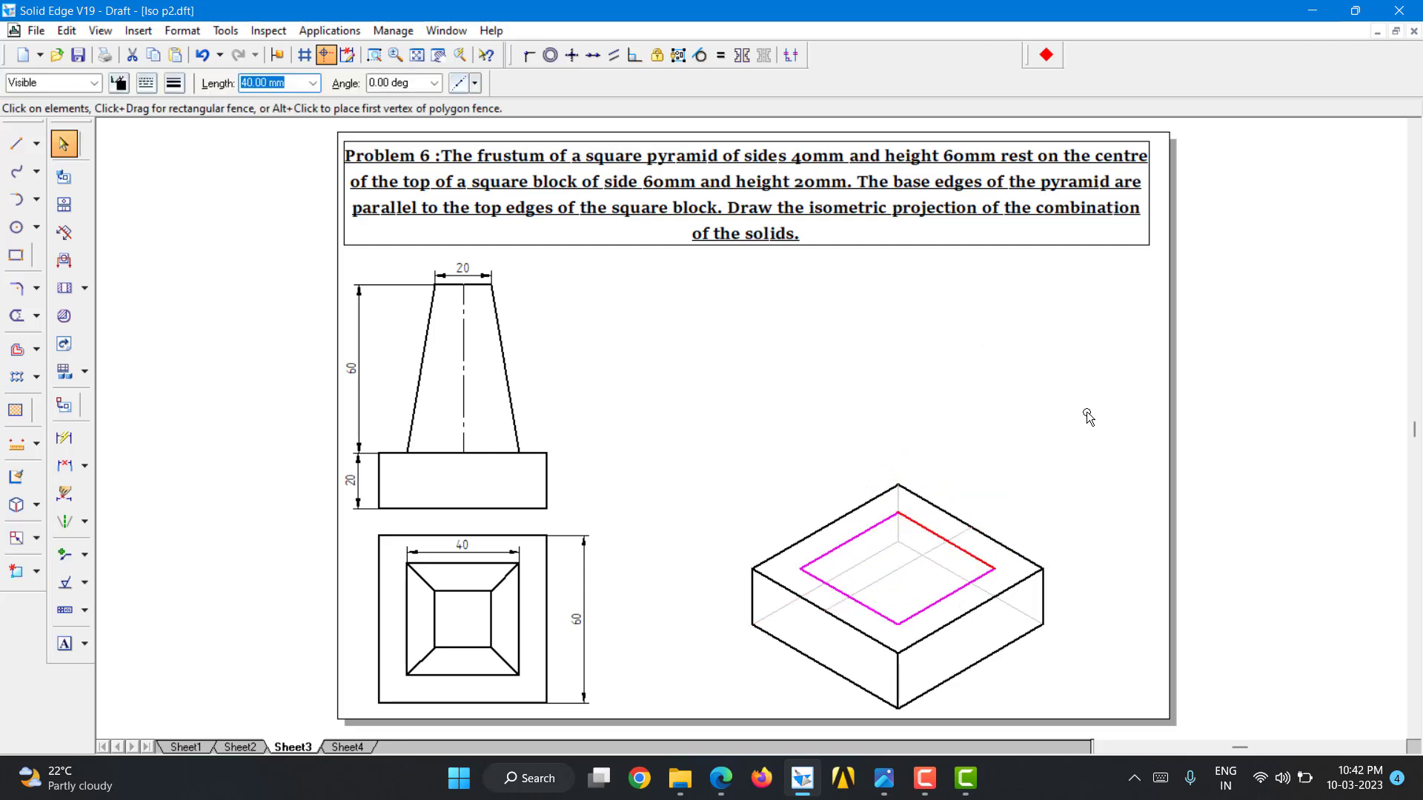
Check that the inner square's edges measure 40 mm.
{"action": "key", "text": "Escape"}
{"action": "left_click", "coordinate": [955, 551]}
{"action": "left_click", "coordinate": [287, 88]}
{"action": "left_click", "coordinate": [934, 602]}
{"action": "key", "text": "Escape"}
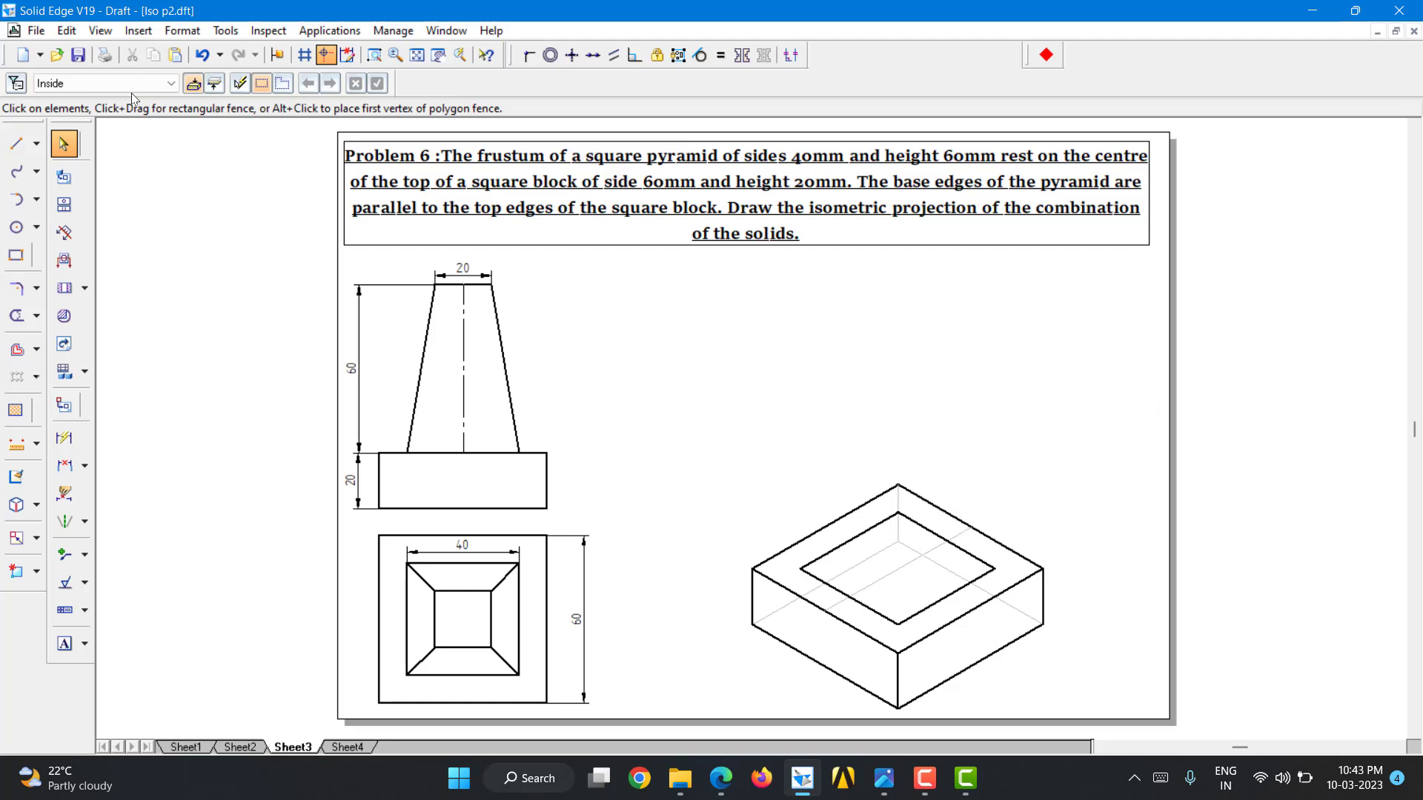
{"action": "left_click", "coordinate": [16, 143]}
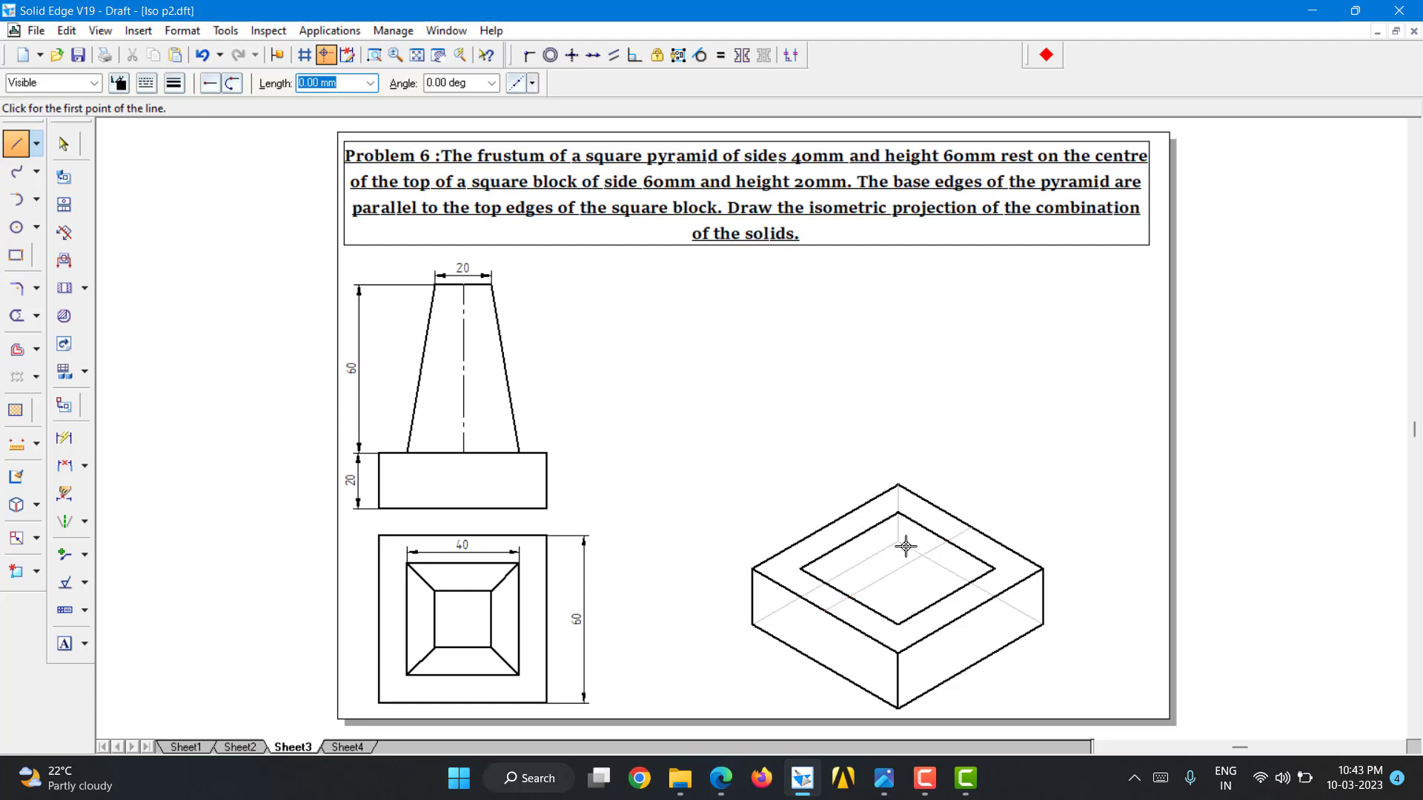
Draw a 60 mm vertical line up from the inner square's centre.
{"action": "left_click", "coordinate": [898, 569]}
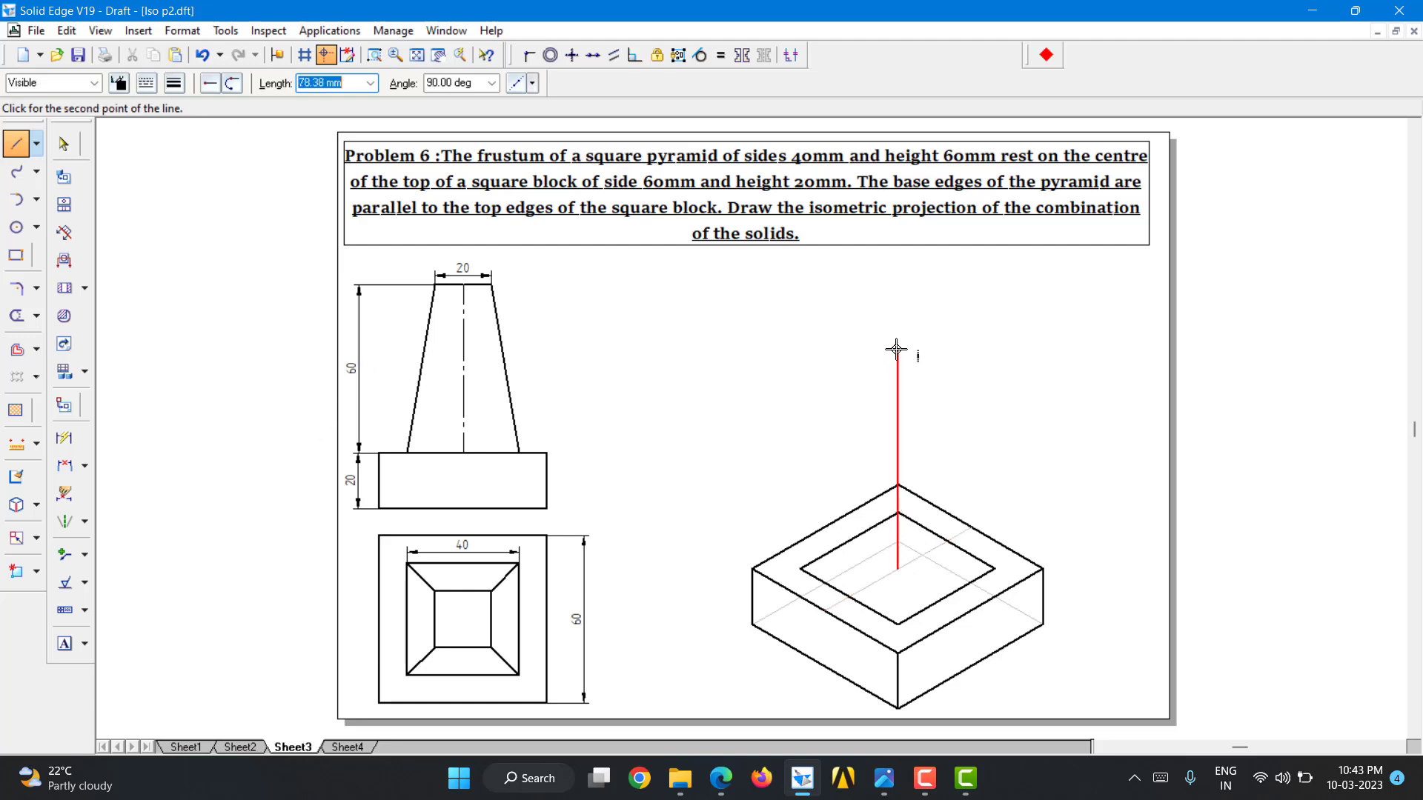
{"action": "type", "text": "60"}
{"action": "key", "text": "Return"}
{"action": "left_click", "coordinate": [897, 348]}
{"action": "right_click", "coordinate": [984, 392]}
Make the vertical axis line dashed with a thinner width.
{"action": "left_click", "coordinate": [64, 143]}
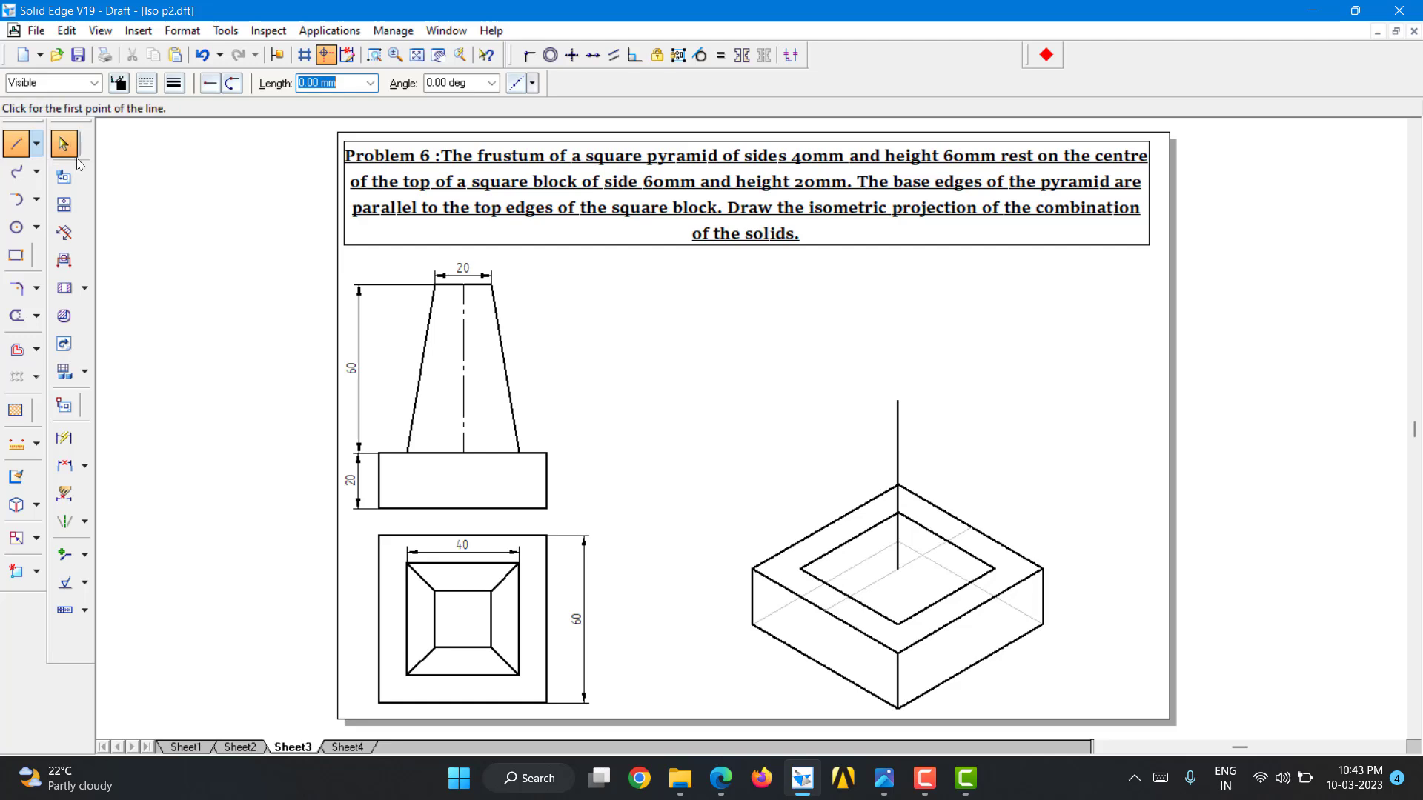
{"action": "left_click", "coordinate": [898, 442]}
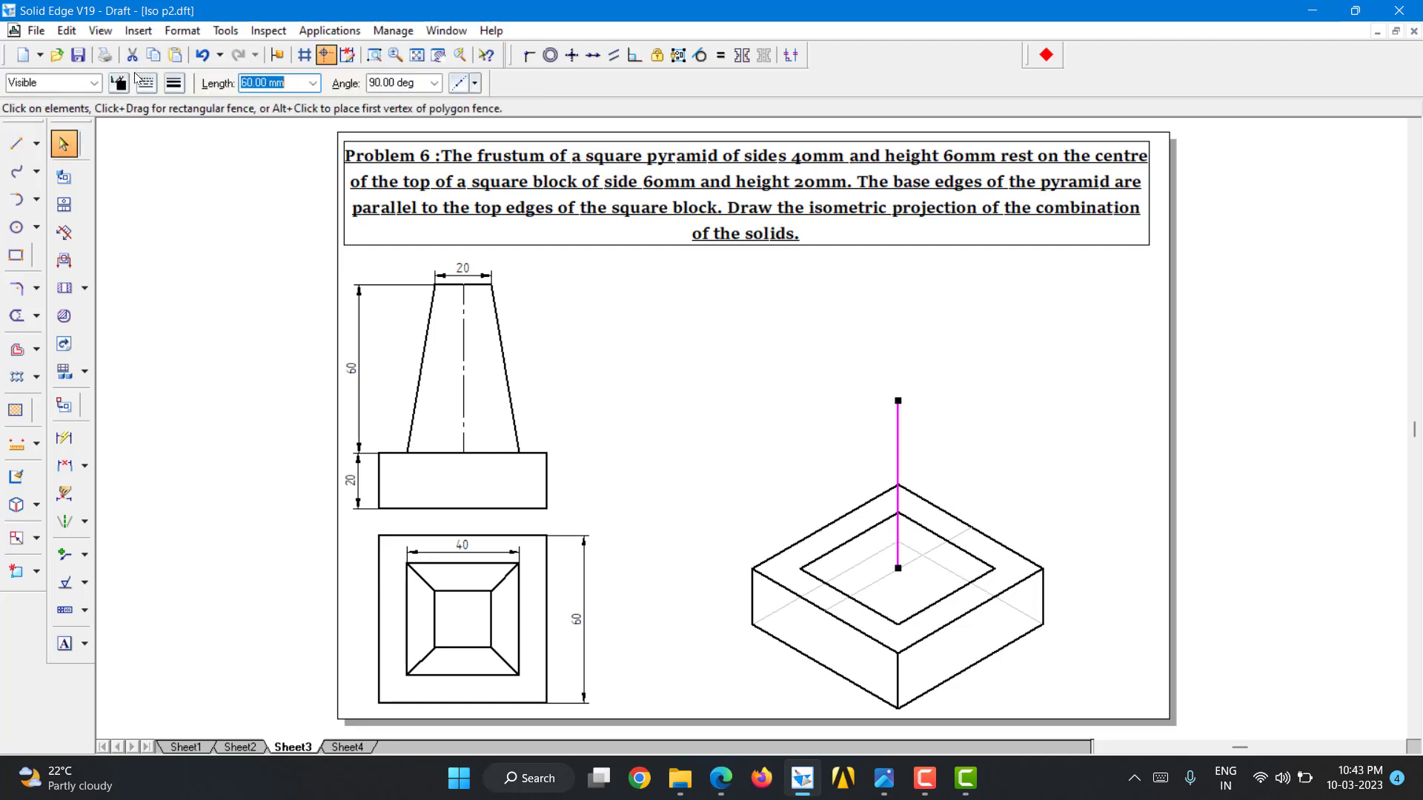
{"action": "left_click", "coordinate": [146, 82]}
{"action": "left_click", "coordinate": [176, 103]}
{"action": "left_click", "coordinate": [174, 83]}
{"action": "left_click", "coordinate": [187, 105]}
{"action": "left_click", "coordinate": [711, 385]}
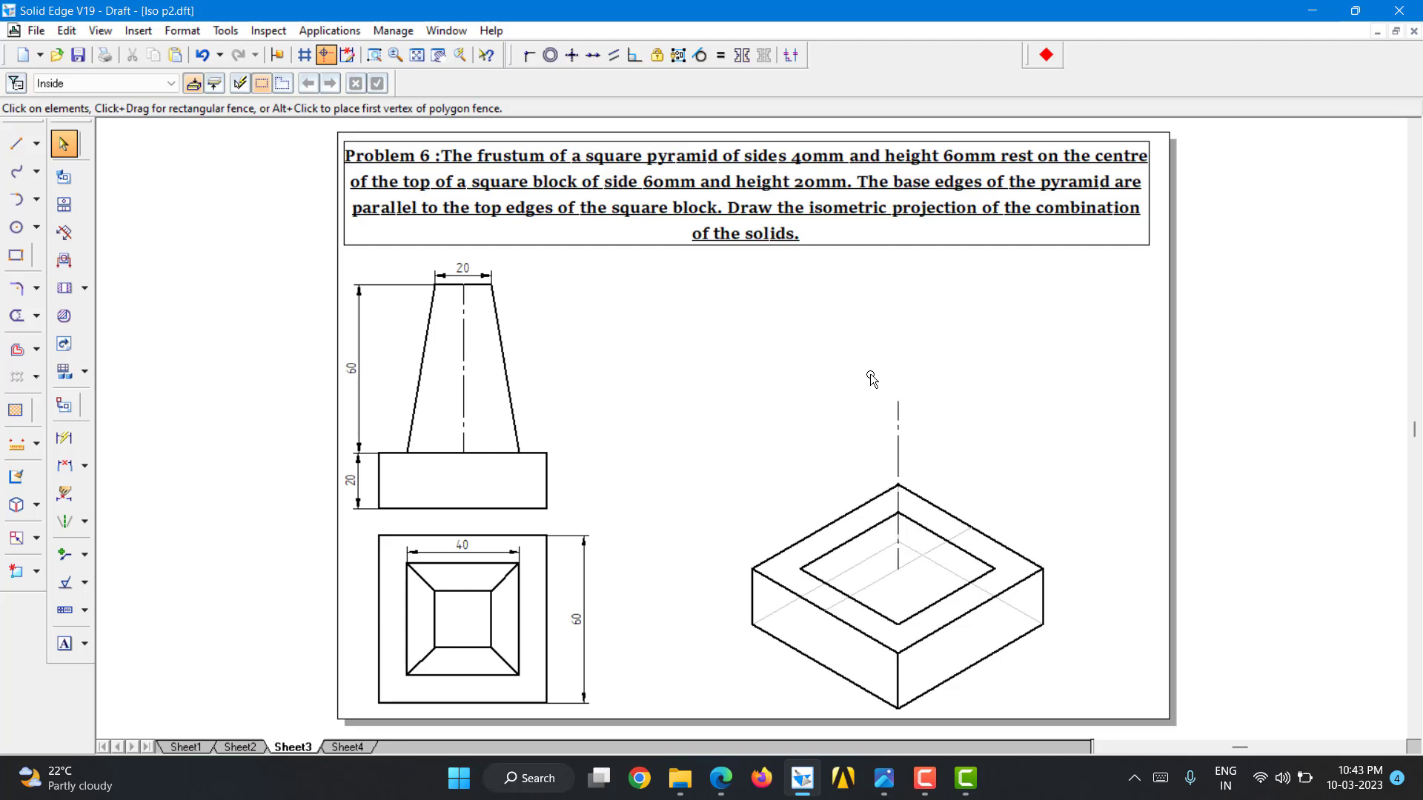
Check the 20 mm plan-view edge, then select the inner square's four edges.
{"action": "left_click", "coordinate": [464, 592]}
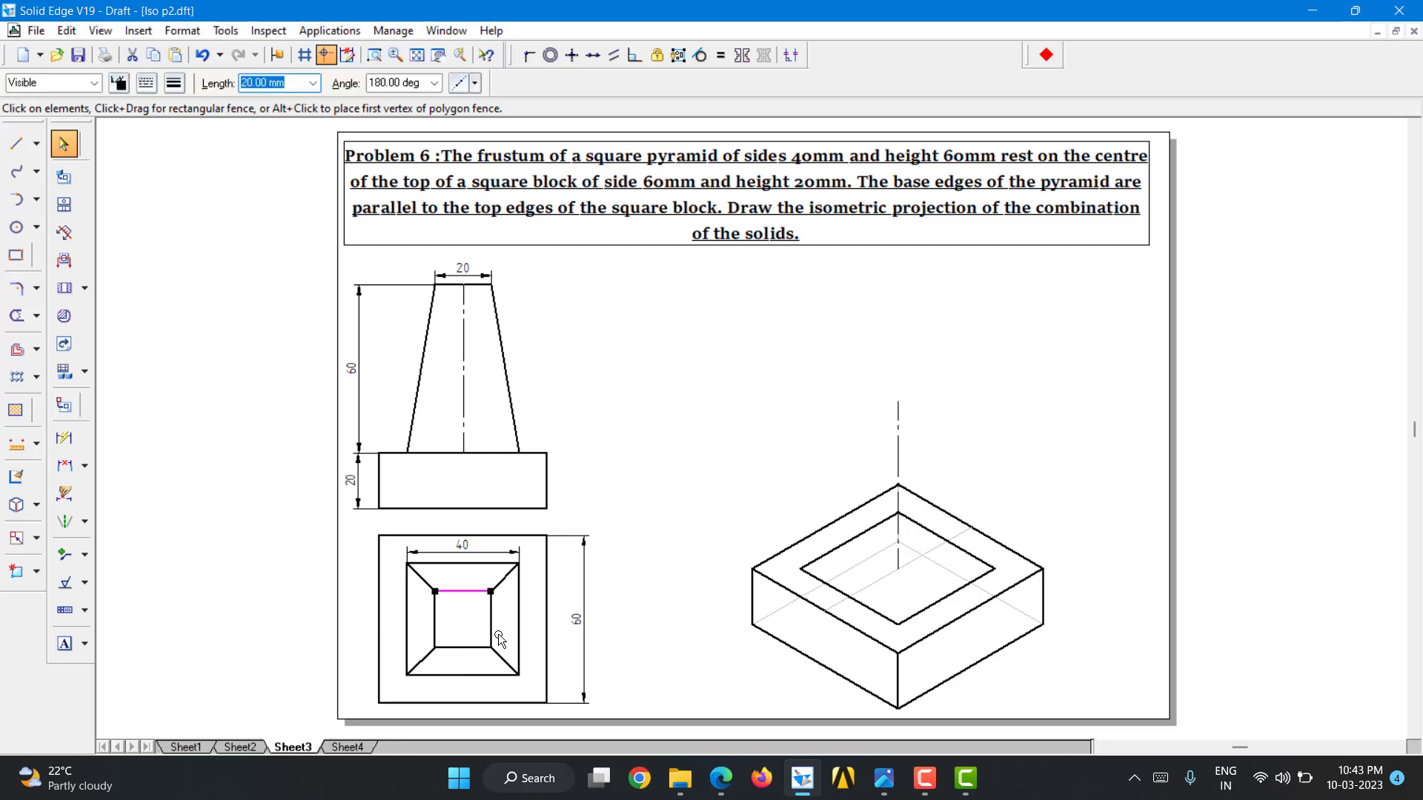
{"action": "left_click", "coordinate": [701, 420]}
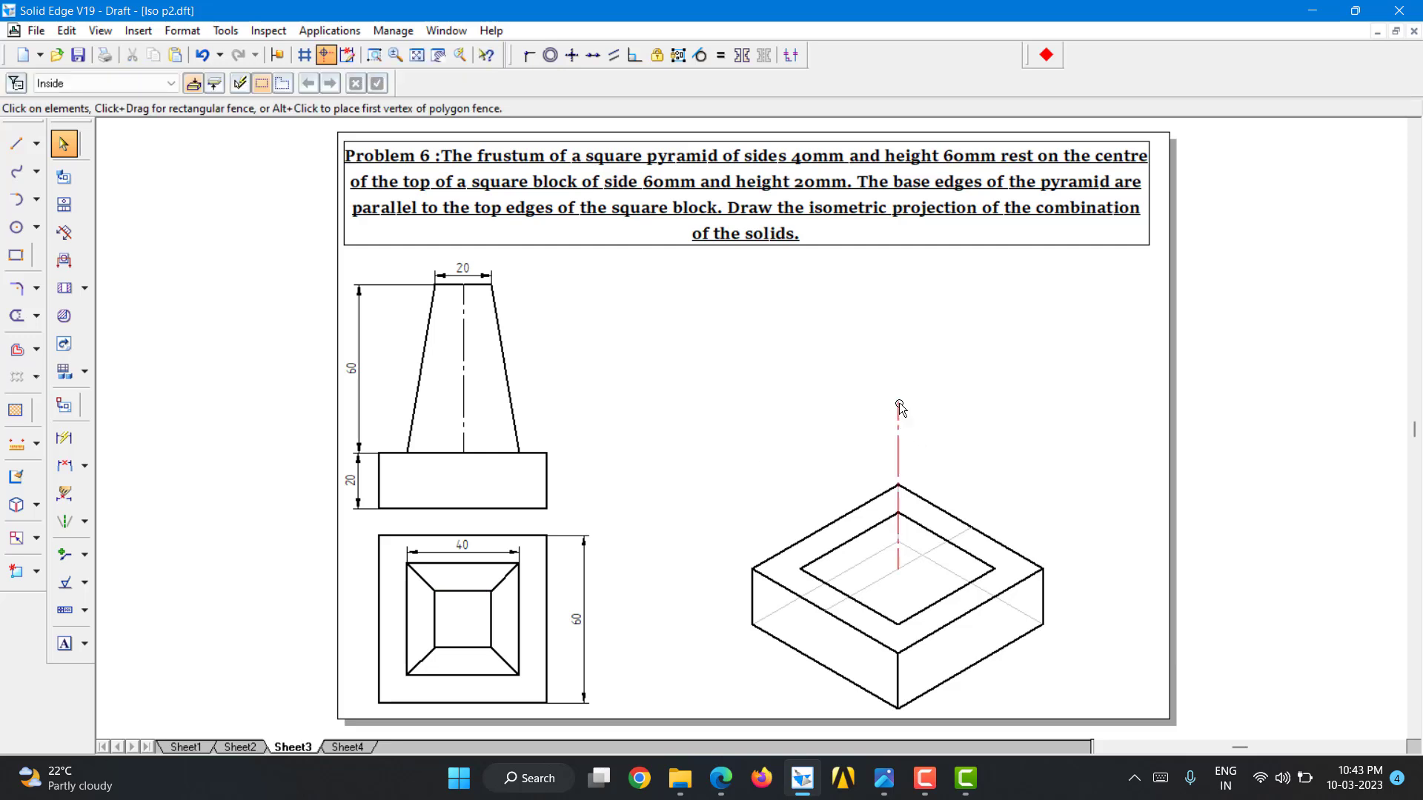
{"action": "left_click", "coordinate": [869, 607]}
{"action": "left_click", "coordinate": [979, 578], "text": "ctrl"}
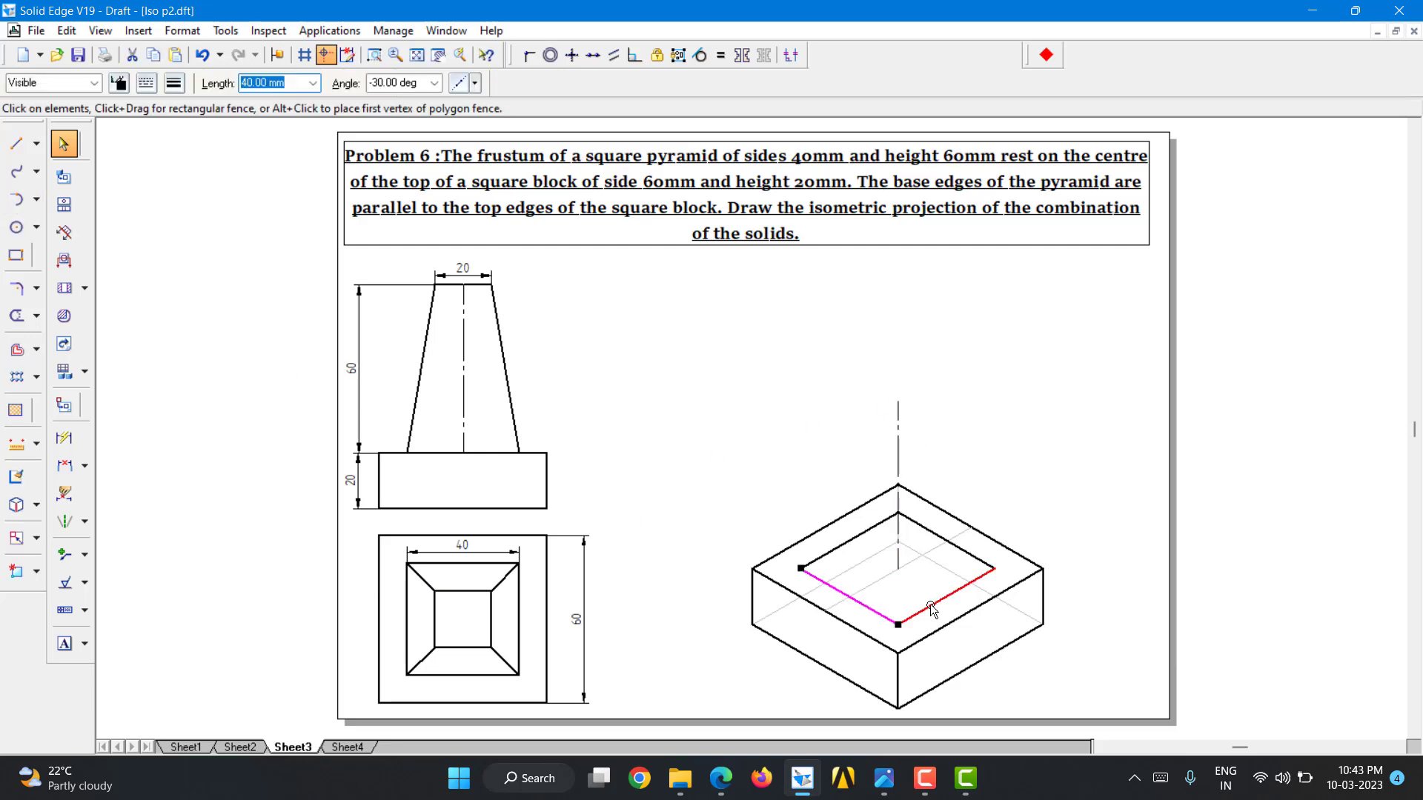
{"action": "left_click", "coordinate": [962, 554], "text": "ctrl"}
{"action": "left_click", "coordinate": [833, 538], "text": "ctrl"}
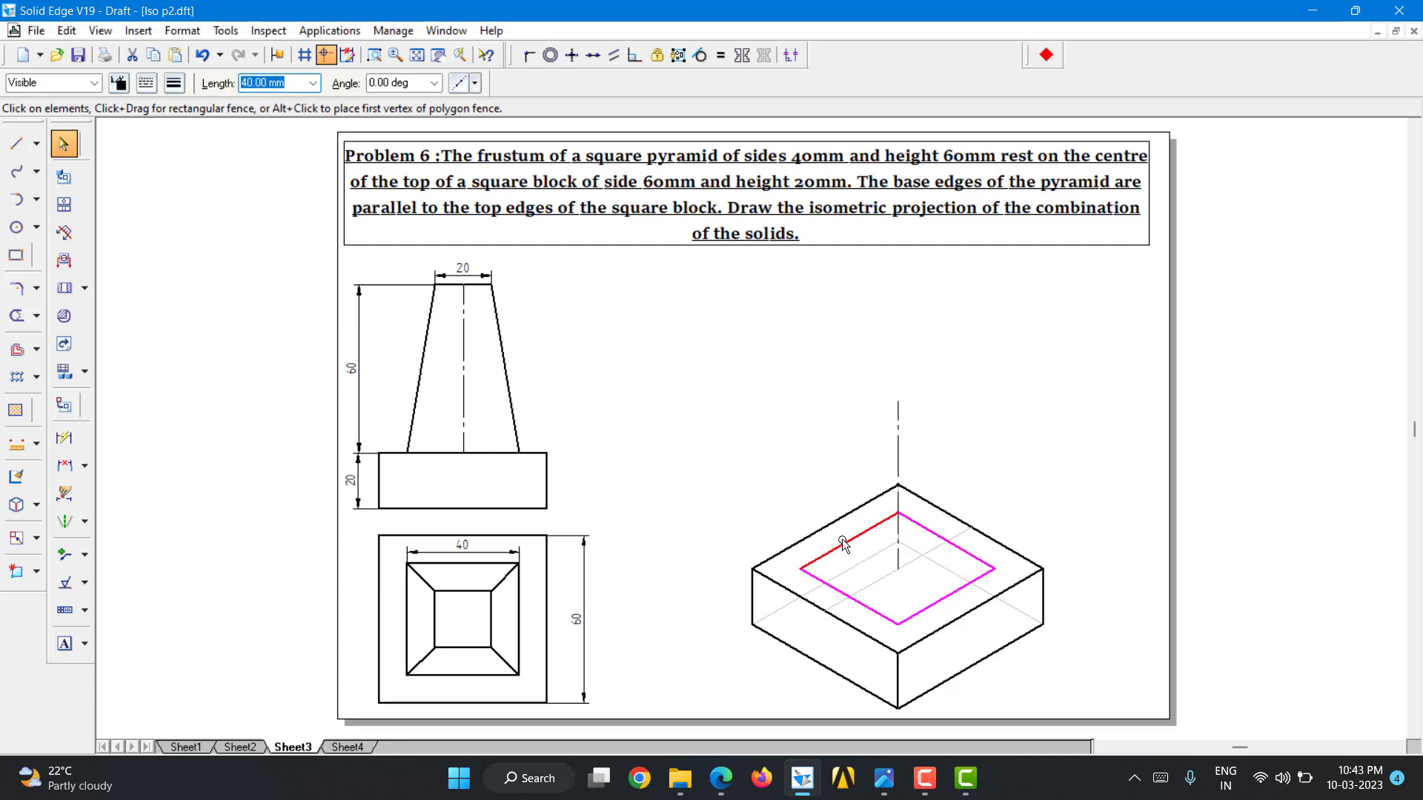
Scale a copy of the inner square and centre line by 20/40.
{"action": "left_click", "coordinate": [917, 559], "text": "ctrl"}
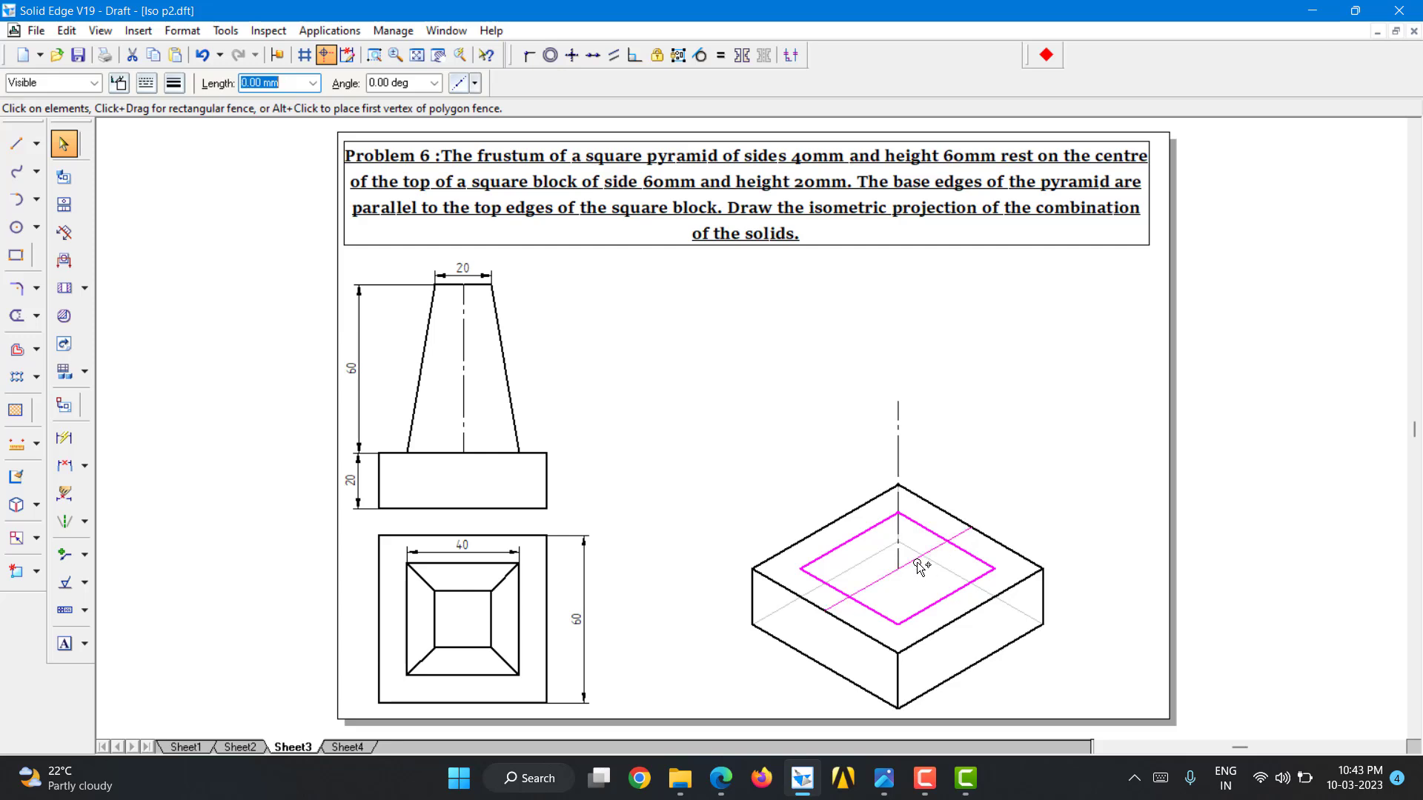
{"action": "left_click", "coordinate": [15, 538]}
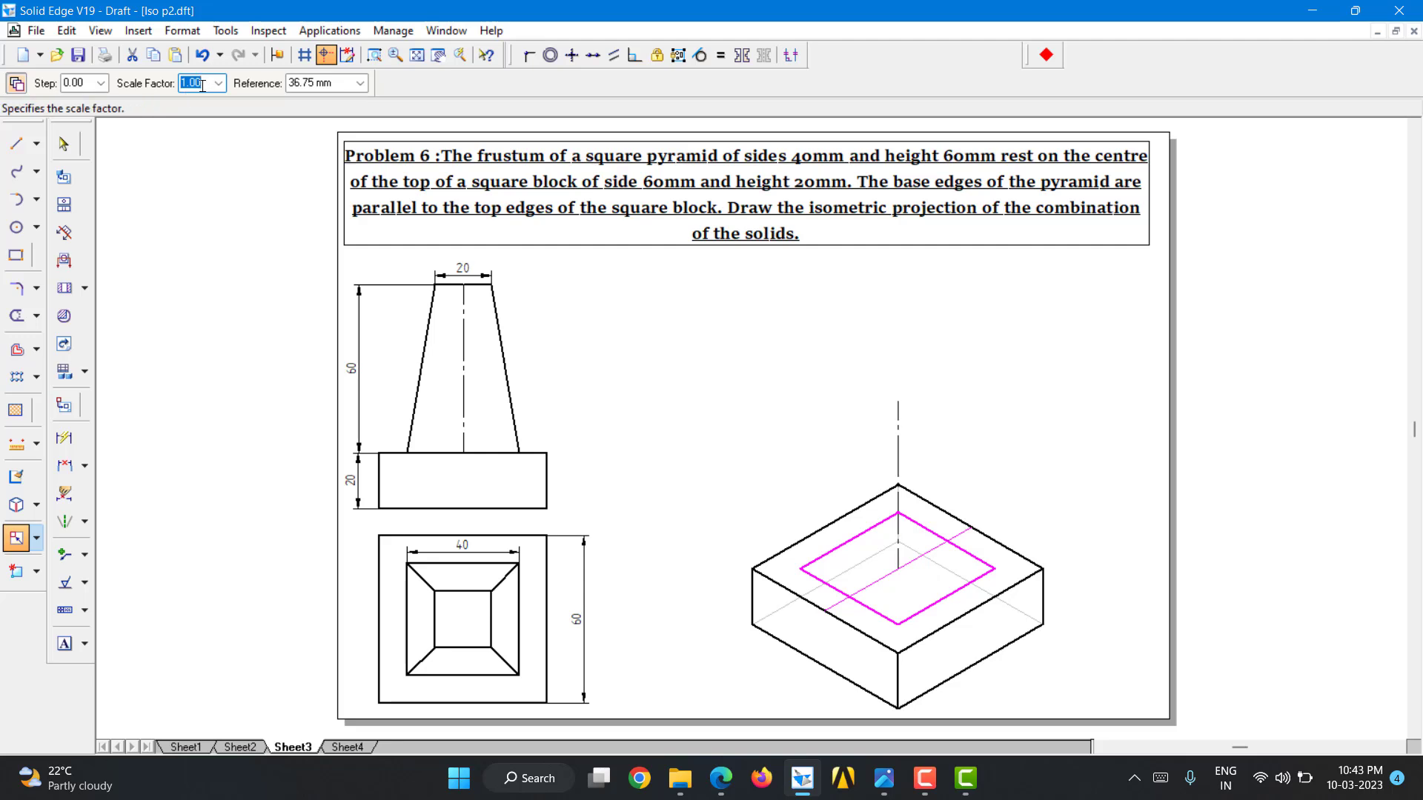
{"action": "type", "text": "20/4"}
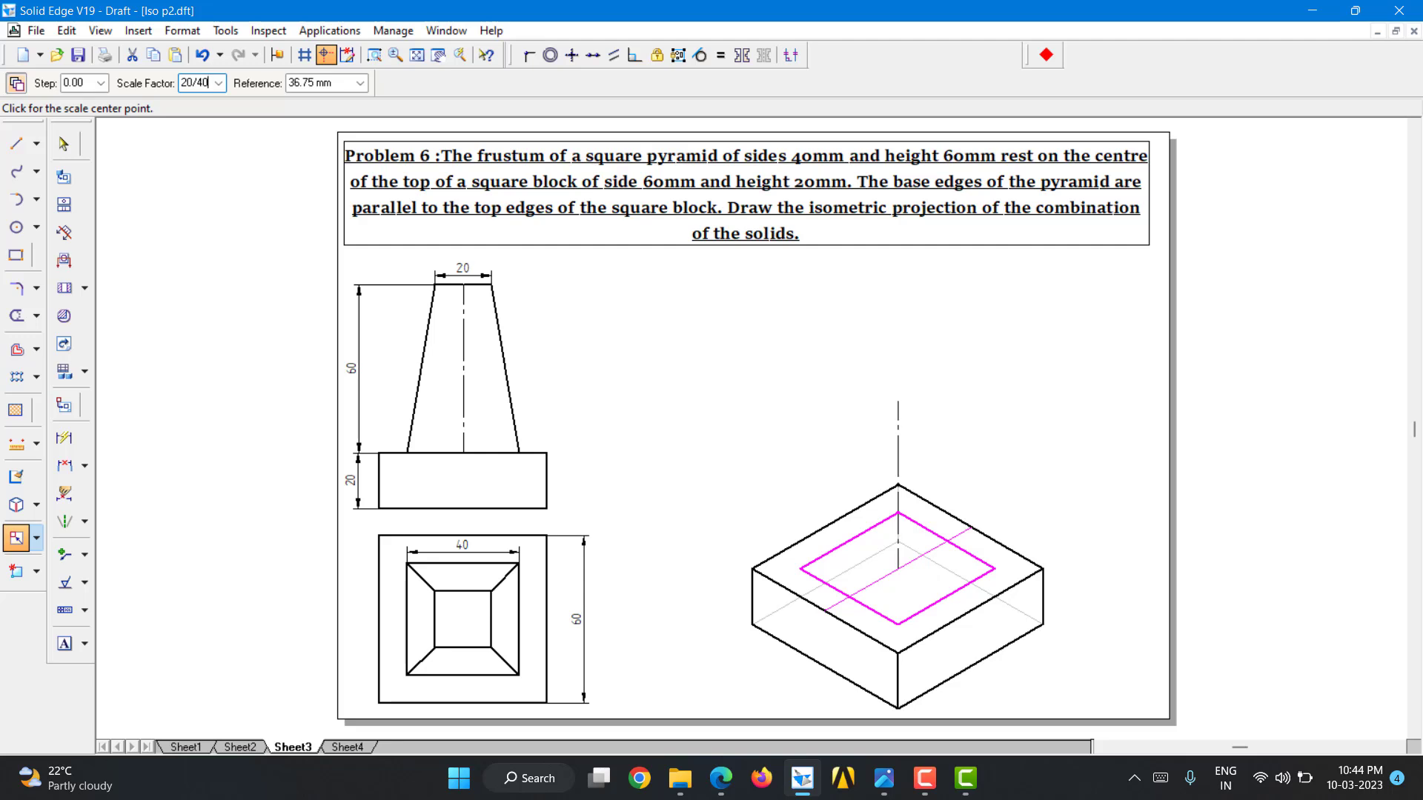
{"action": "key", "text": "Tab"}
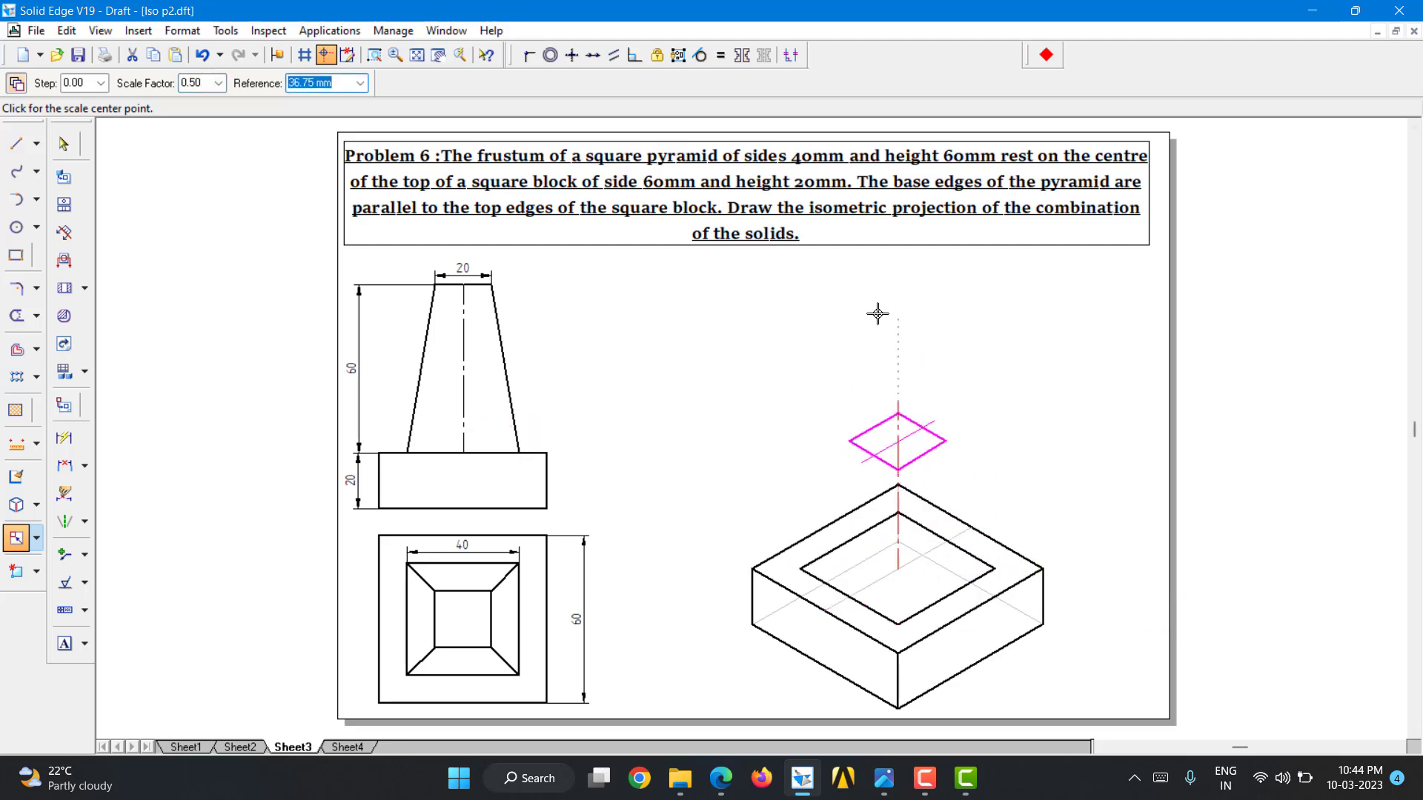
{"action": "key", "text": "Escape"}
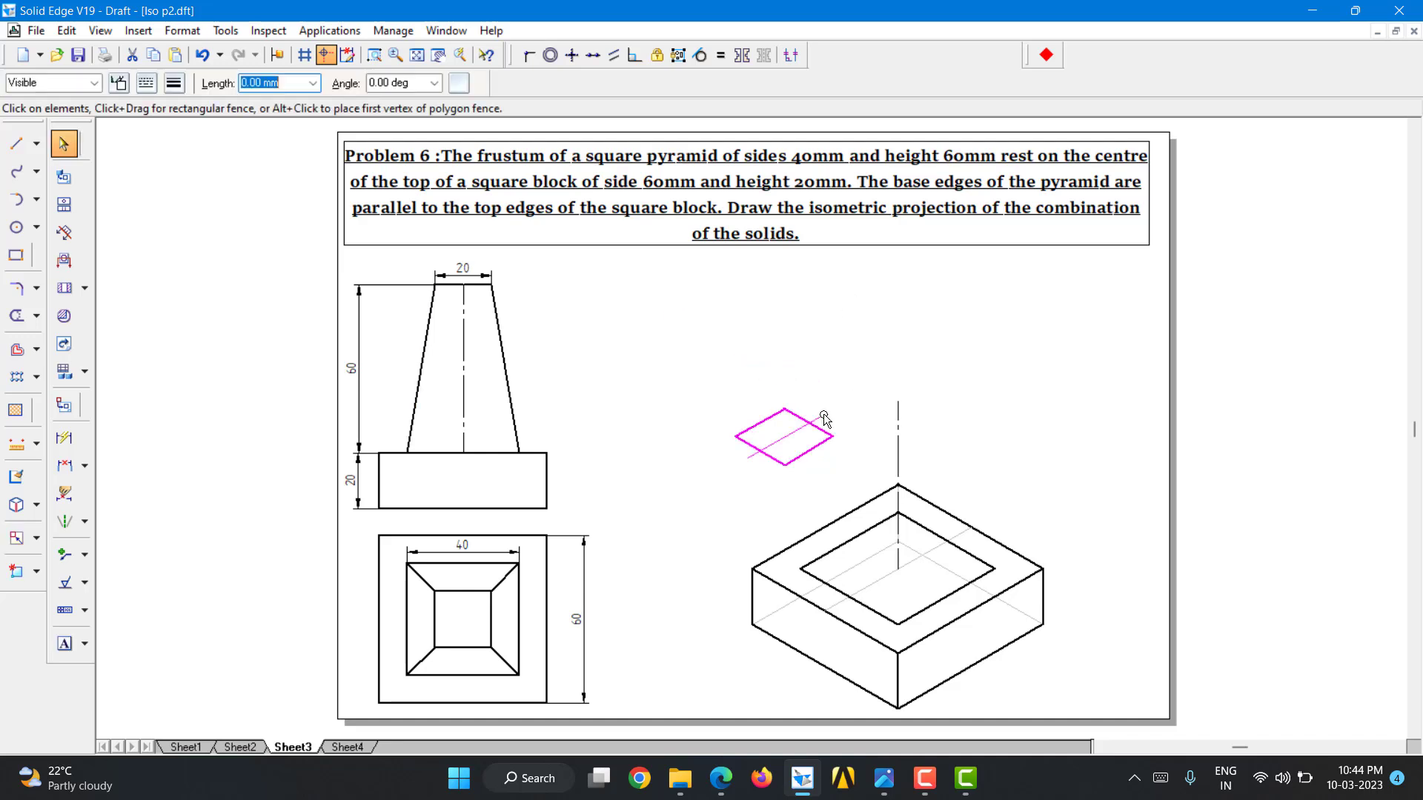
Move the 20 mm square onto the axis's upper end and delete its diagonal line.
{"action": "left_click", "coordinate": [34, 545]}
{"action": "left_click", "coordinate": [74, 539]}
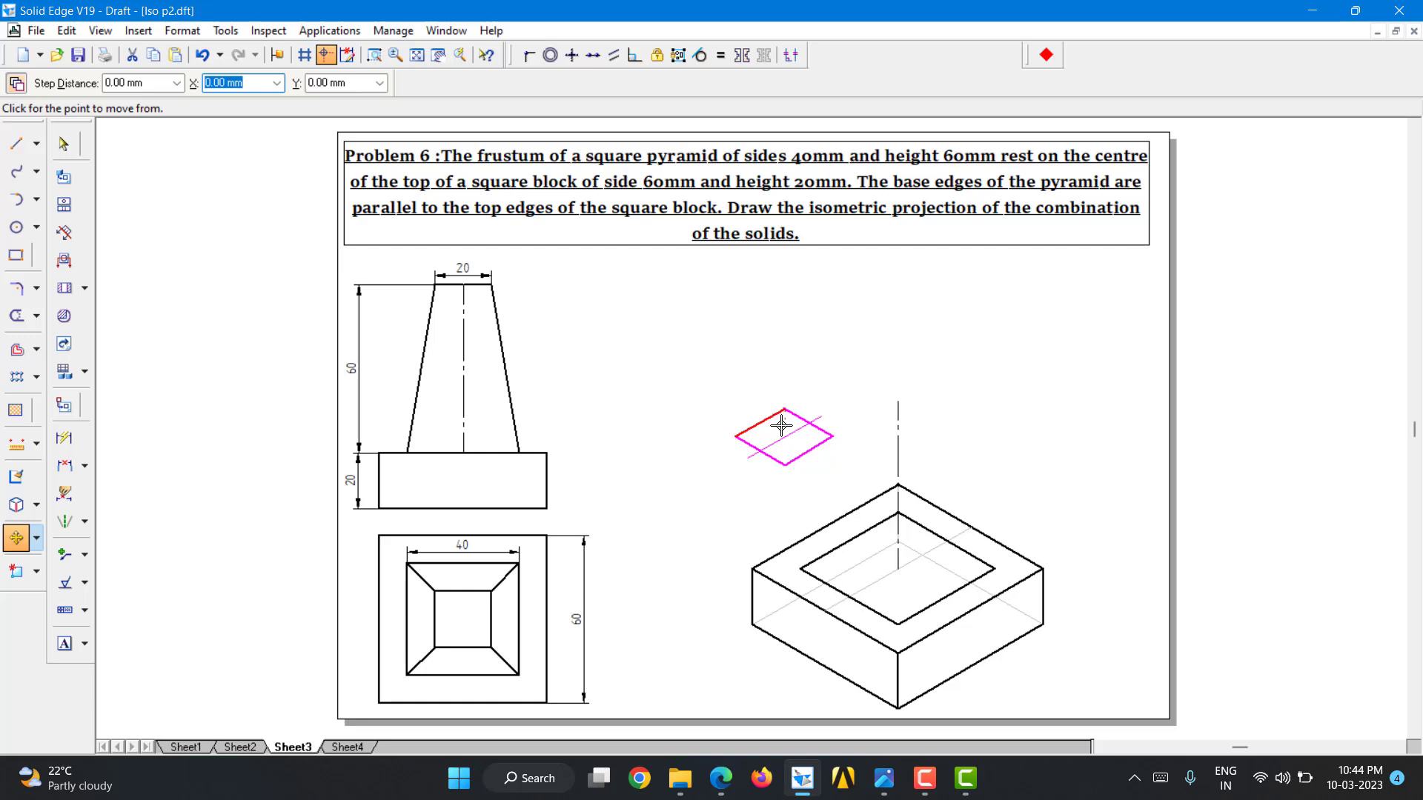
{"action": "left_click", "coordinate": [784, 438]}
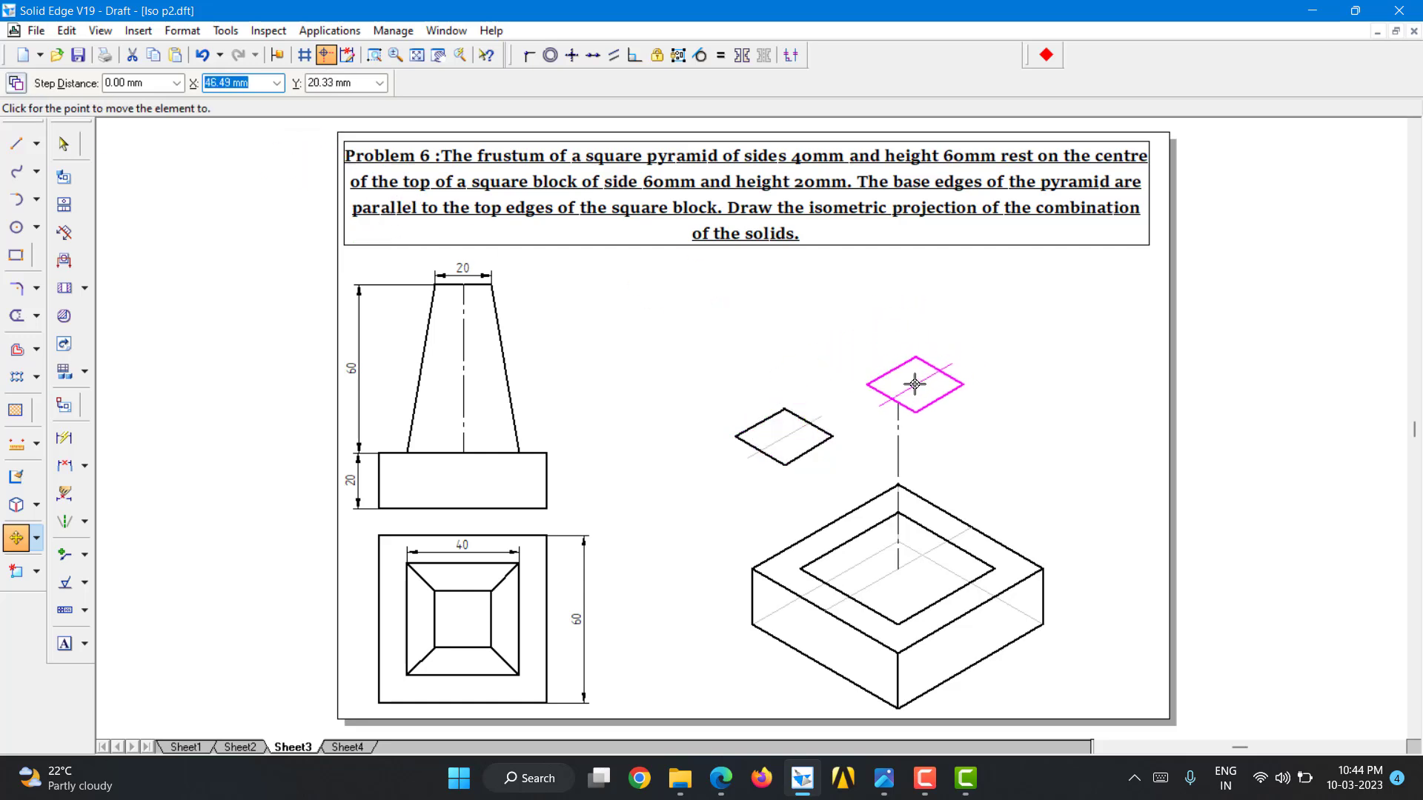
{"action": "left_click", "coordinate": [899, 404]}
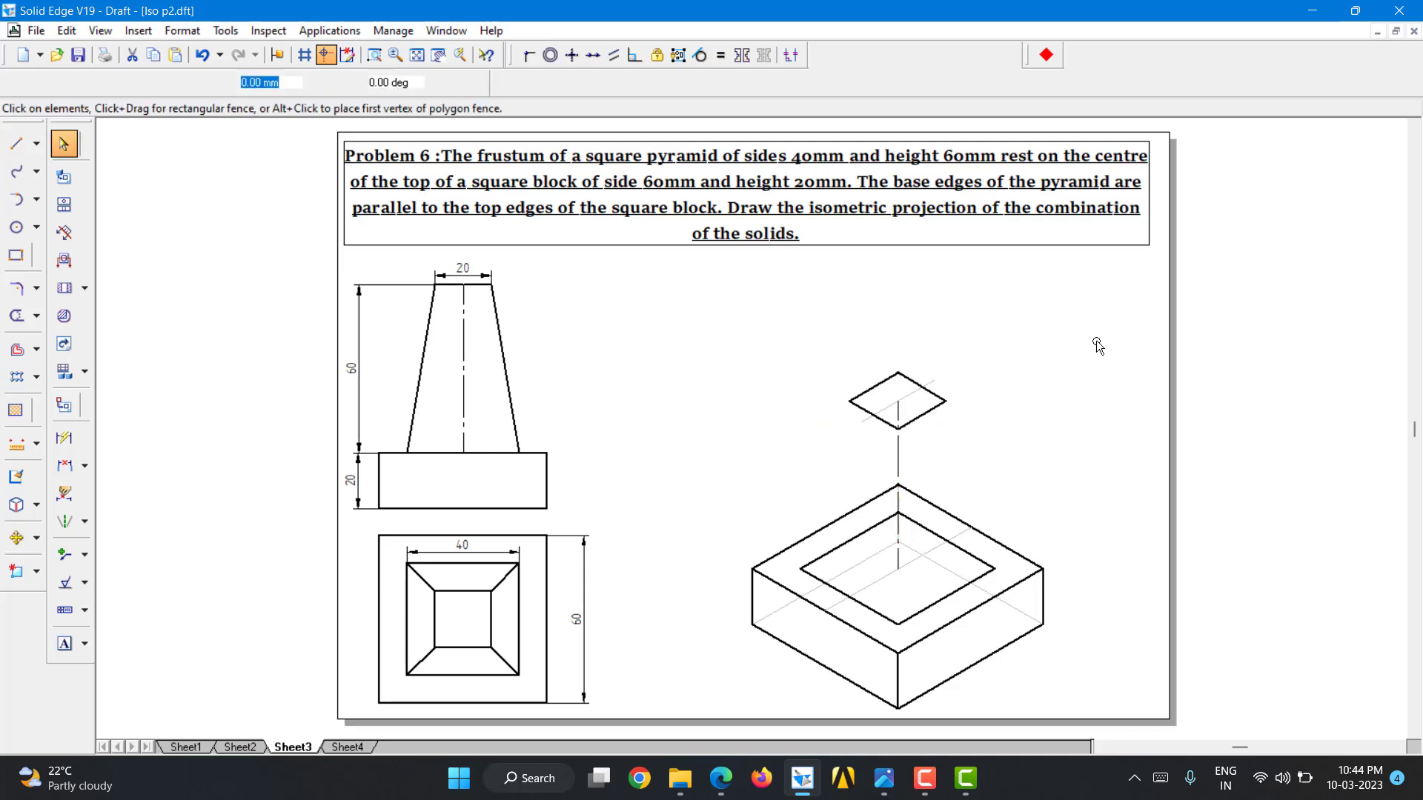
{"action": "left_click", "coordinate": [907, 396]}
{"action": "key", "text": "Delete"}
{"action": "key", "text": "Escape"}
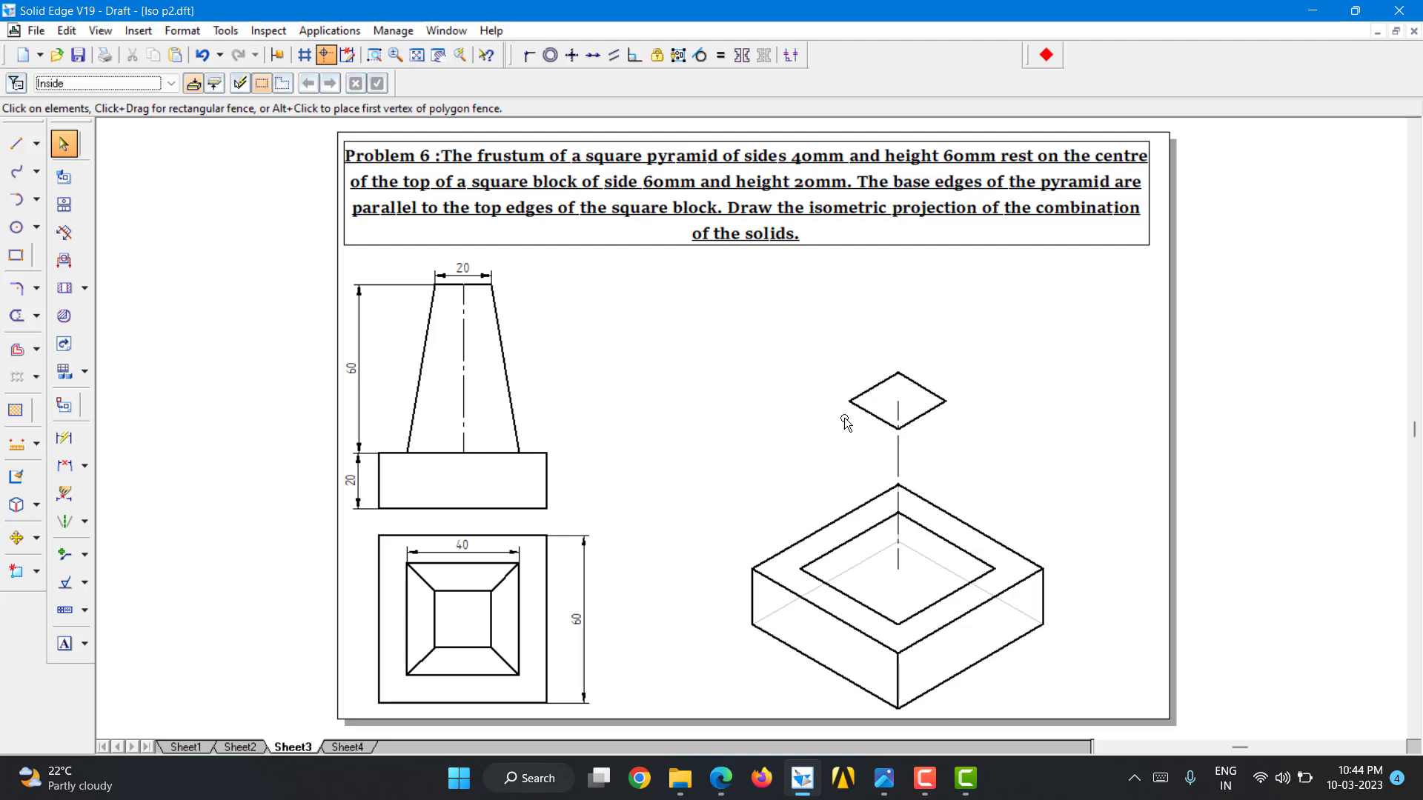
Draw slant edges from the top square's left, front and right corners to the base square.
{"action": "left_click", "coordinate": [16, 143]}
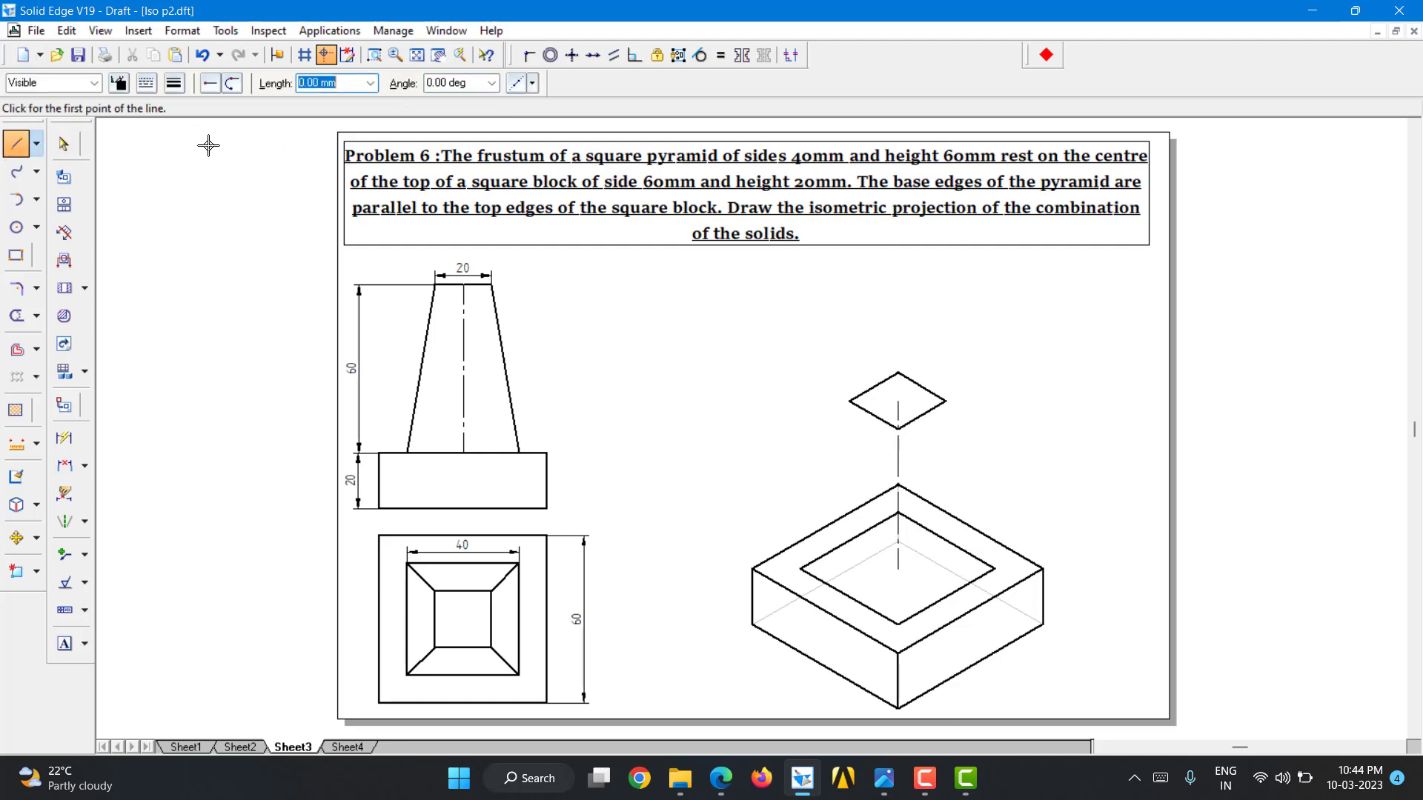
{"action": "left_click", "coordinate": [174, 83]}
{"action": "left_click", "coordinate": [191, 146]}
{"action": "left_click", "coordinate": [898, 428]}
{"action": "left_click", "coordinate": [852, 401]}
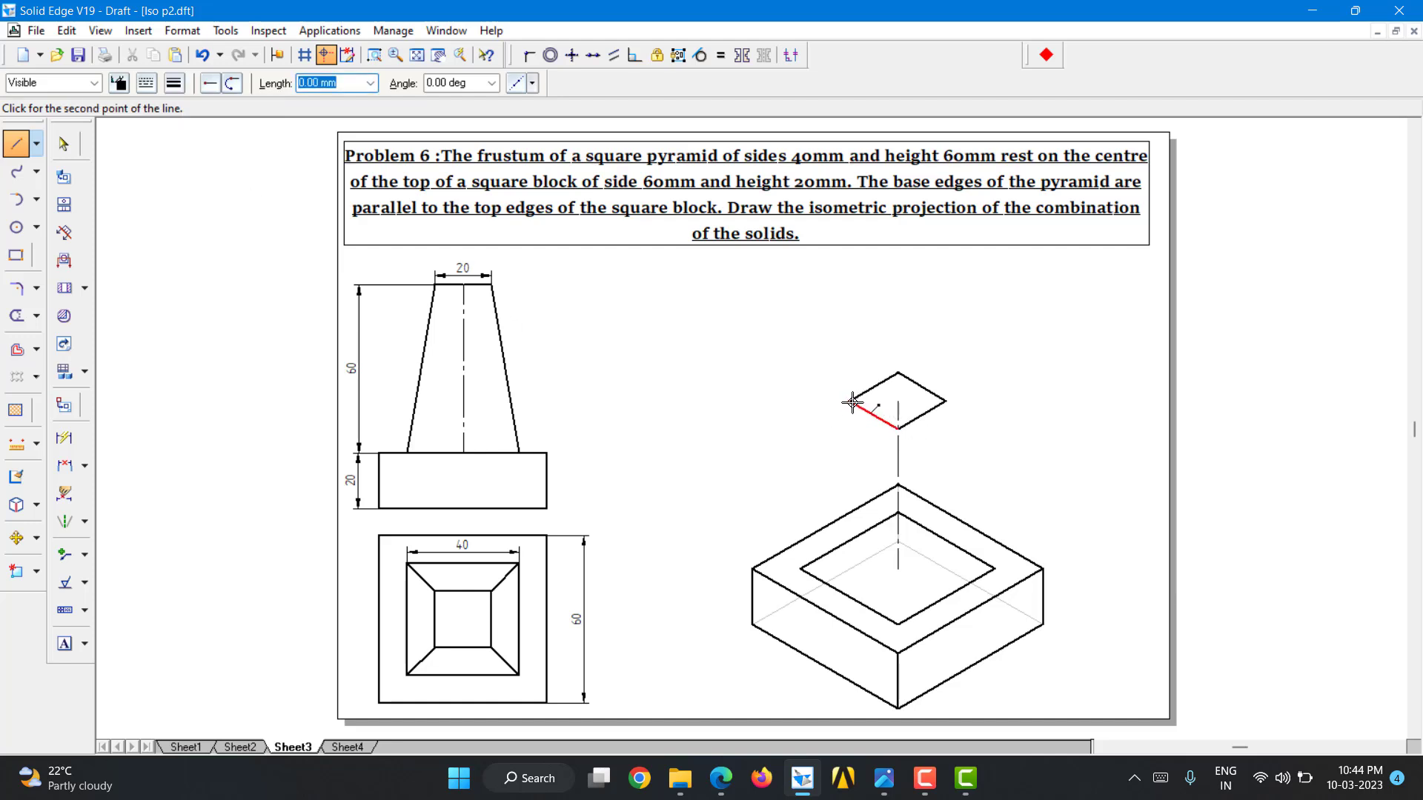
{"action": "left_click", "coordinate": [801, 568]}
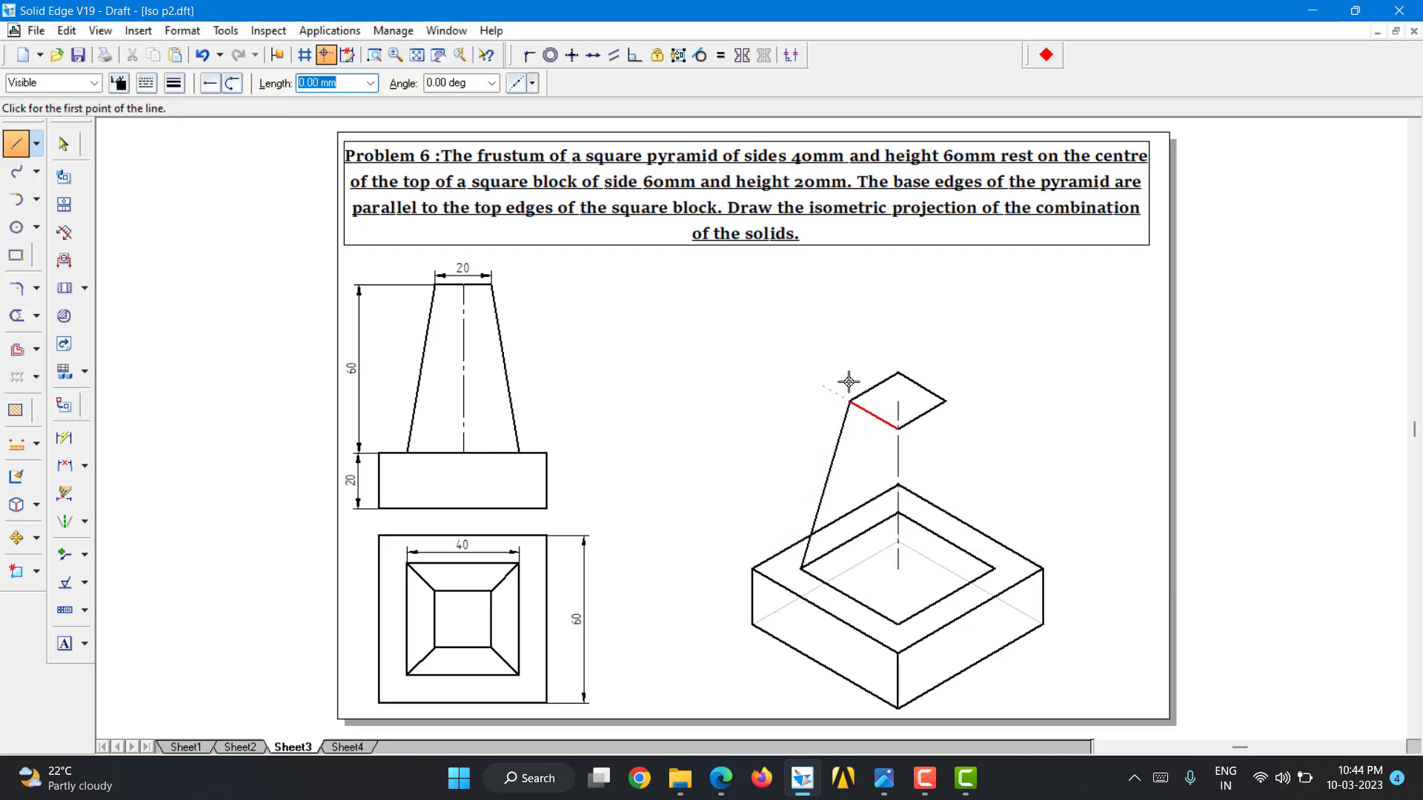
{"action": "left_click", "coordinate": [898, 427]}
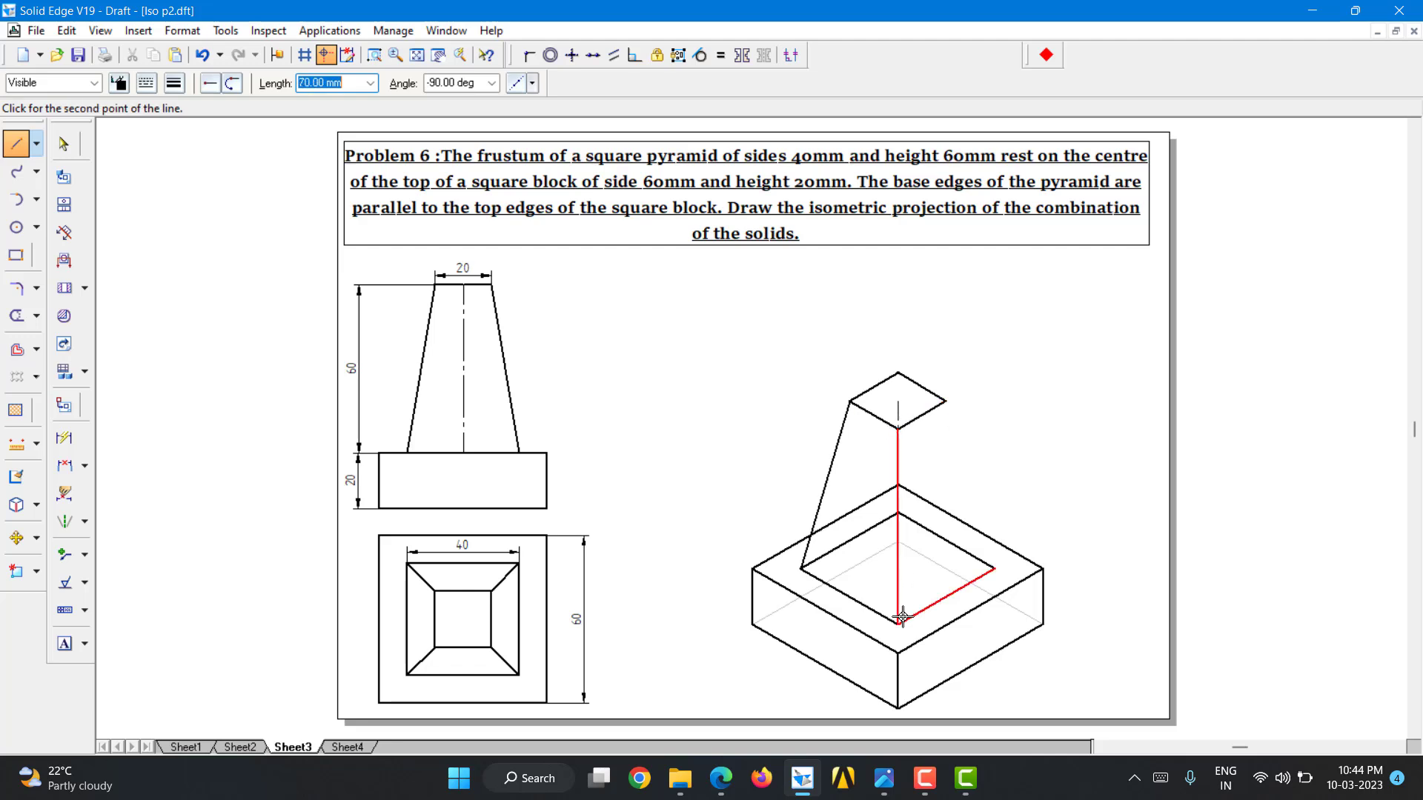
{"action": "left_click", "coordinate": [901, 621]}
{"action": "left_click", "coordinate": [949, 412]}
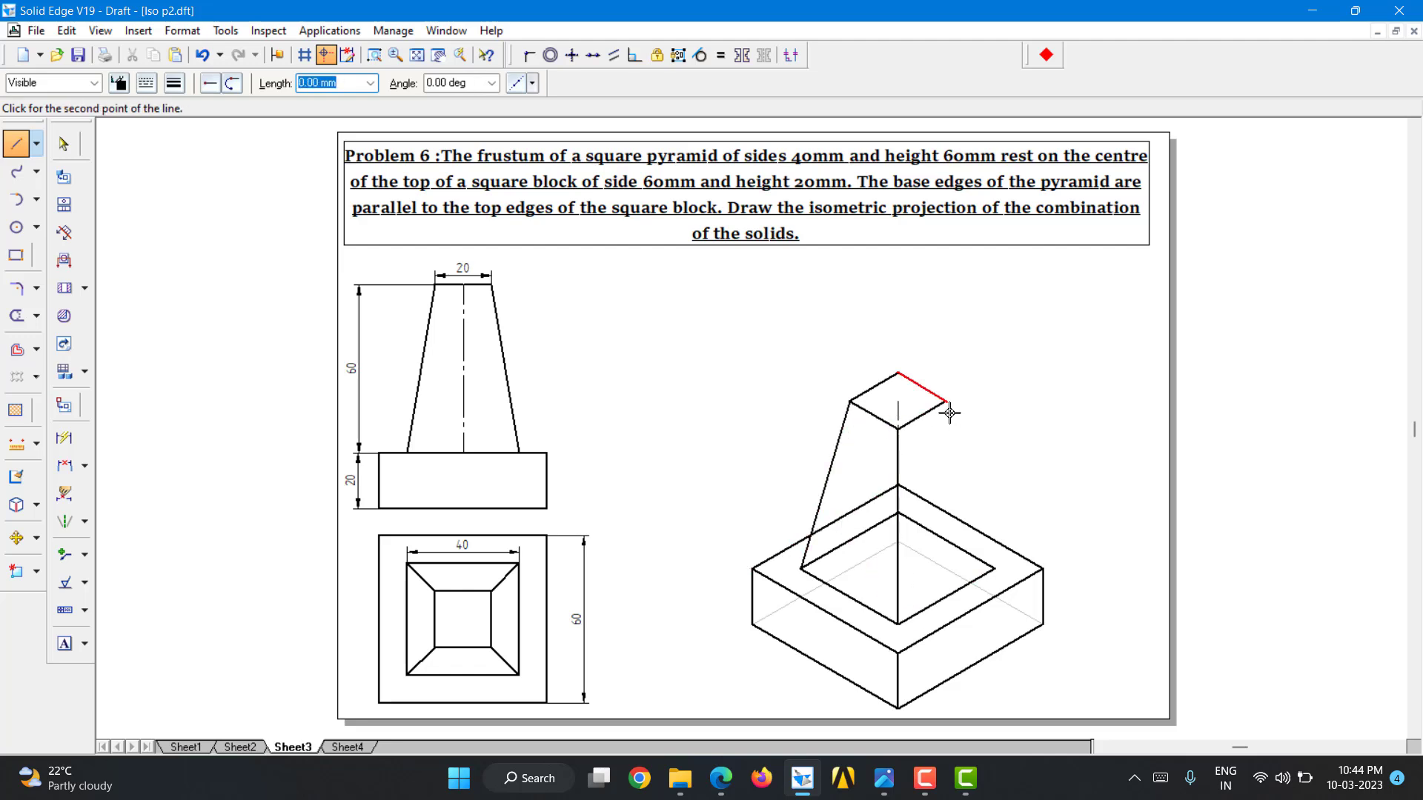
{"action": "left_click", "coordinate": [992, 569]}
{"action": "right_click", "coordinate": [1054, 423]}
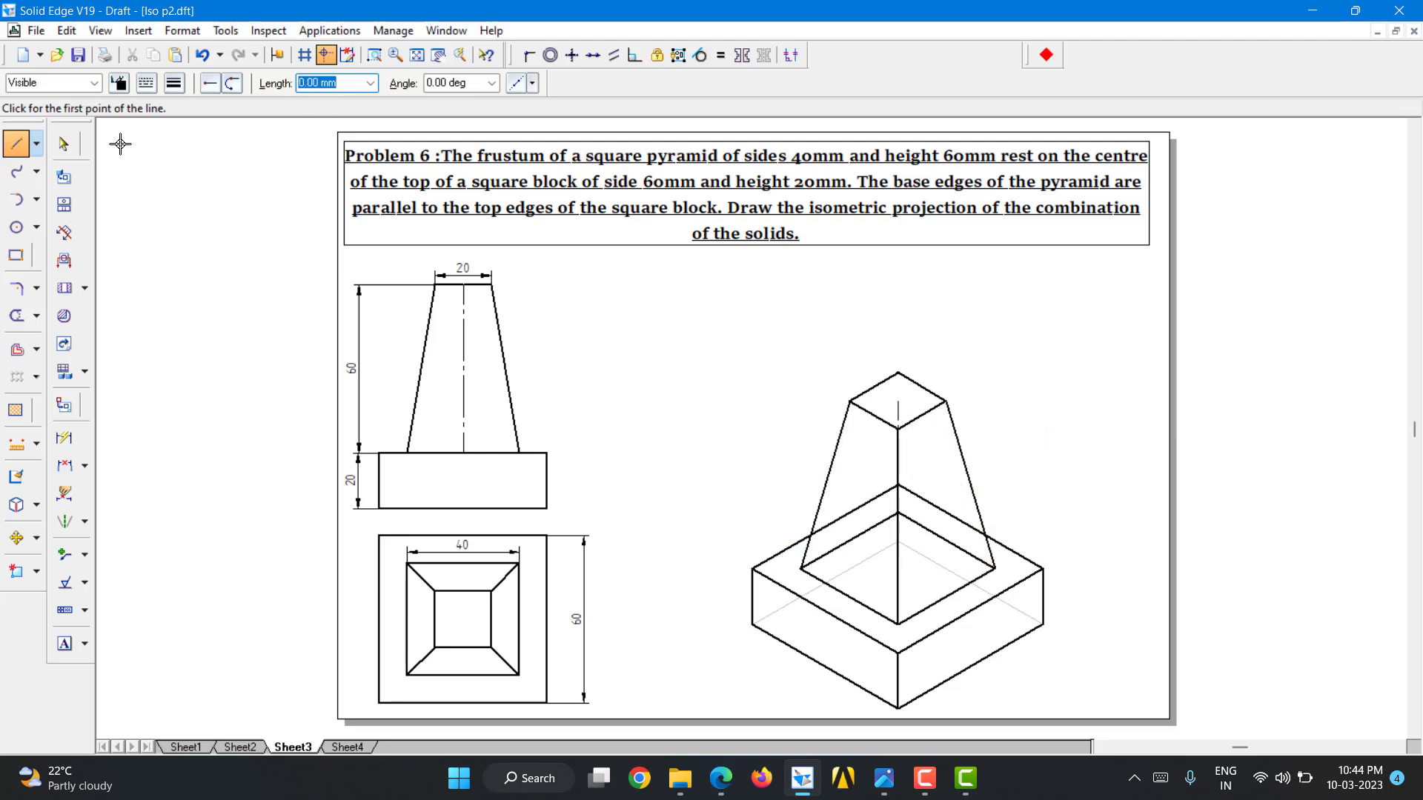
{"action": "left_click", "coordinate": [64, 144]}
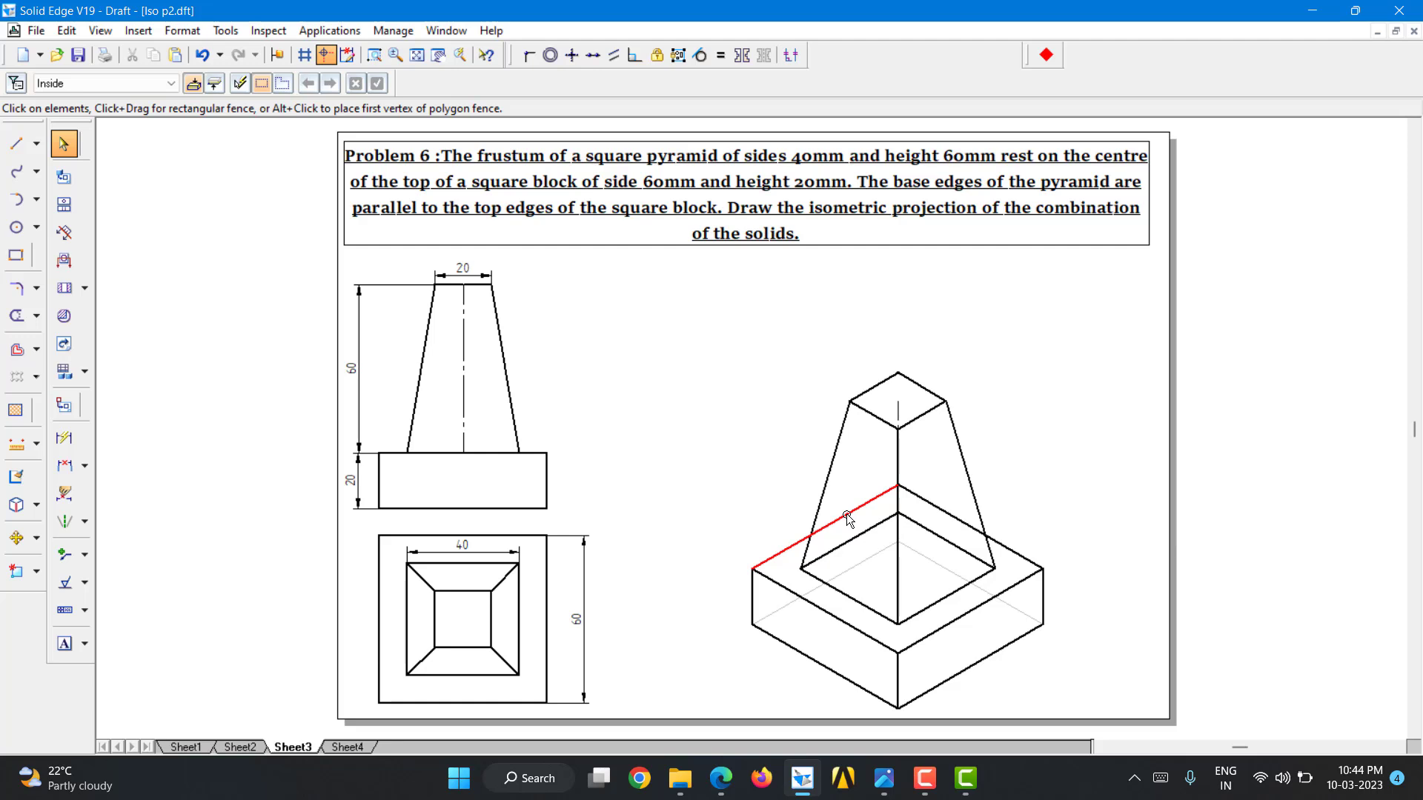
Split the block's back-left and back-right top edges at the frustum side crossings.
{"action": "left_click", "coordinate": [35, 318]}
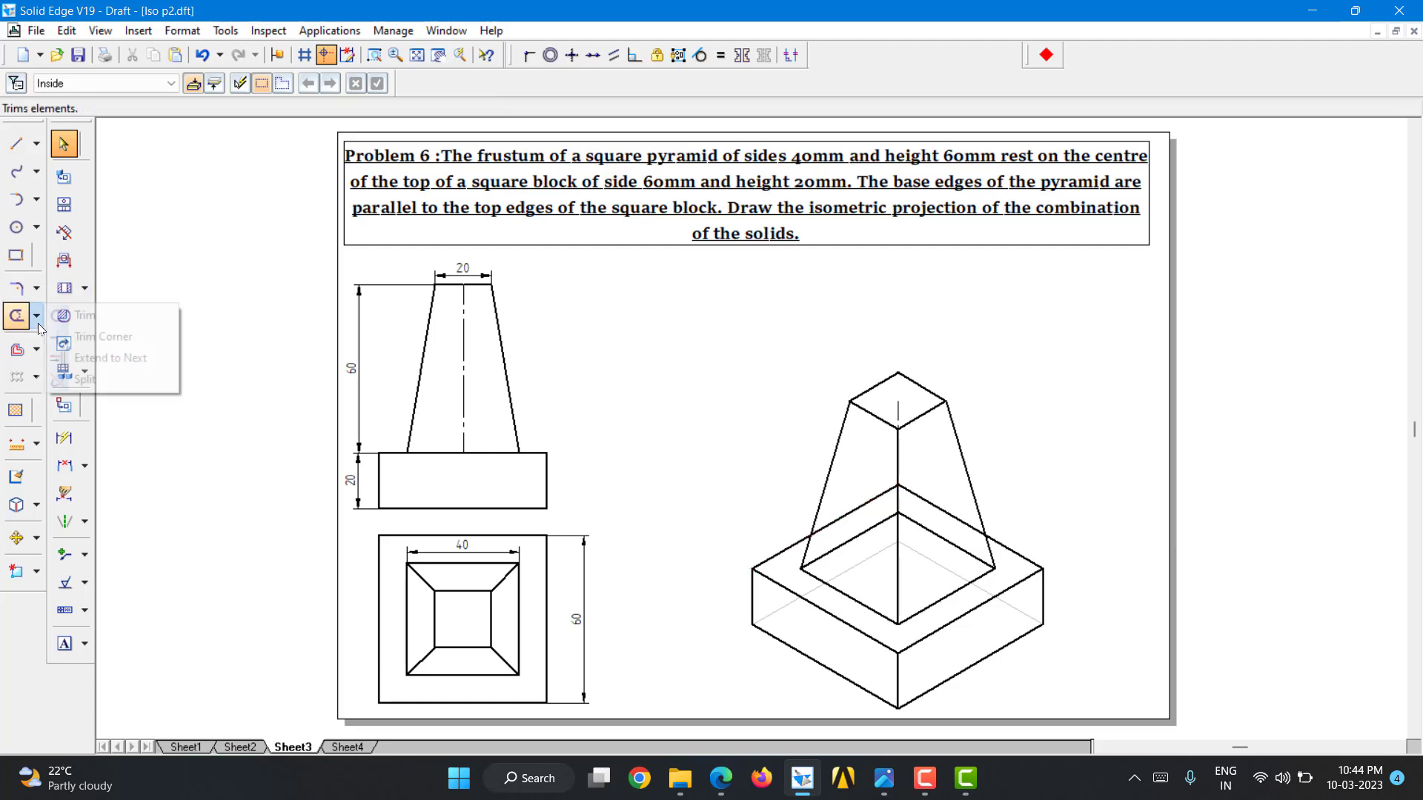
{"action": "left_click", "coordinate": [110, 380]}
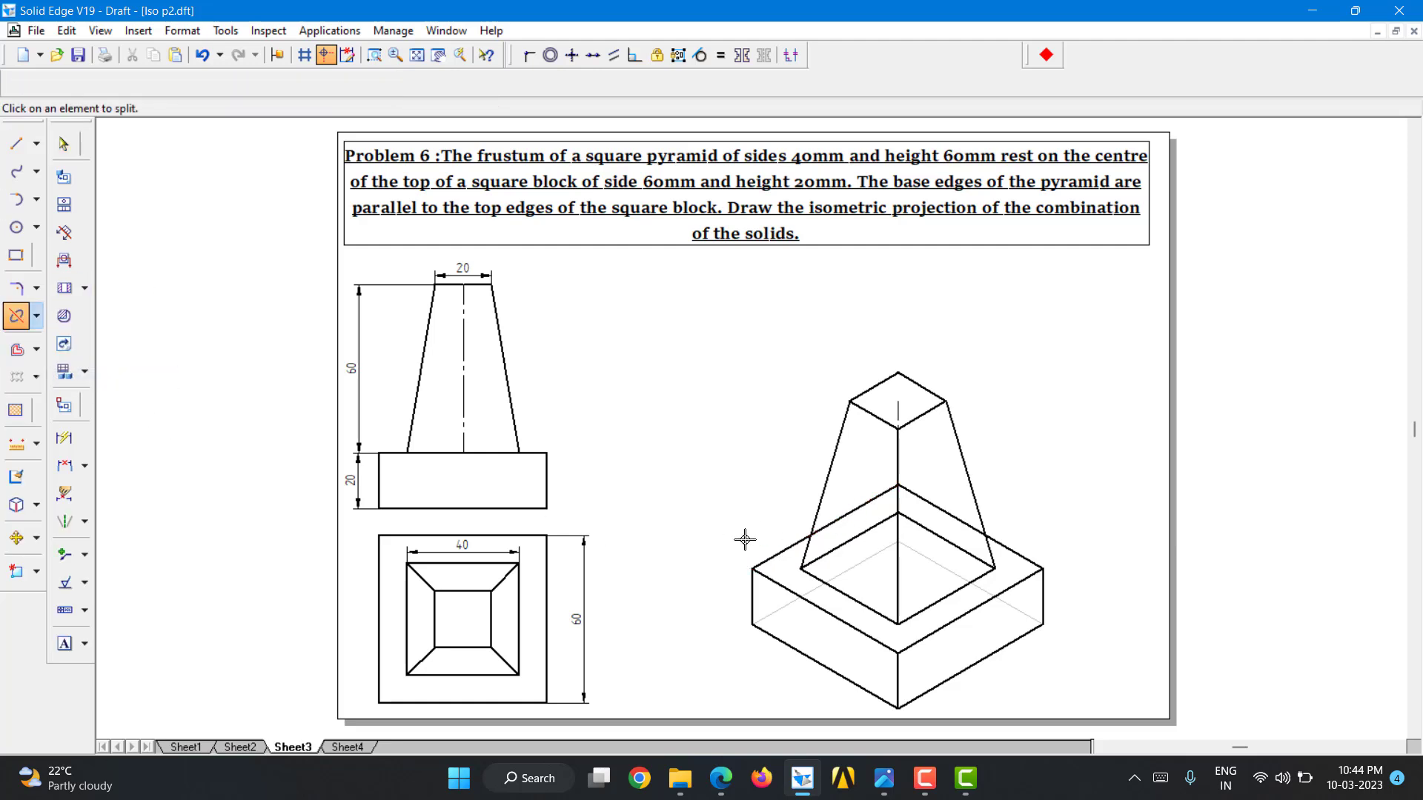
{"action": "left_click", "coordinate": [787, 549]}
{"action": "left_click", "coordinate": [810, 536]}
{"action": "left_click", "coordinate": [1004, 547]}
{"action": "left_click", "coordinate": [984, 540]}
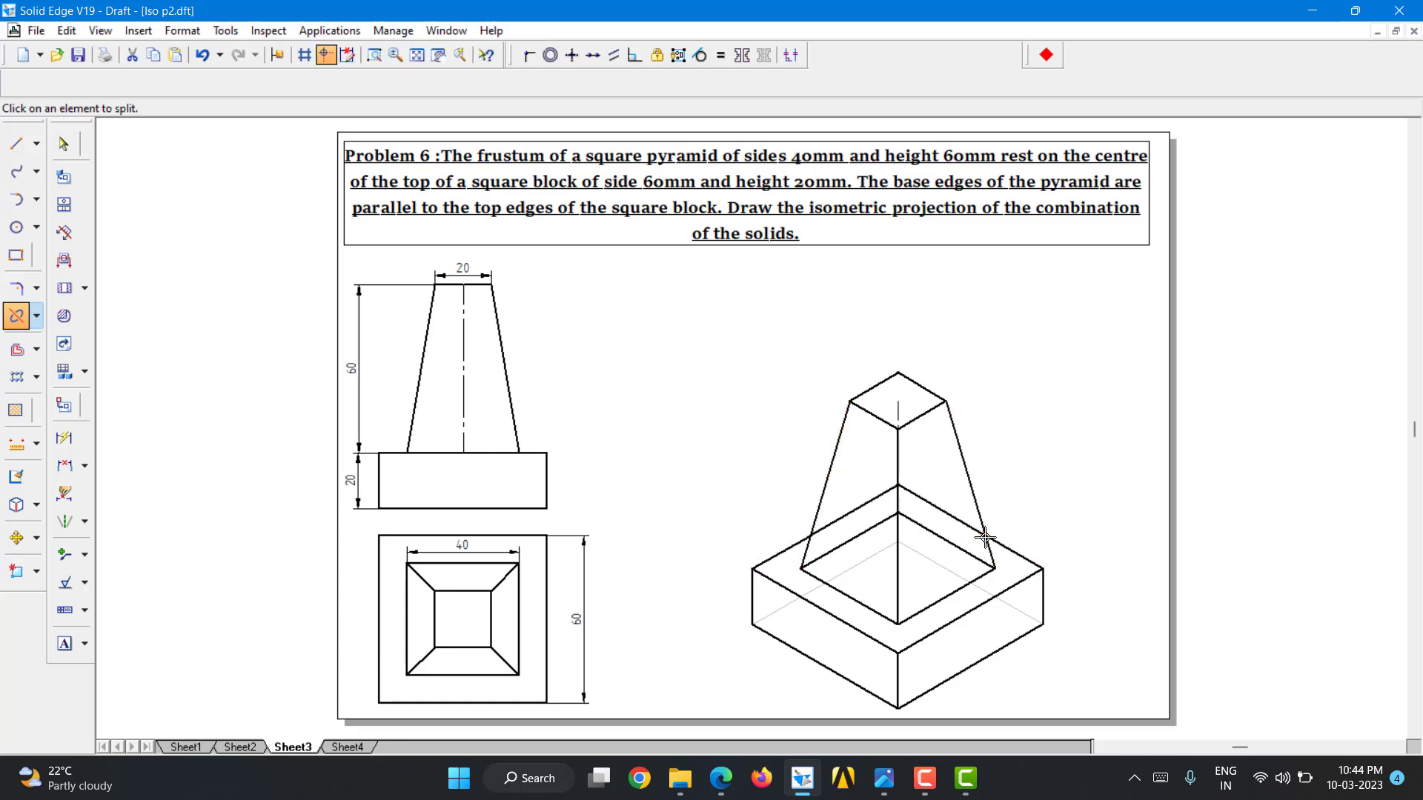
Select the hidden back edge of the block and the two hidden frustum base edges.
{"action": "left_click", "coordinate": [64, 144]}
{"action": "left_click", "coordinate": [851, 509]}
{"action": "left_click", "coordinate": [932, 533], "text": "ctrl"}
{"action": "left_click", "coordinate": [944, 512], "text": "ctrl"}
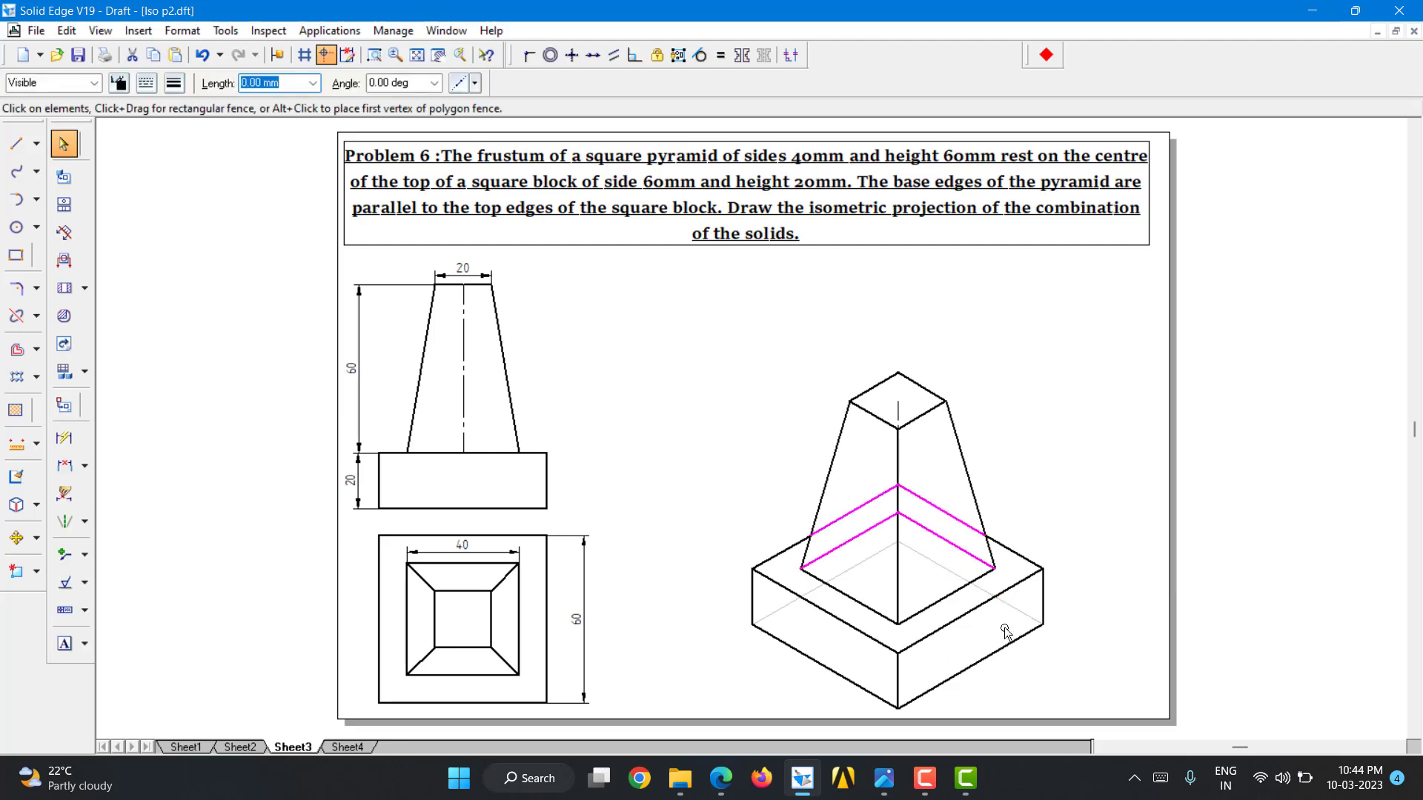
{"action": "left_click", "coordinate": [120, 83]}
Restyle the selected hidden edges to light grey with 0.18 mm line width.
{"action": "left_click", "coordinate": [156, 127]}
{"action": "left_click", "coordinate": [174, 82]}
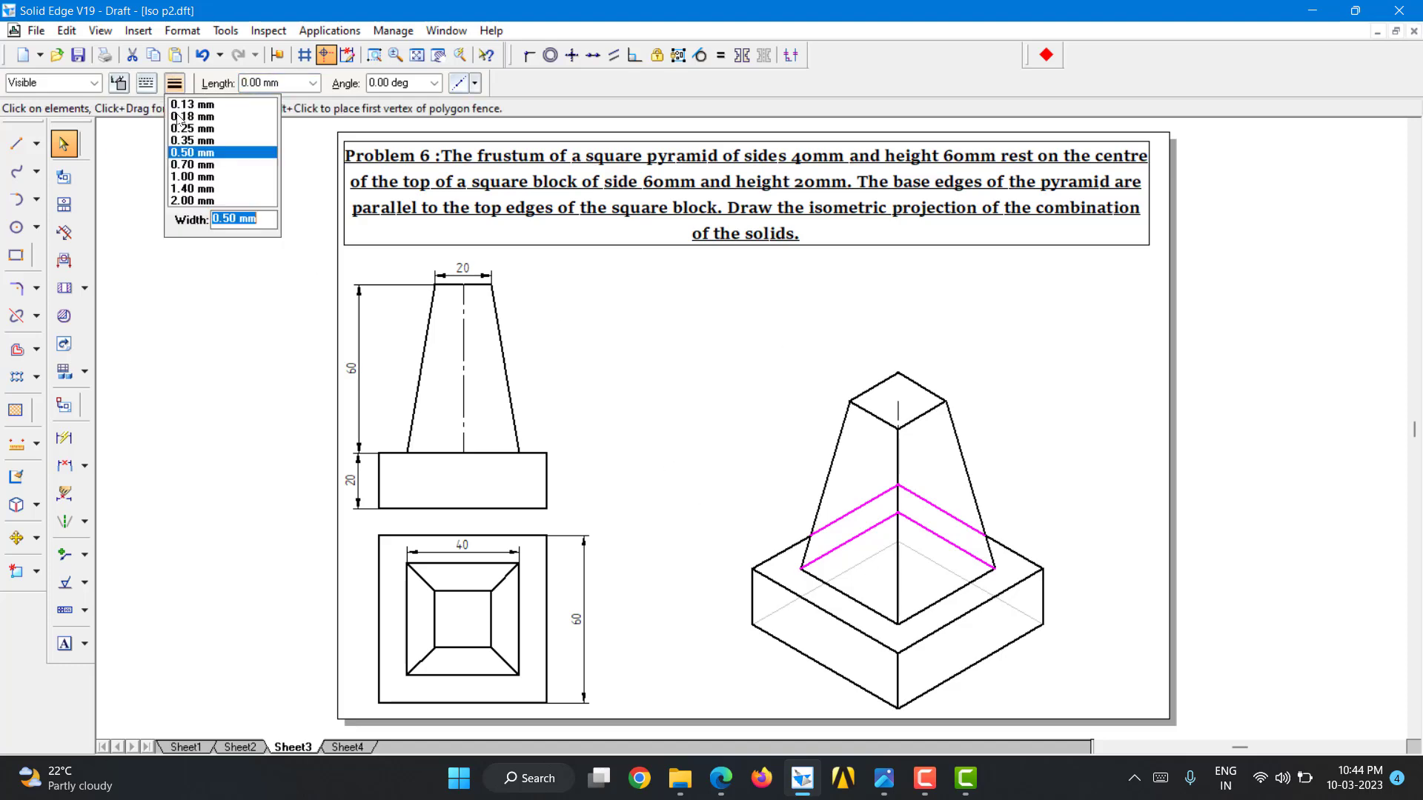
{"action": "left_click", "coordinate": [185, 116]}
{"action": "left_click", "coordinate": [555, 277]}
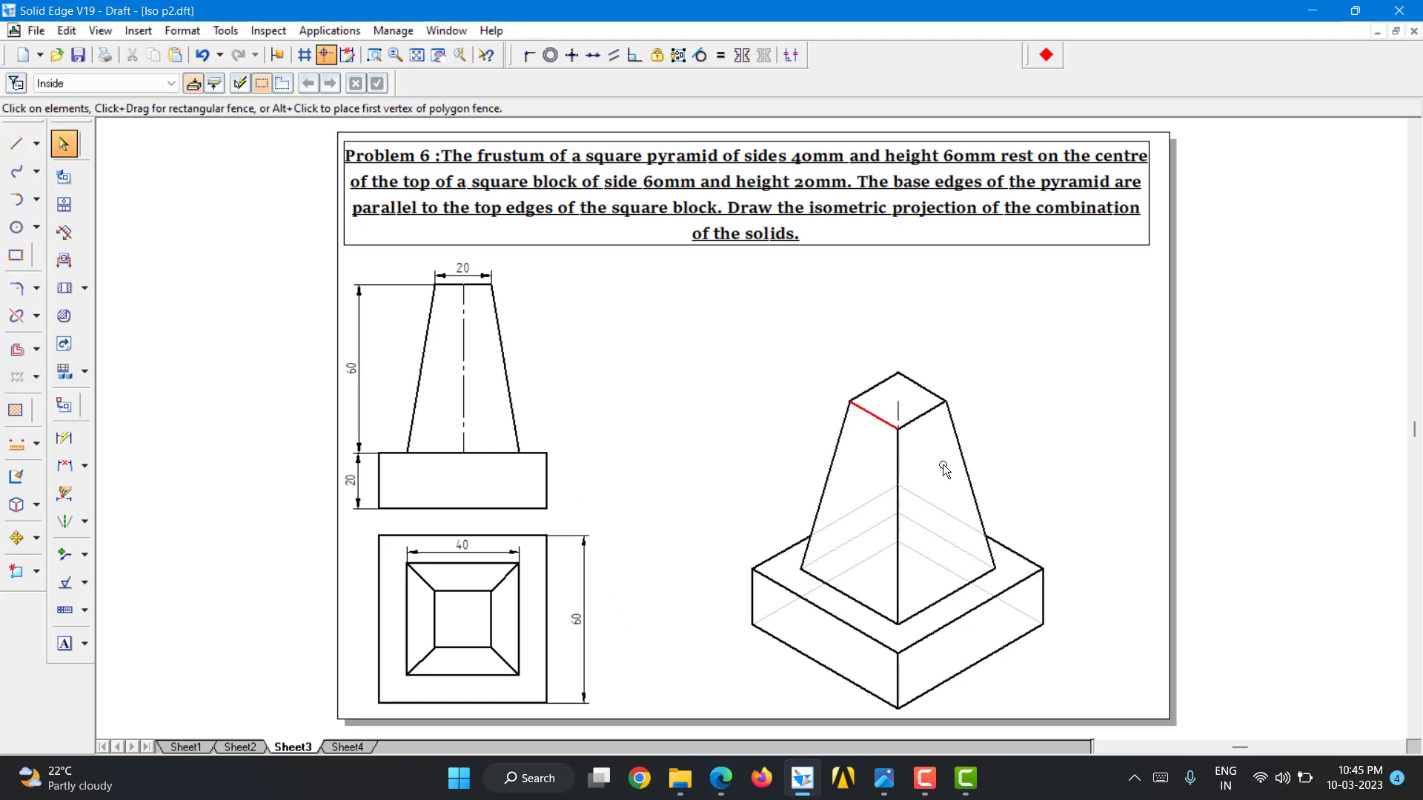
Draw horizontal lines left and right from the block's bottom corner.
{"action": "left_click", "coordinate": [16, 143]}
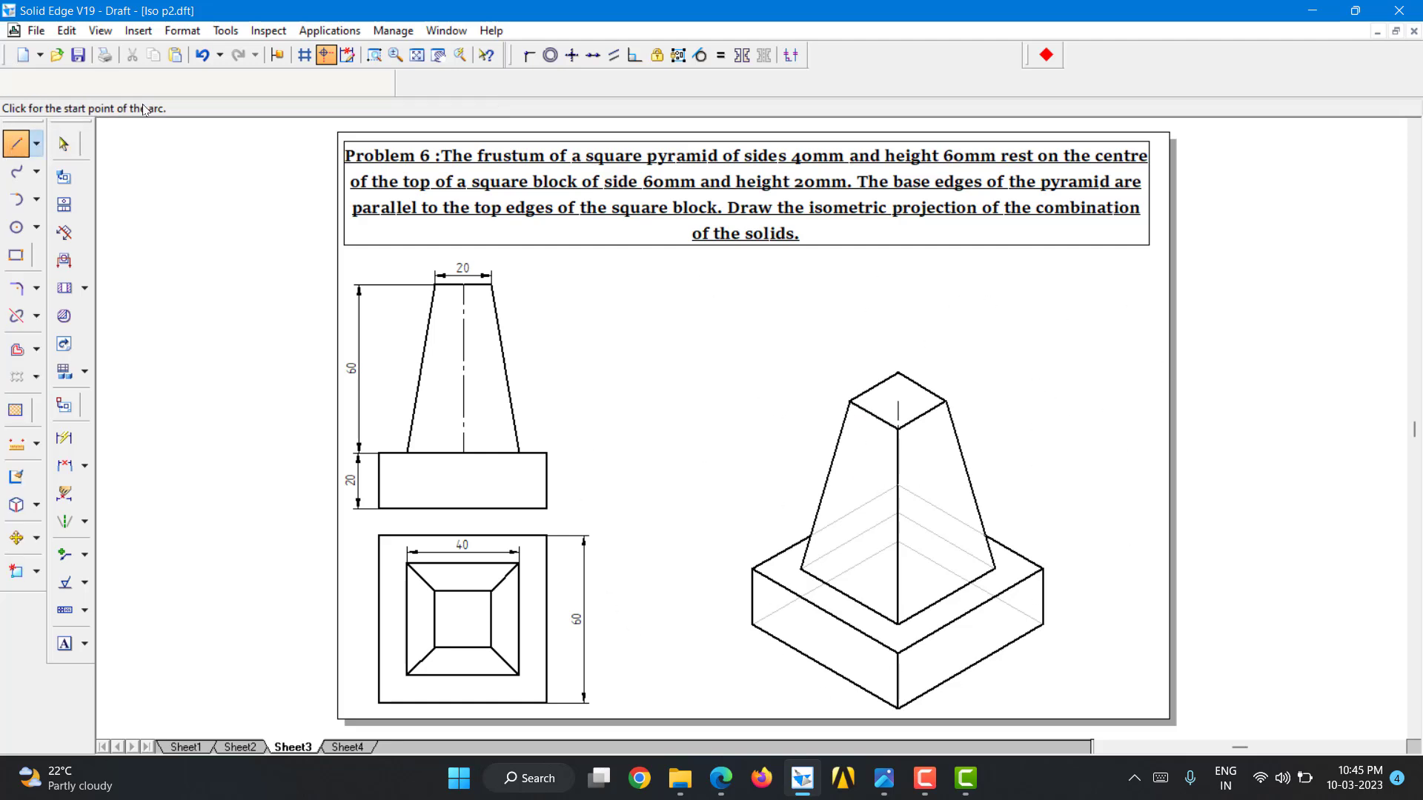
{"action": "left_click", "coordinate": [120, 83]}
{"action": "left_click", "coordinate": [134, 106]}
{"action": "left_click", "coordinate": [174, 82]}
{"action": "left_click", "coordinate": [193, 104]}
{"action": "left_click", "coordinate": [897, 709]}
{"action": "left_click", "coordinate": [1133, 709]}
{"action": "left_click", "coordinate": [897, 708]}
{"action": "left_click", "coordinate": [713, 709]}
{"action": "key", "text": "Escape"}
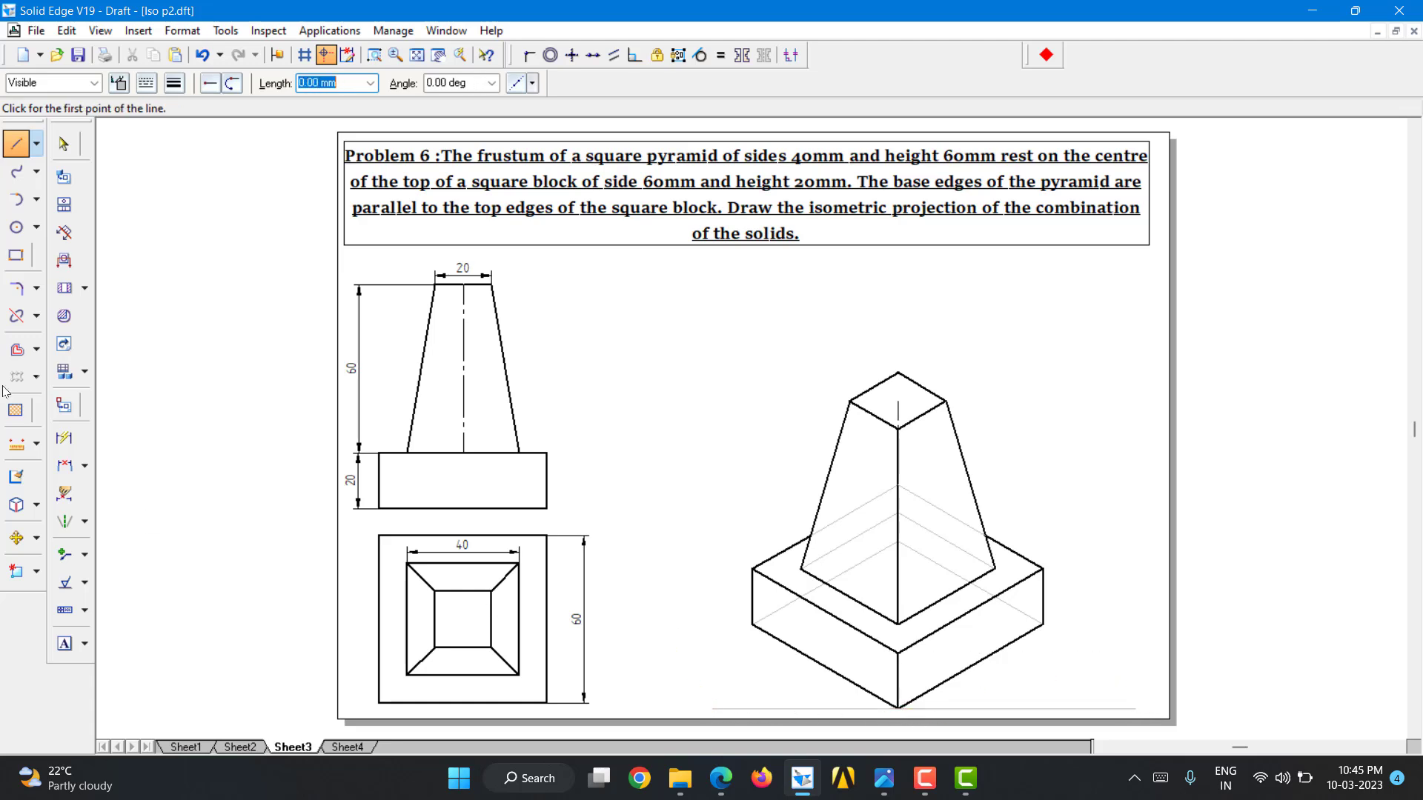
Add 30° angle dimensions at the left and right bottom corners of the block.
{"action": "left_click", "coordinate": [86, 468]}
{"action": "left_click", "coordinate": [137, 485]}
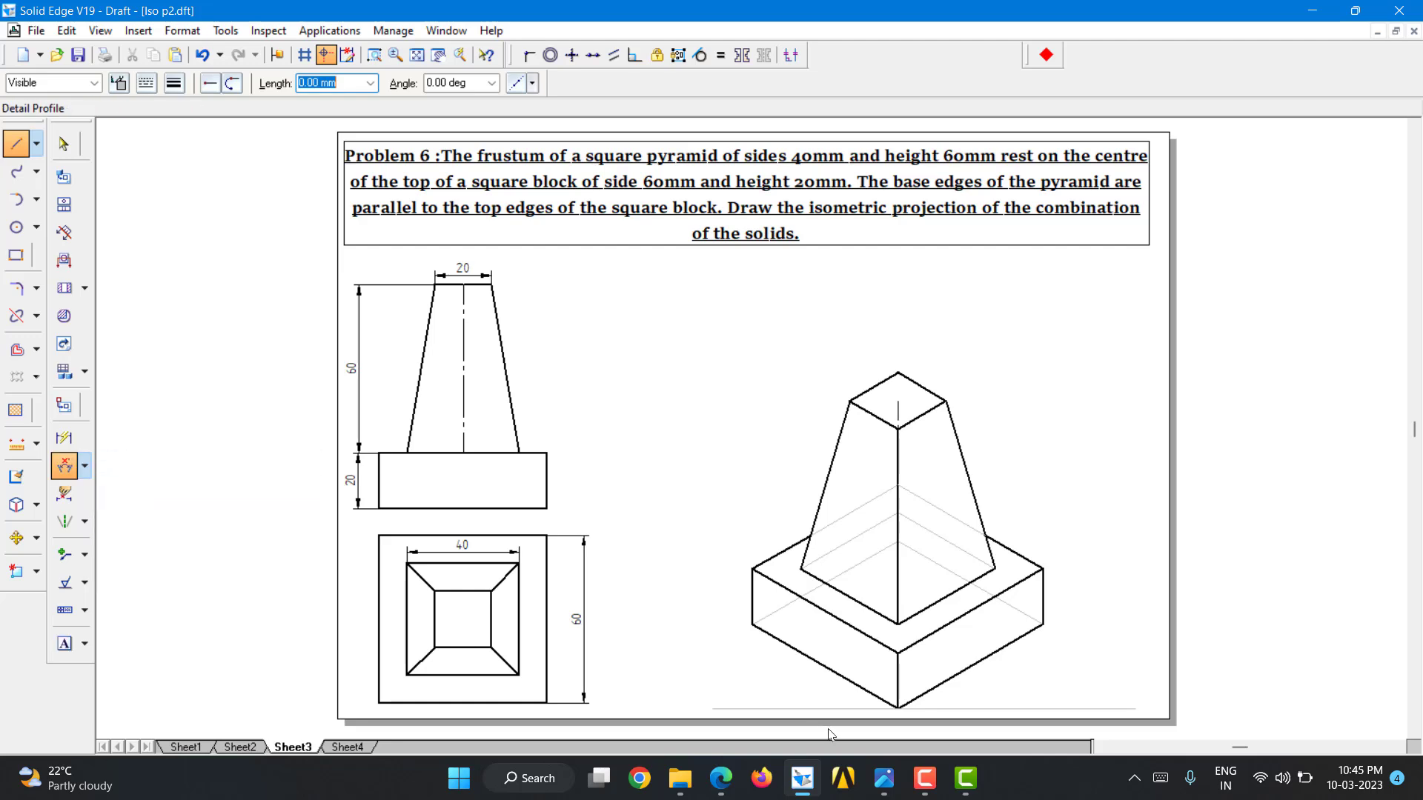
{"action": "left_click", "coordinate": [787, 707]}
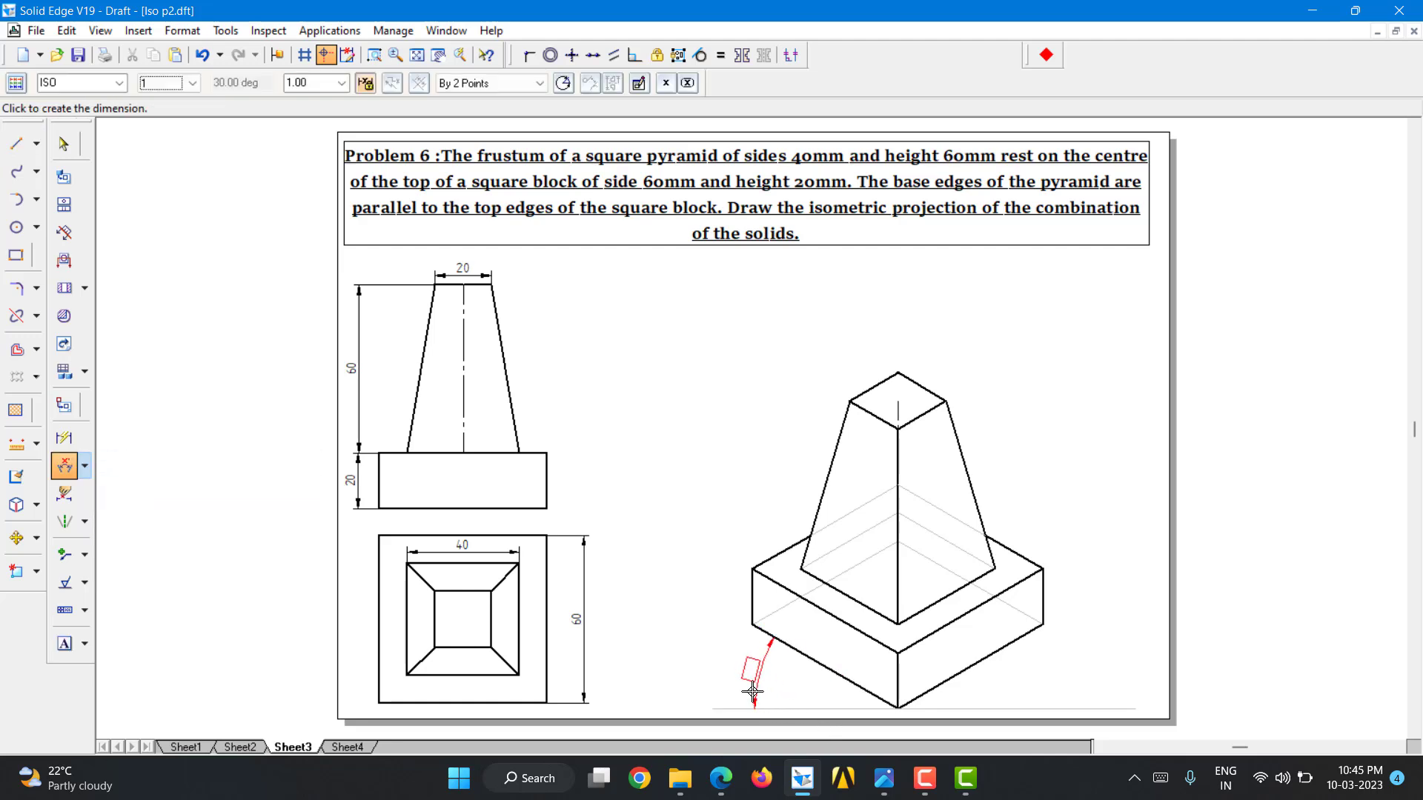
{"action": "left_click", "coordinate": [753, 692]}
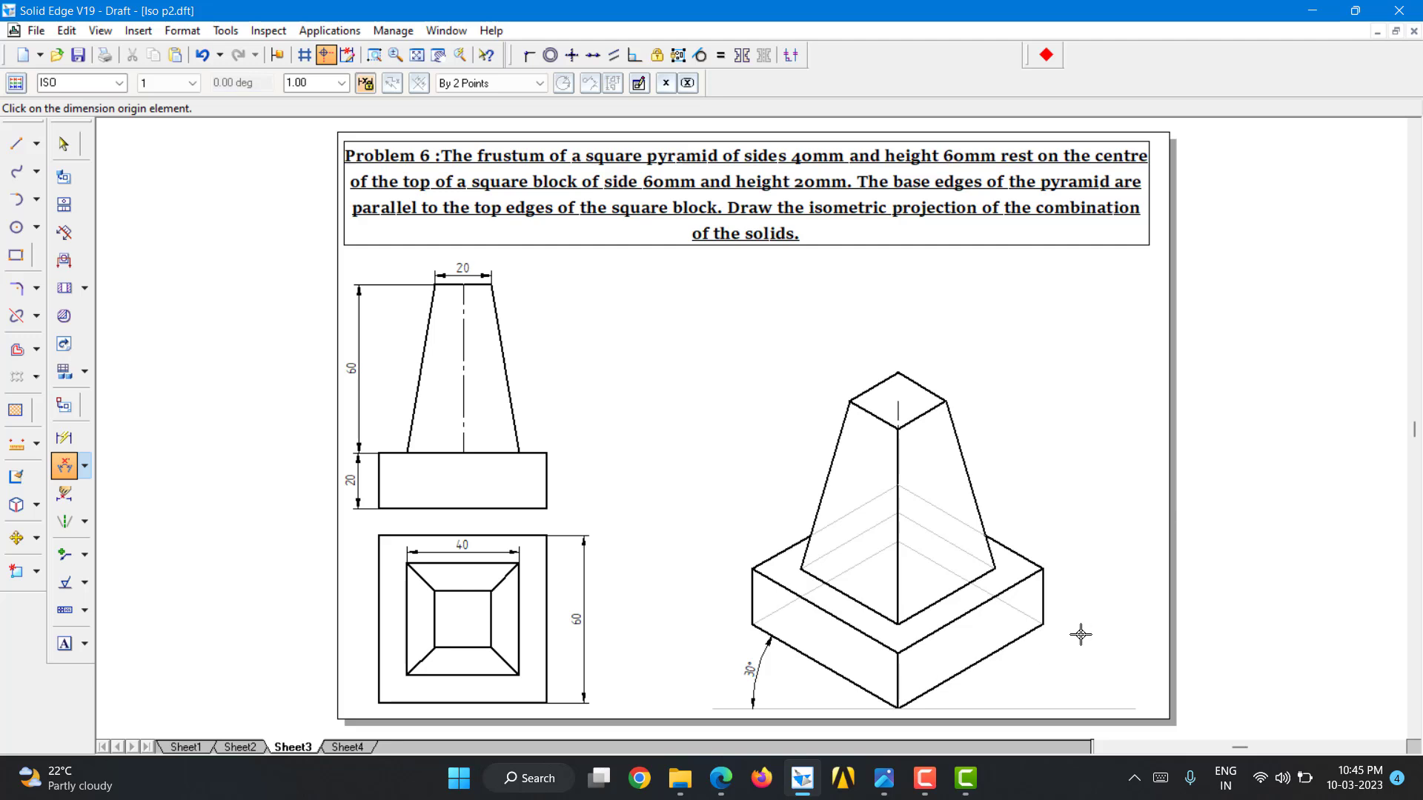
{"action": "left_click", "coordinate": [1014, 704]}
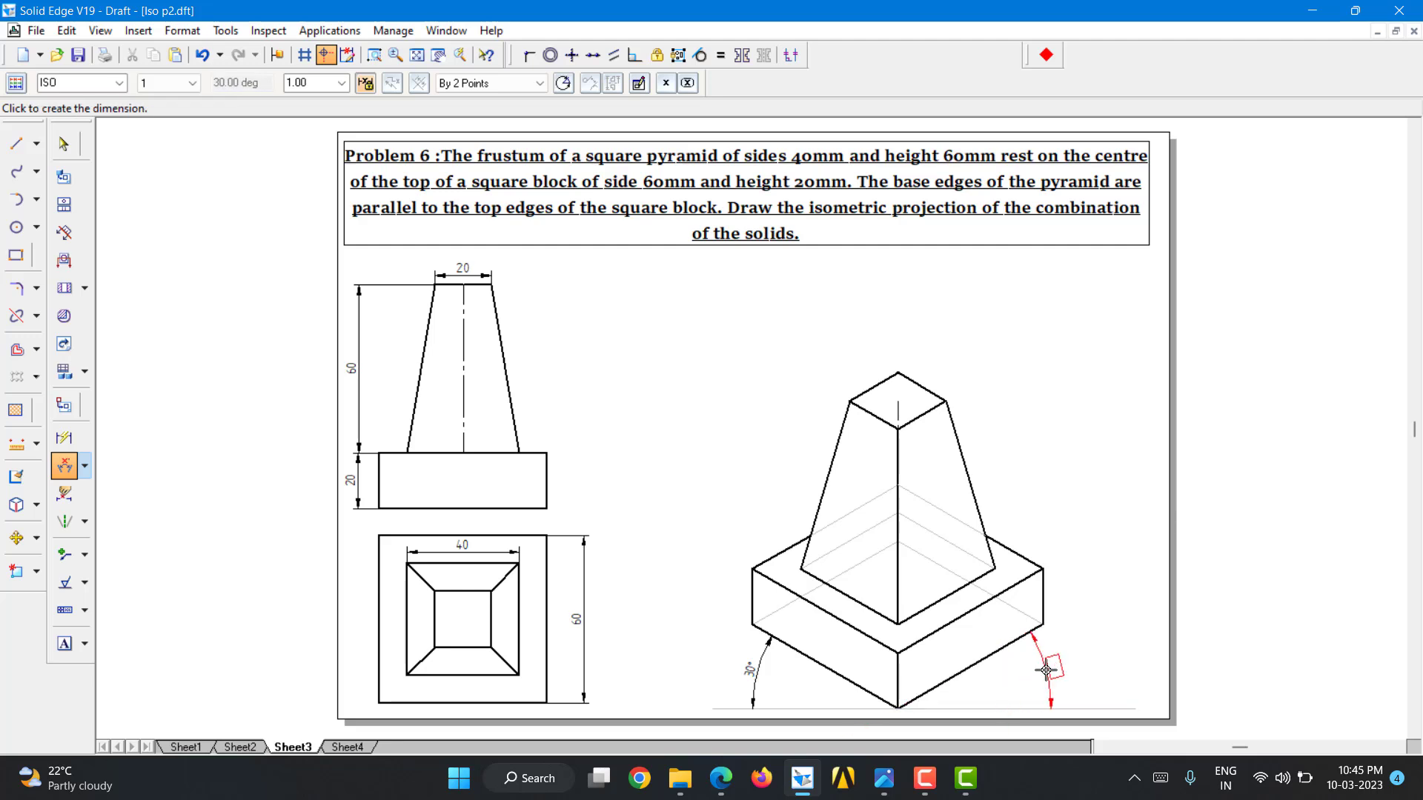
{"action": "left_click", "coordinate": [1046, 670]}
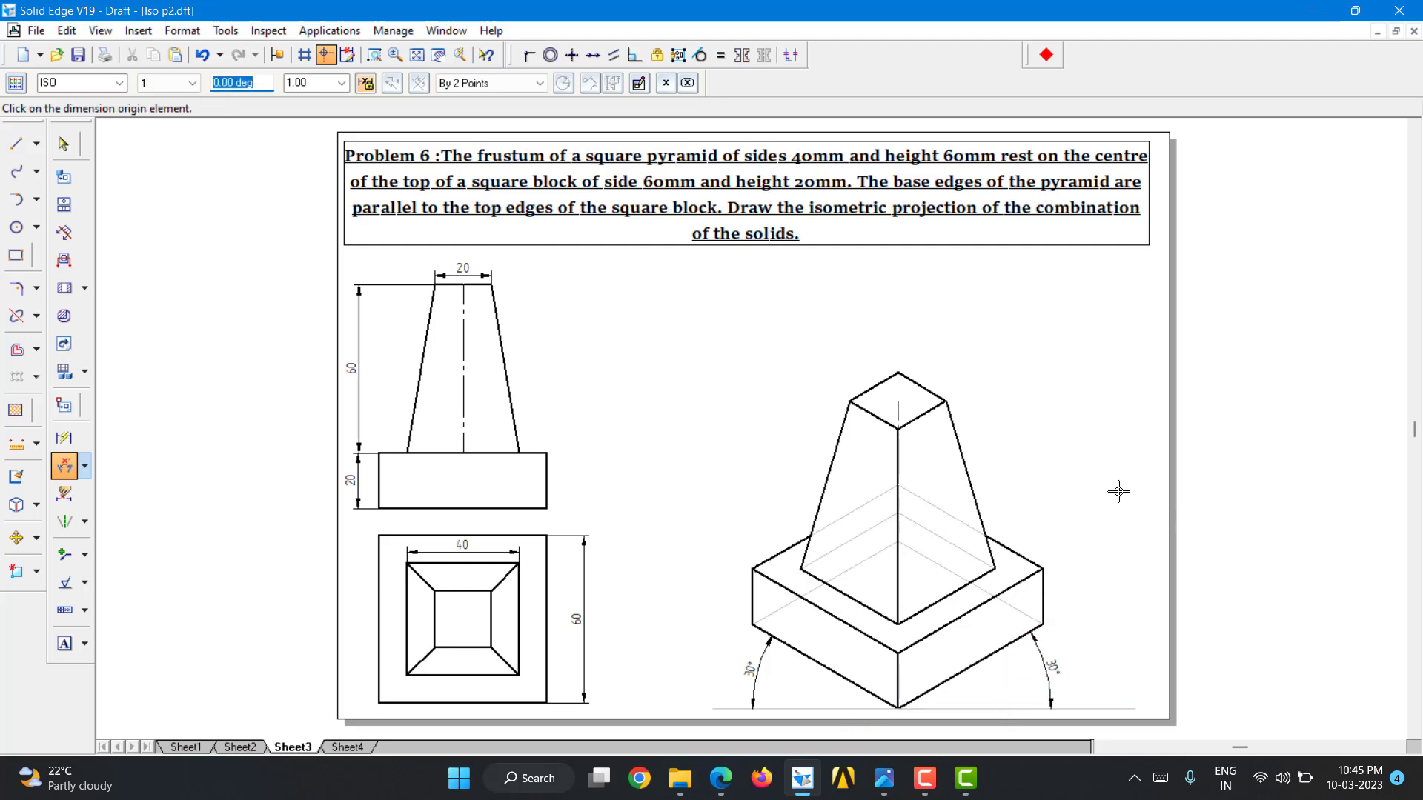
Dimension the block height as 20 and the frustum height as 60 beside the view.
{"action": "left_click", "coordinate": [64, 439]}
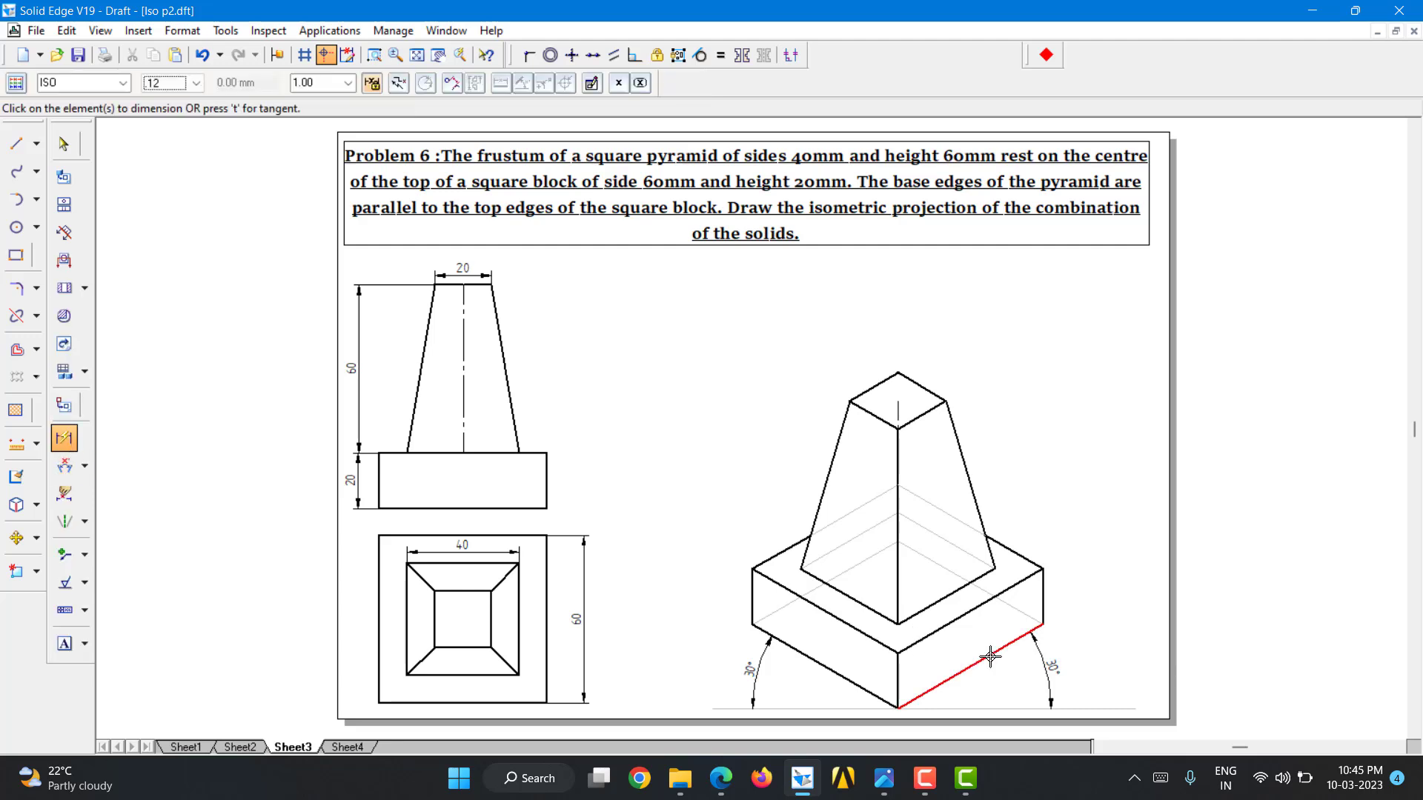
{"action": "left_click", "coordinate": [1043, 593]}
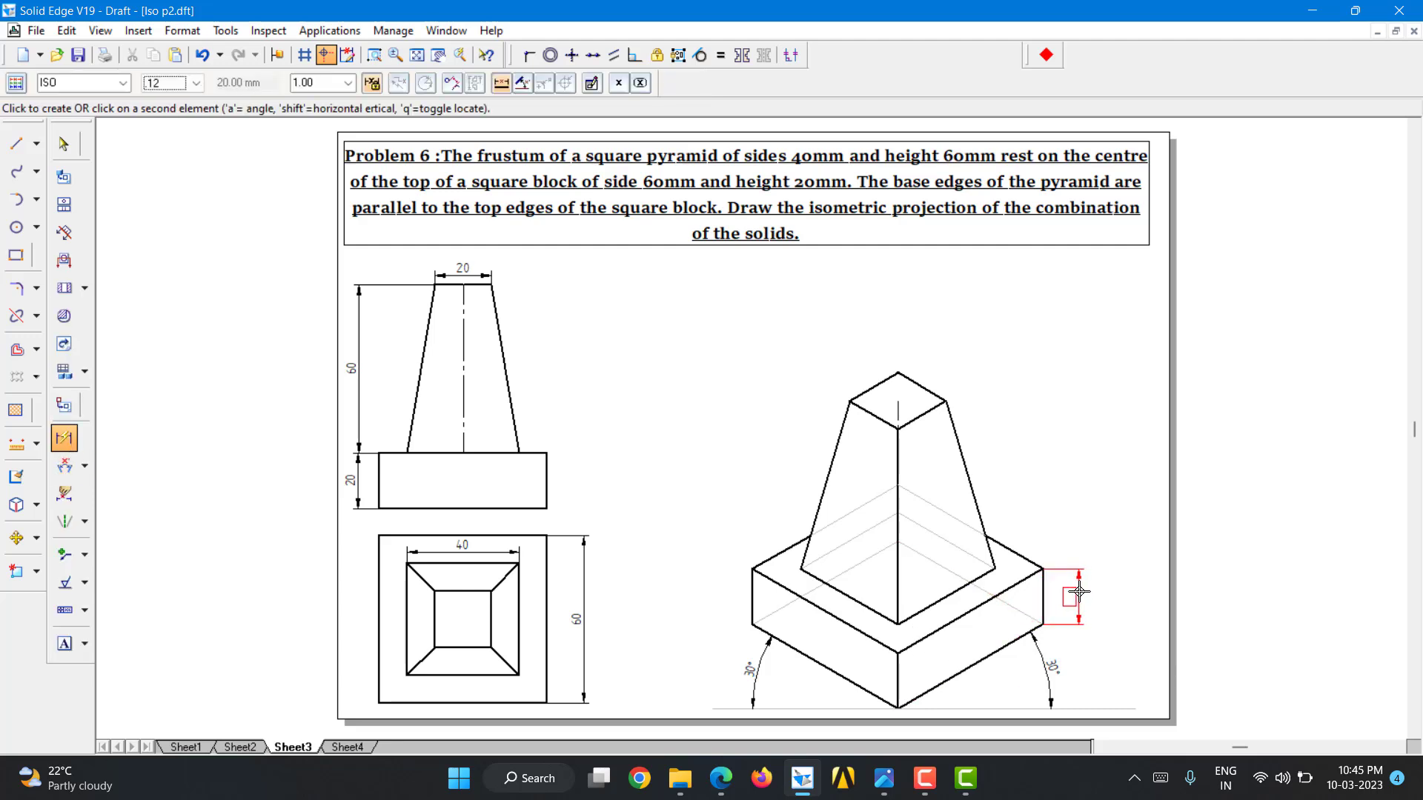
{"action": "left_click", "coordinate": [1080, 593]}
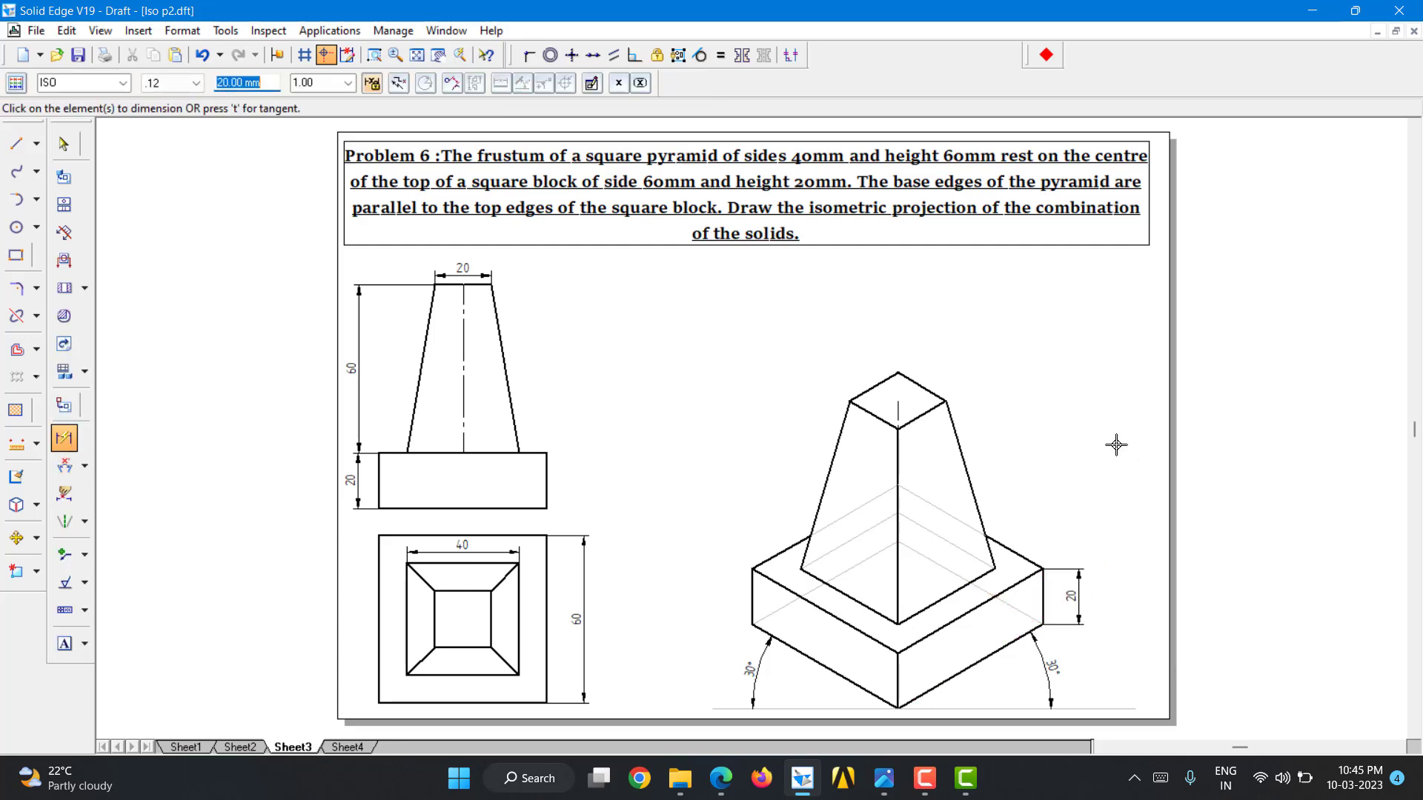
{"action": "left_click", "coordinate": [898, 409]}
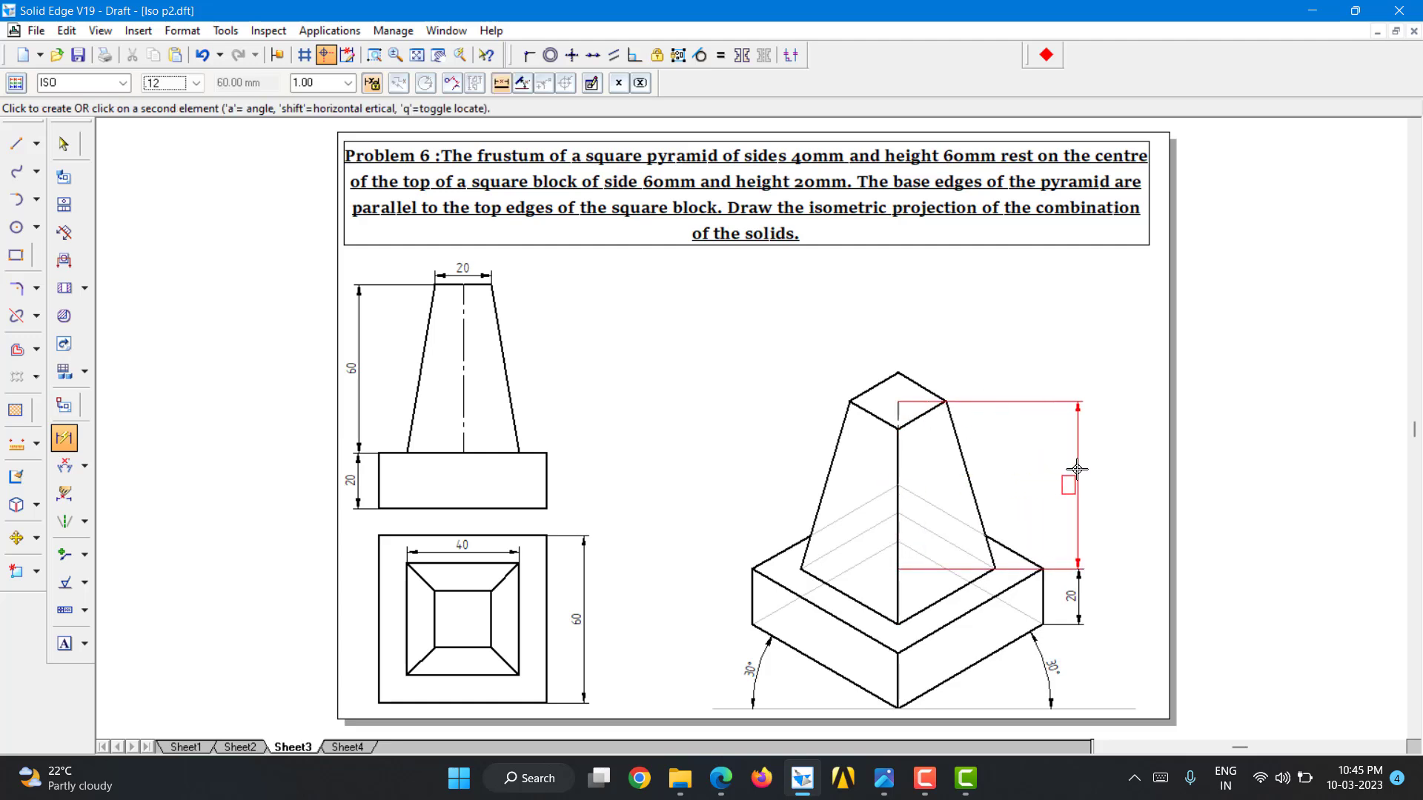
{"action": "left_click", "coordinate": [1081, 459]}
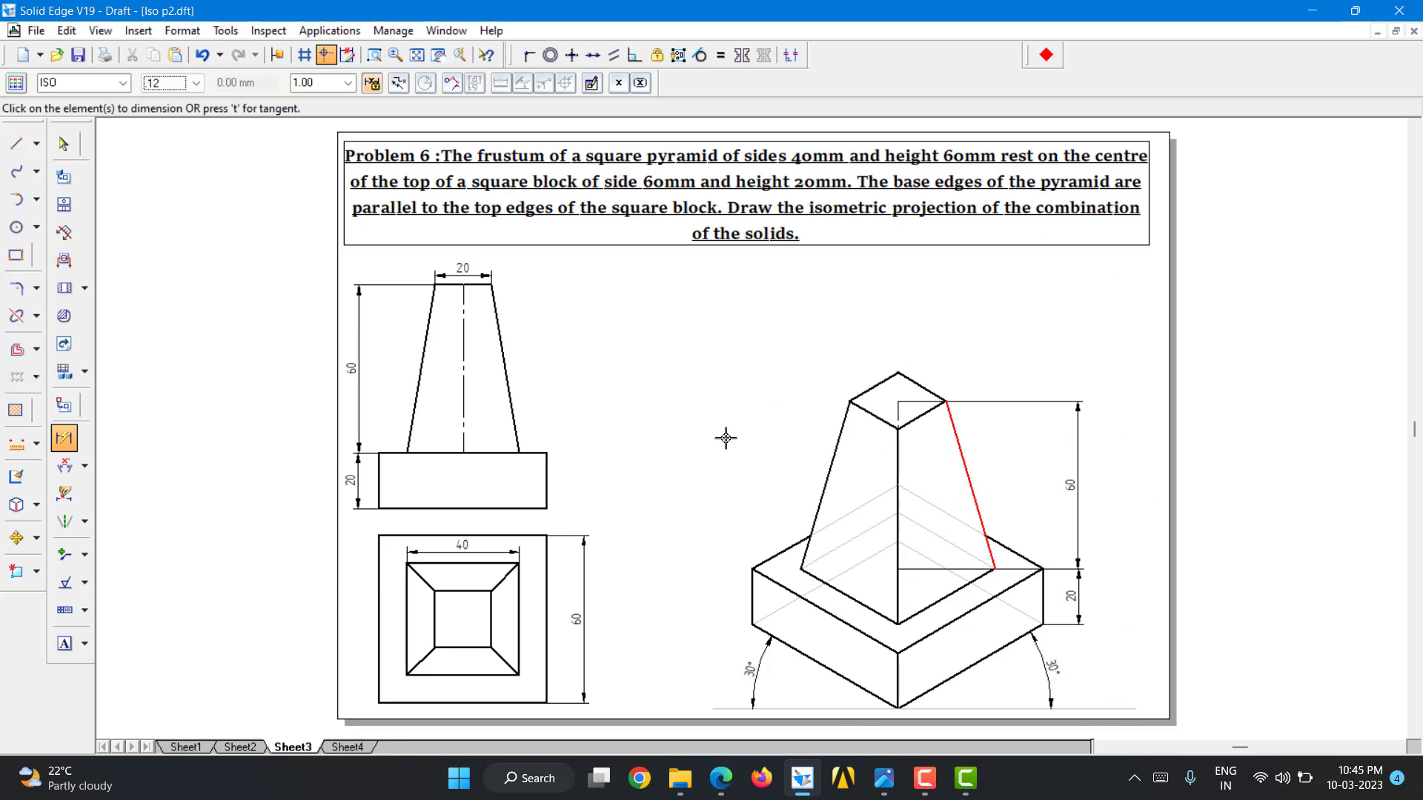
{"action": "left_click", "coordinate": [64, 145]}
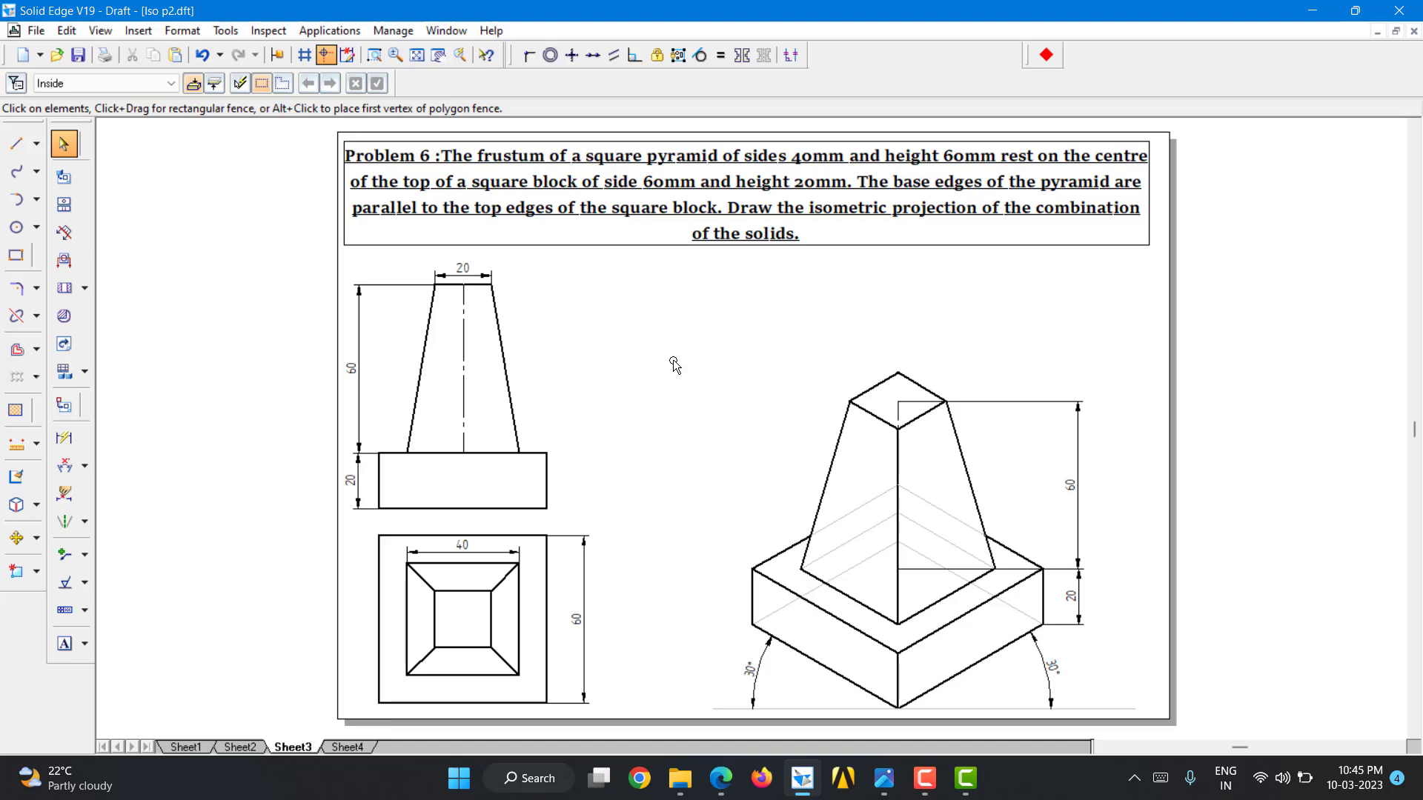
Scale the isometric view and its dimensions by 0.82 about the bottom corner.
{"action": "left_click_drag", "start_coordinate": [1125, 719], "coordinate": [1147, 713]}
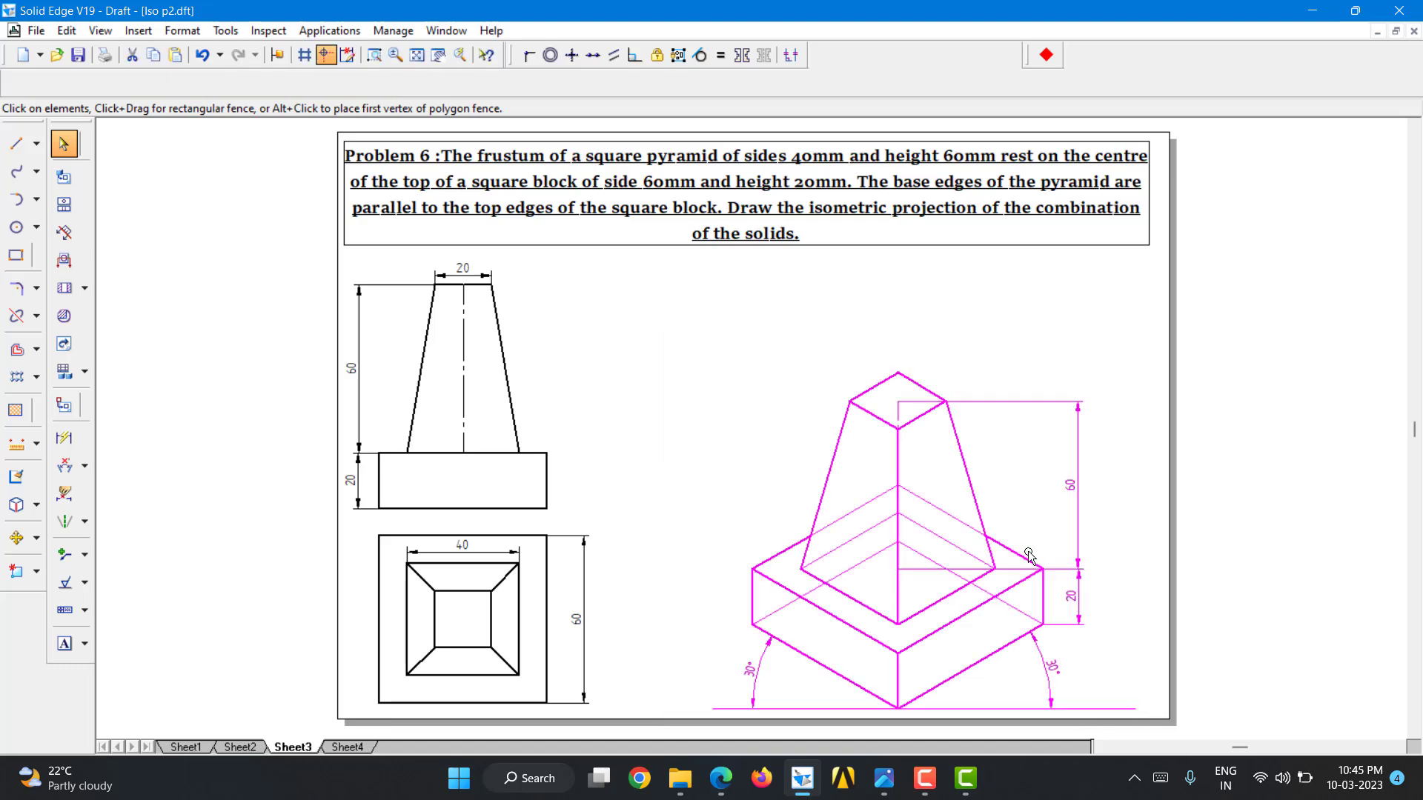
{"action": "left_click", "coordinate": [37, 538]}
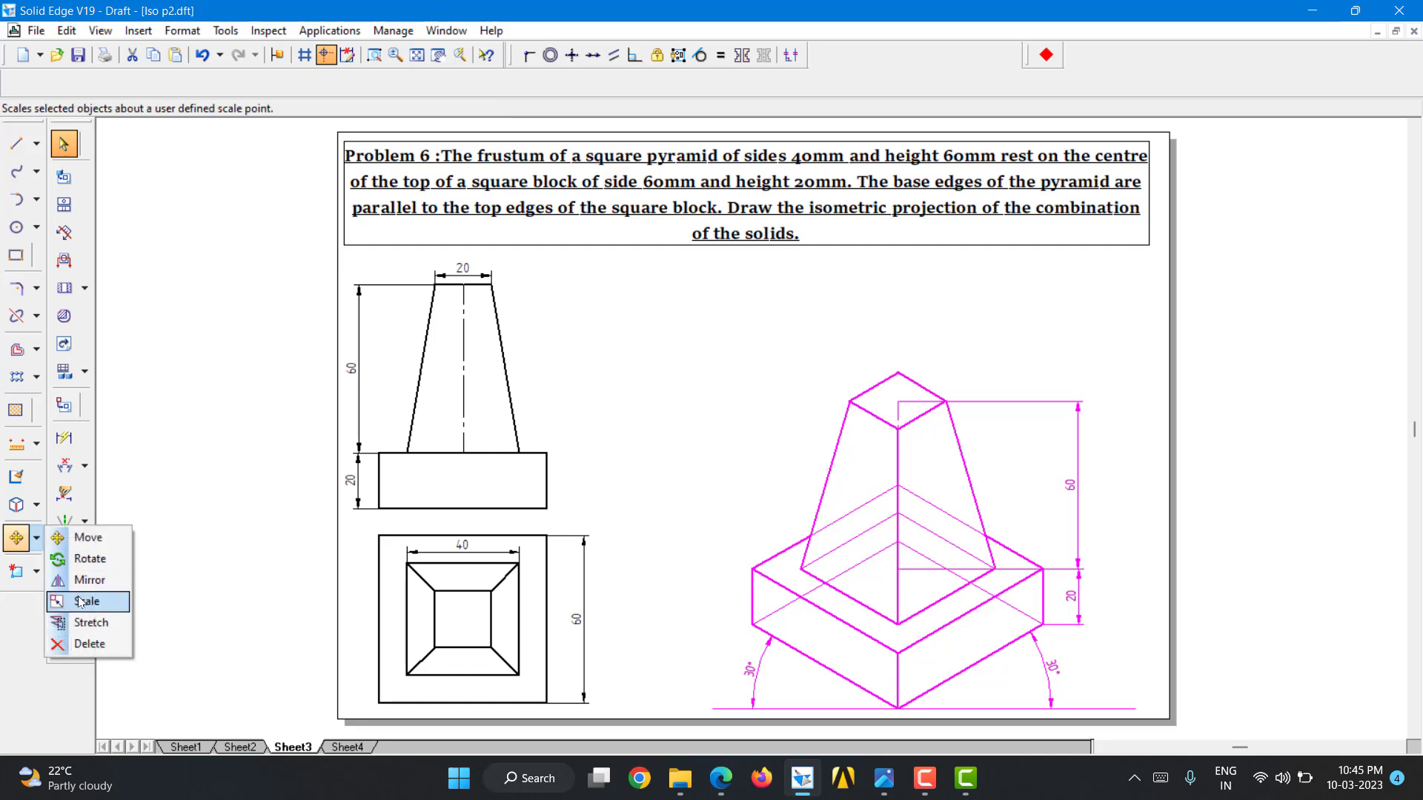
{"action": "left_click", "coordinate": [81, 601]}
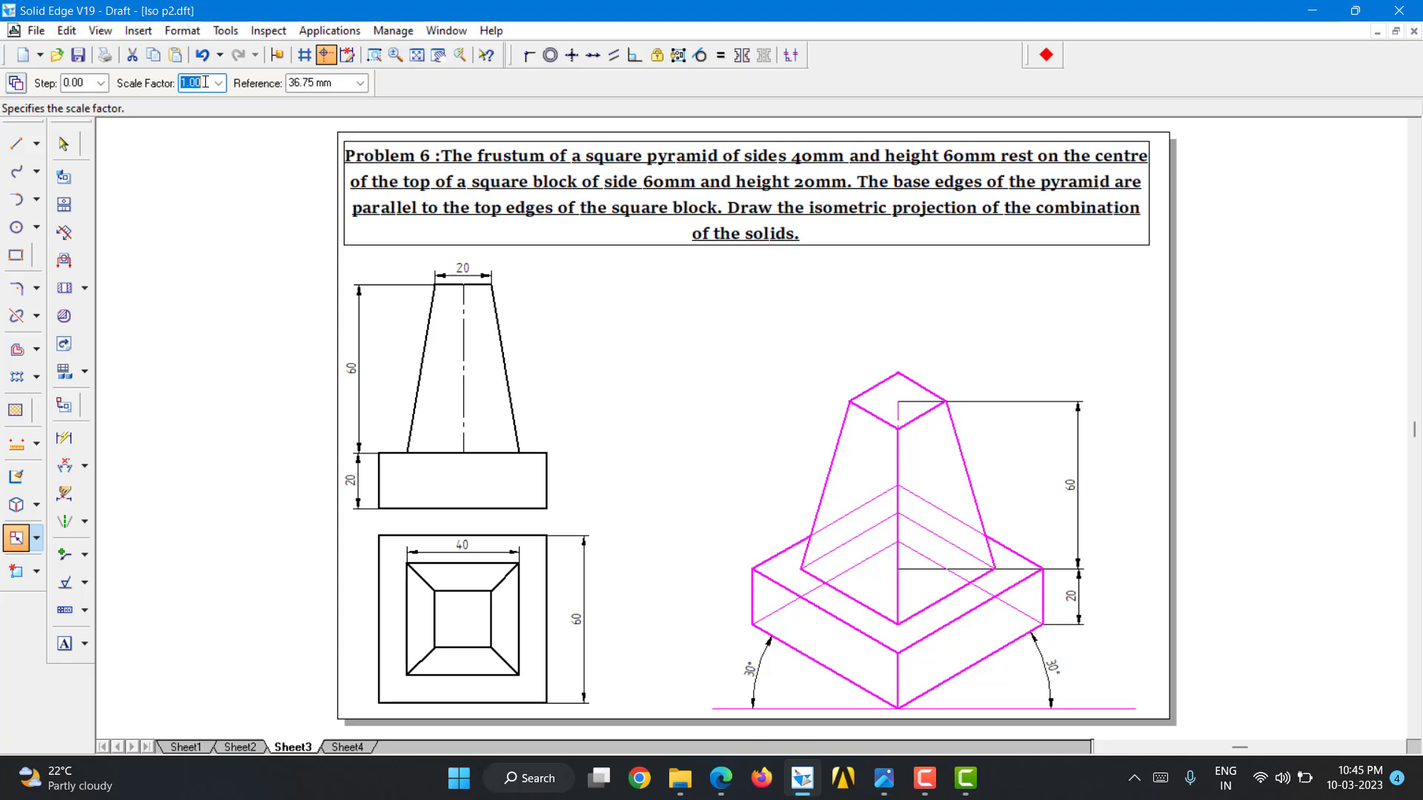
{"action": "type", "text": "0.8164"}
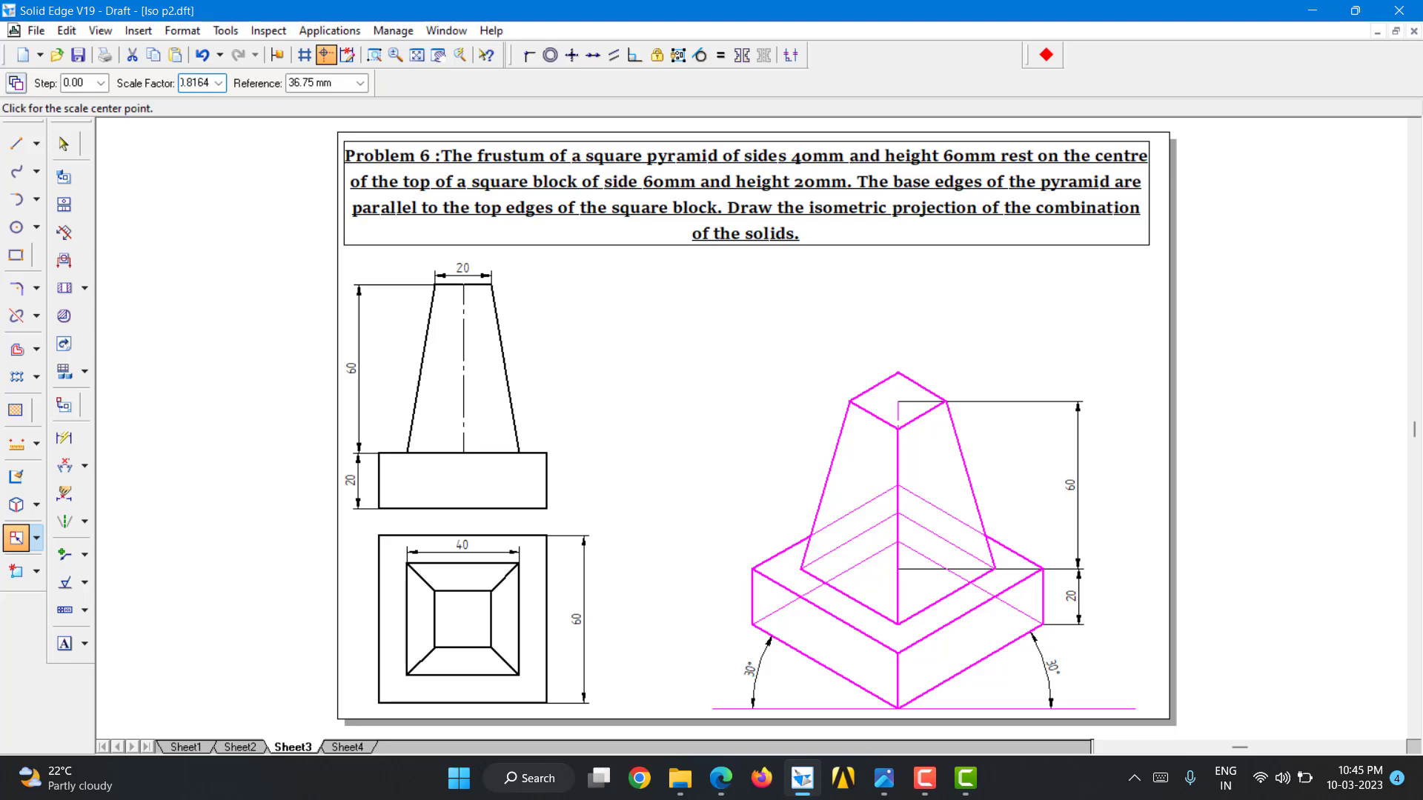
{"action": "key", "text": "Tab"}
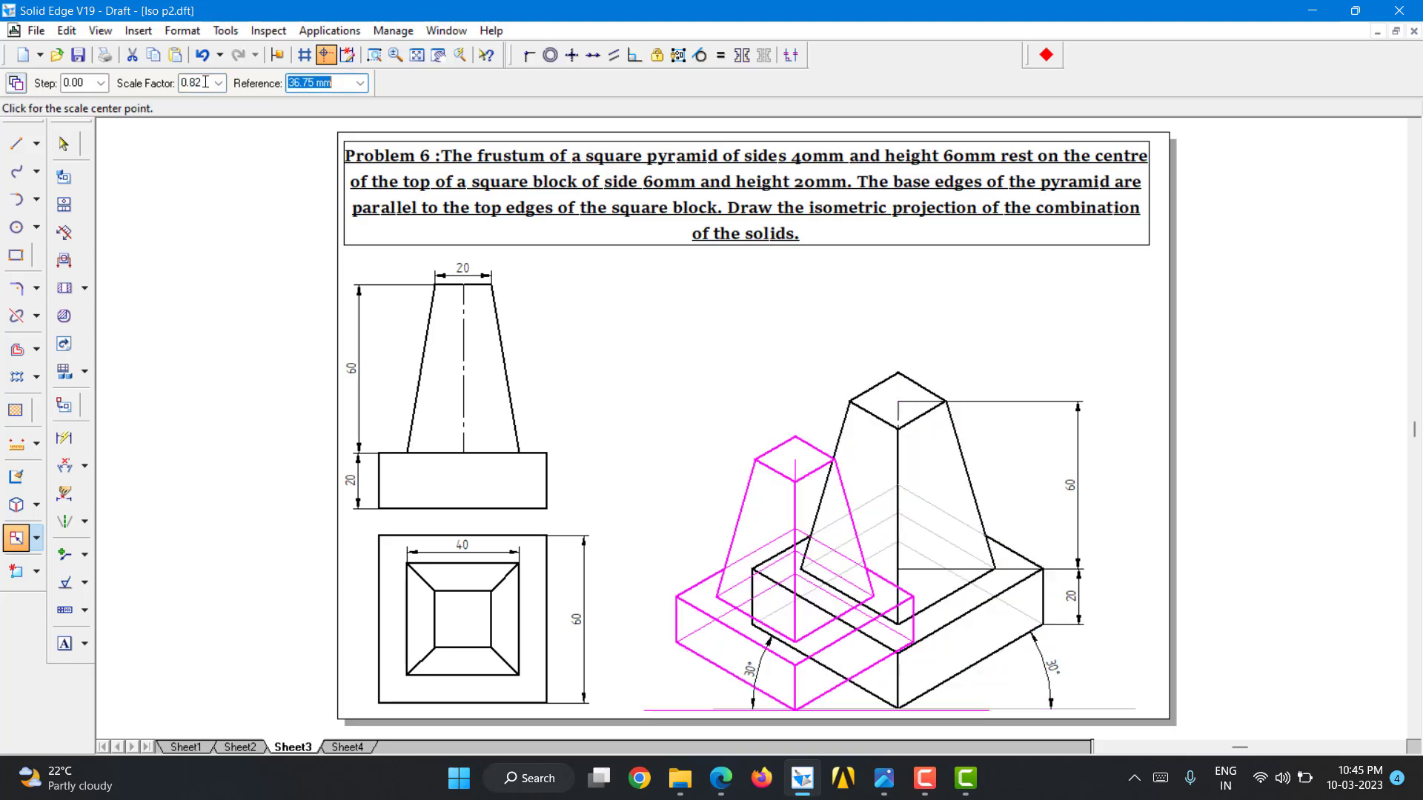
{"action": "left_click", "coordinate": [899, 705]}
{"action": "left_click", "coordinate": [1123, 557]}
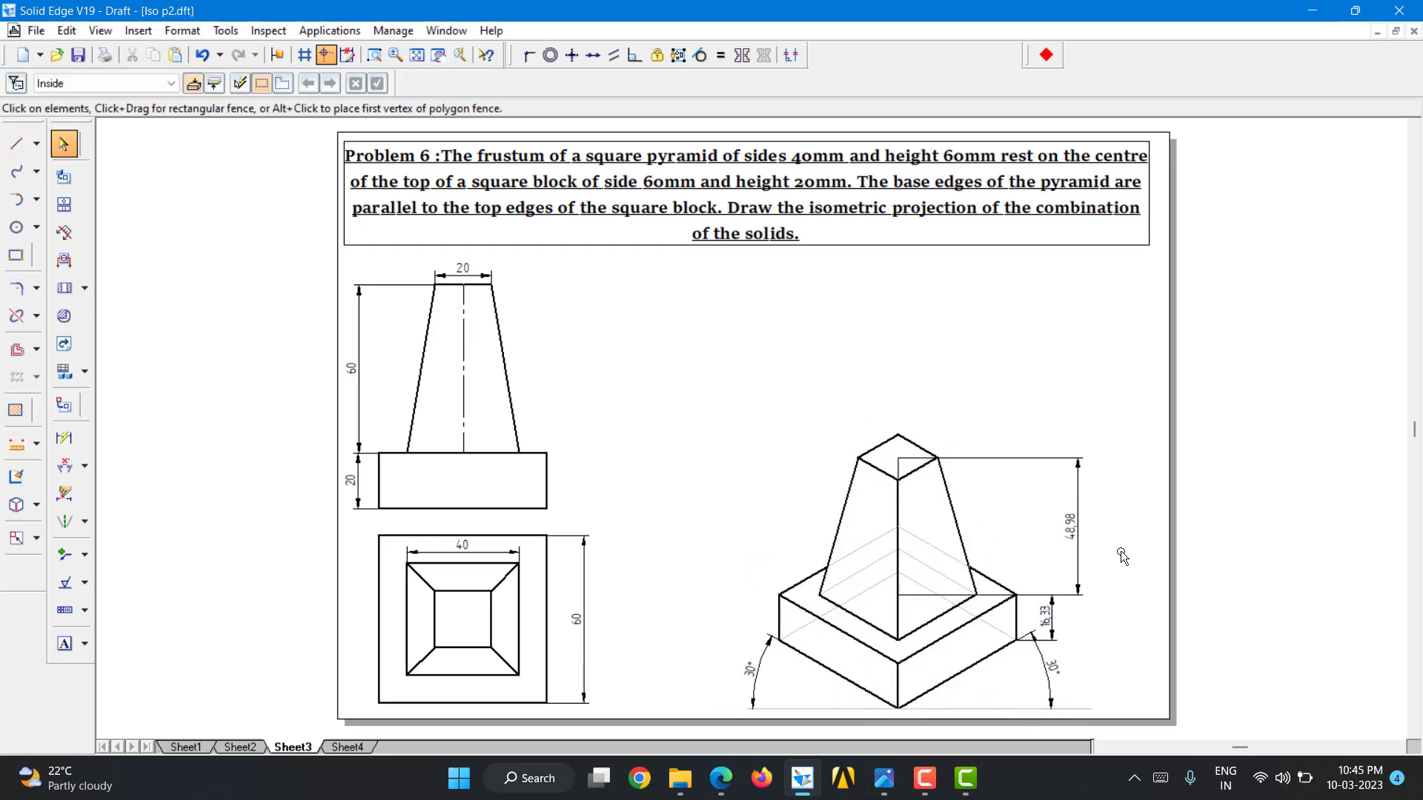
Reposition the 16.33 height dimension beside the scaled block and check both 30° angles.
{"action": "left_click", "coordinate": [1057, 624]}
{"action": "left_click_drag", "start_coordinate": [1057, 625], "coordinate": [1084, 623]}
{"action": "left_click", "coordinate": [1104, 635]}
{"action": "left_click", "coordinate": [1049, 700]}
{"action": "left_click", "coordinate": [759, 678]}
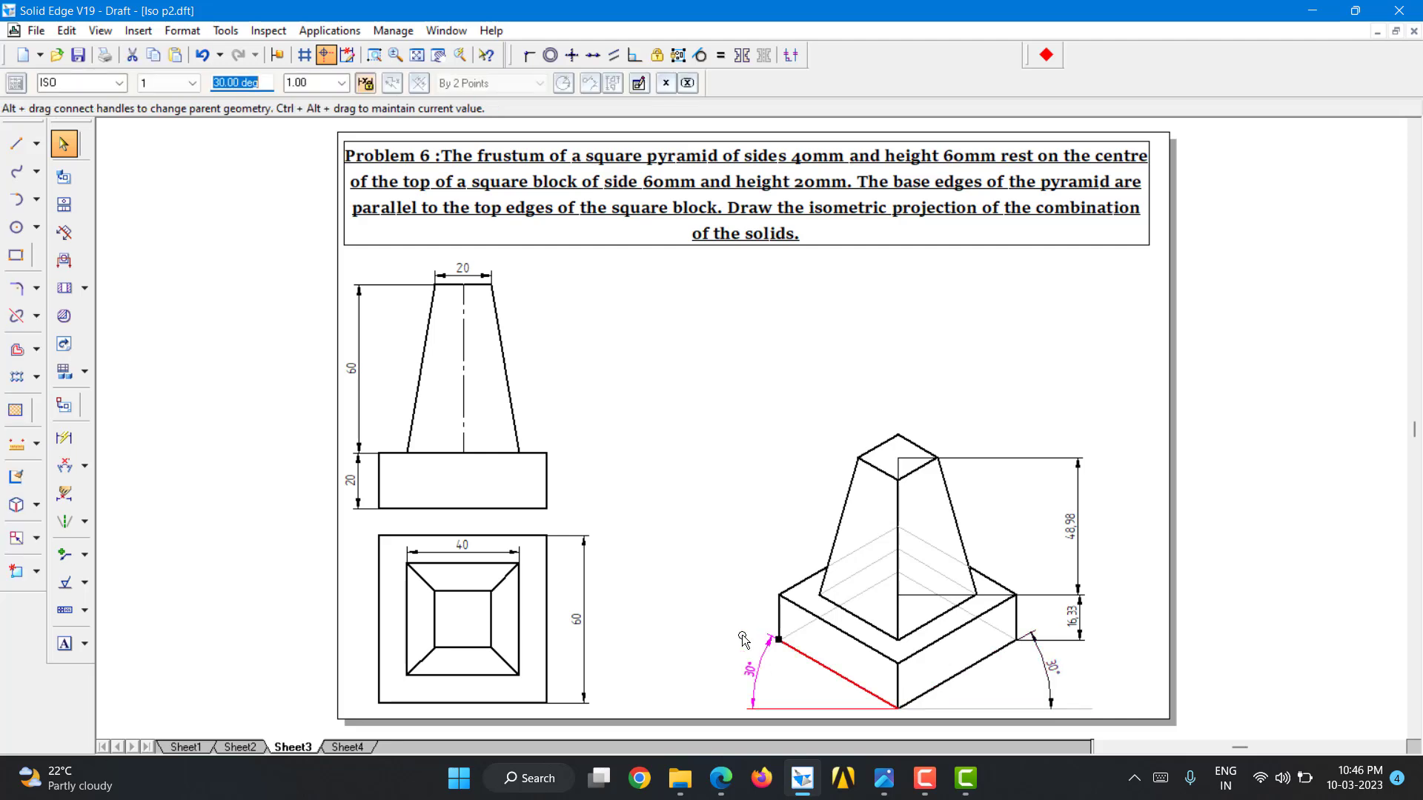
Add the prefix ISO to the 48.98 height dimension so it reads ISO 60.
{"action": "left_click", "coordinate": [710, 459]}
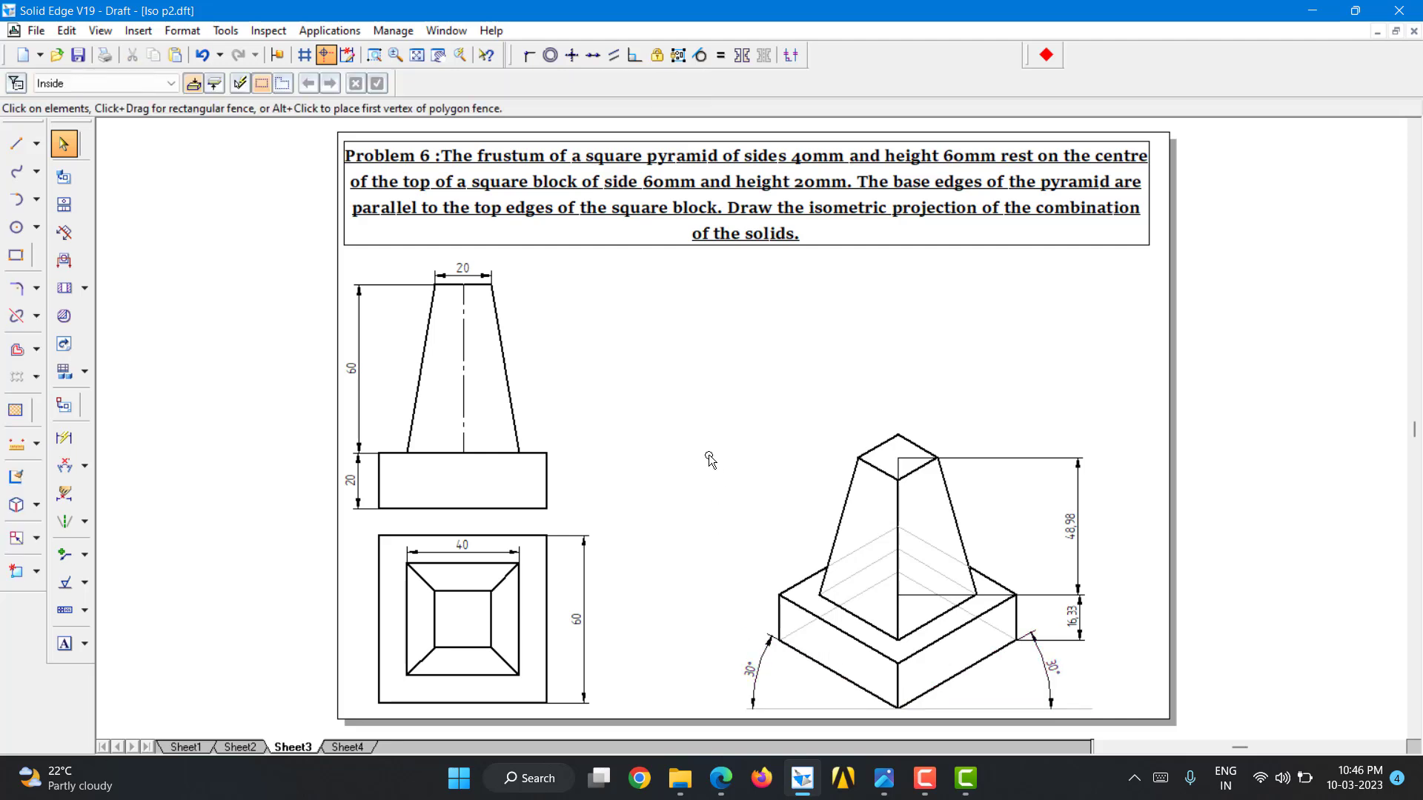
{"action": "left_click", "coordinate": [1073, 529]}
{"action": "left_click", "coordinate": [1084, 620], "text": "ctrl"}
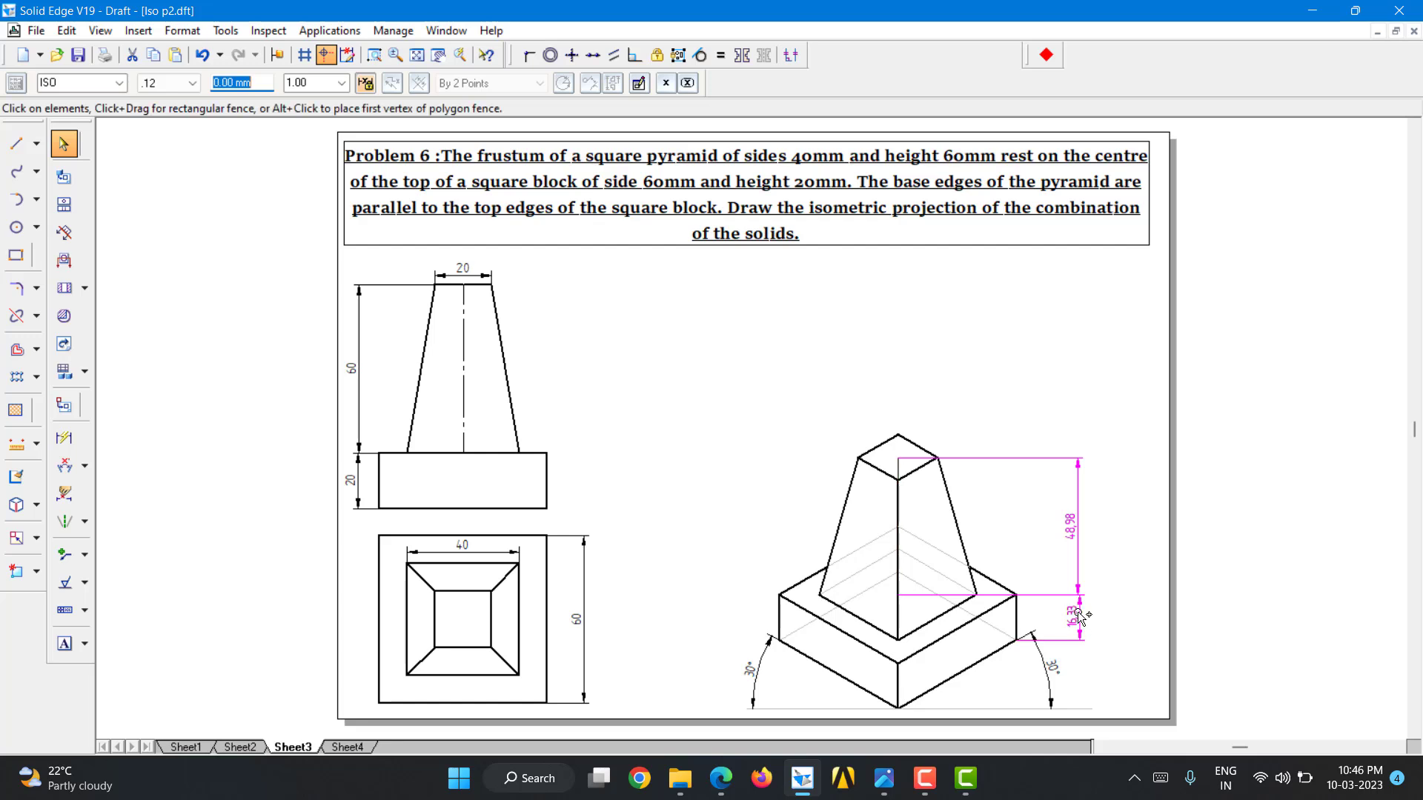
{"action": "left_click", "coordinate": [667, 85]}
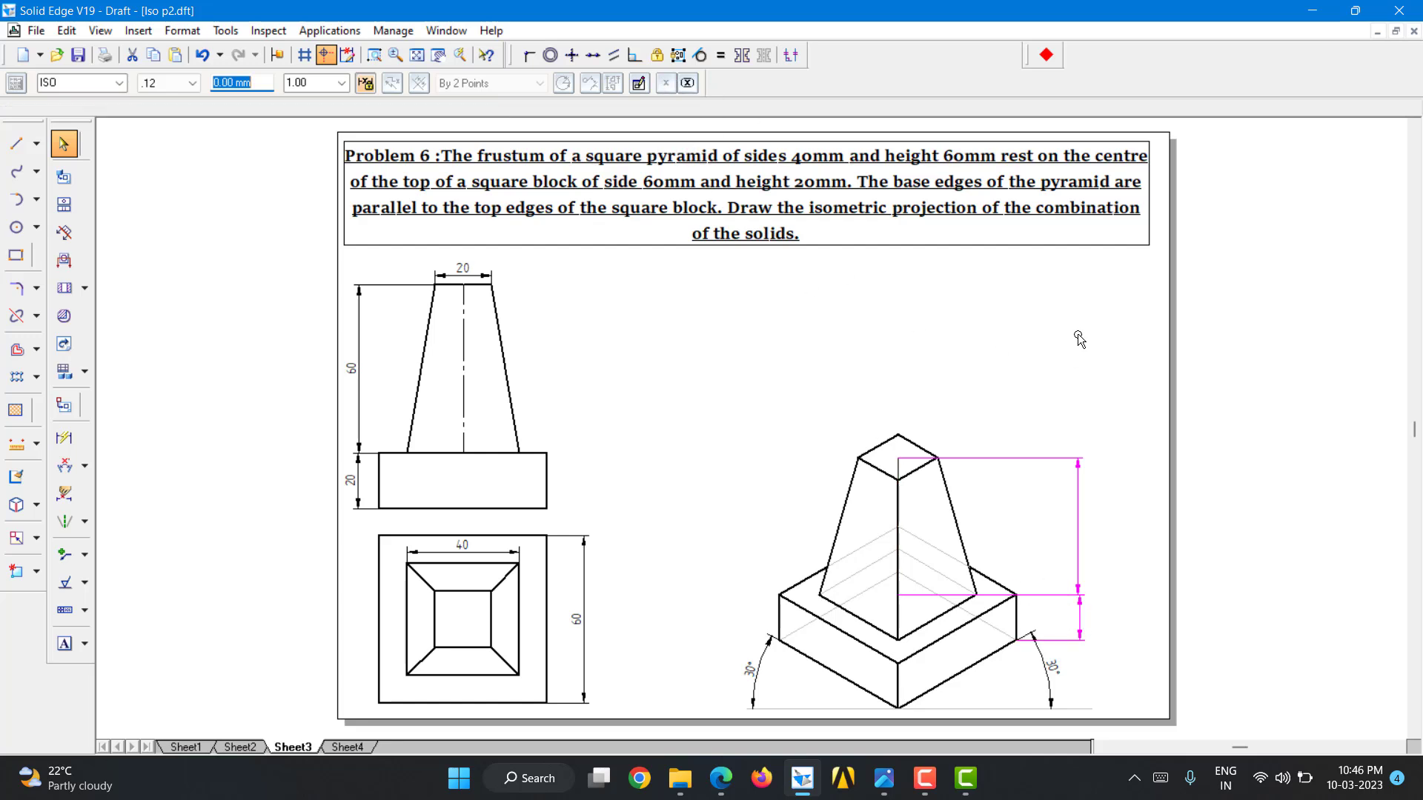
{"action": "left_click", "coordinate": [1078, 519]}
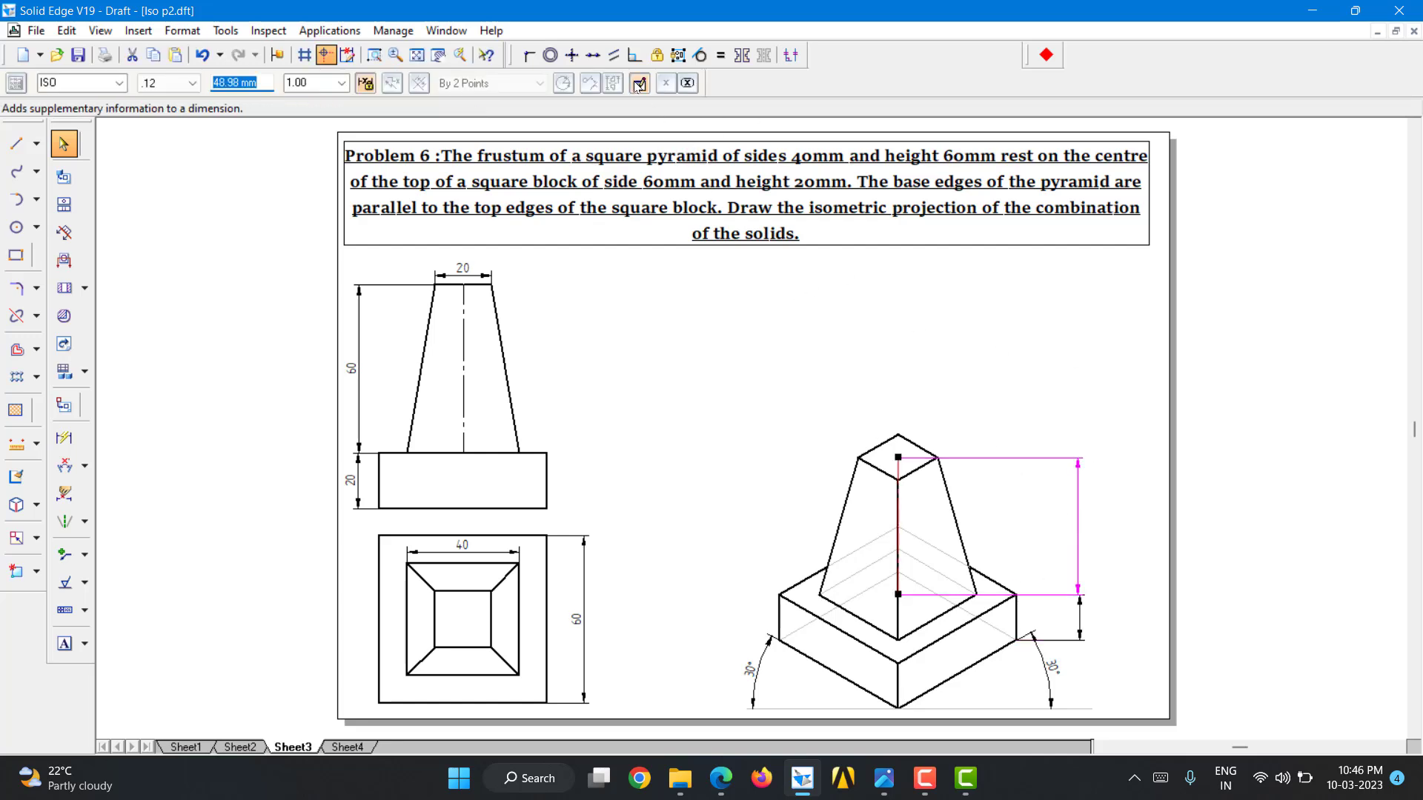
{"action": "left_click", "coordinate": [638, 83]}
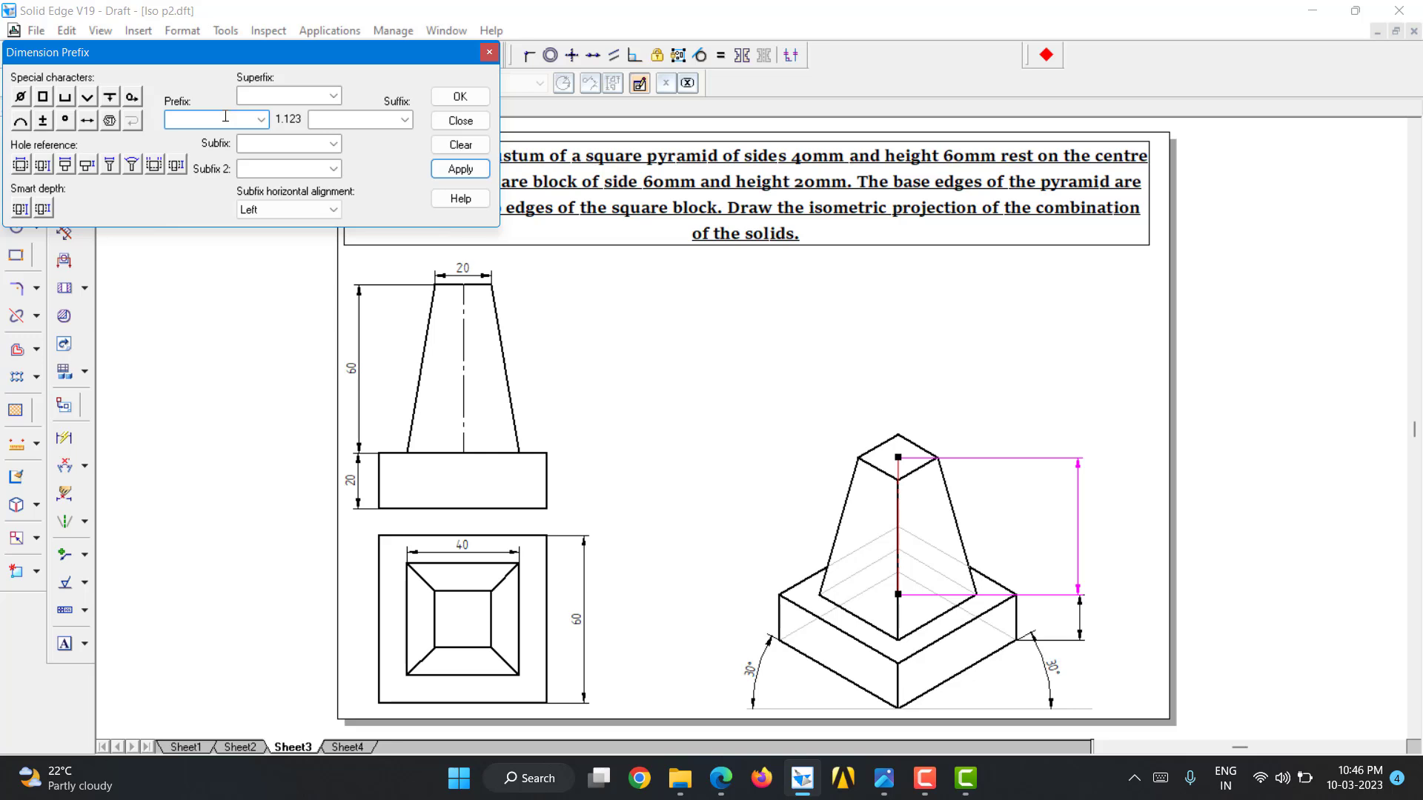
{"action": "type", "text": "ISO 60"}
{"action": "left_click", "coordinate": [460, 96]}
Add the prefix ISO to the 16.33 height dimension so it reads ISO 20.
{"action": "left_click", "coordinate": [1081, 624]}
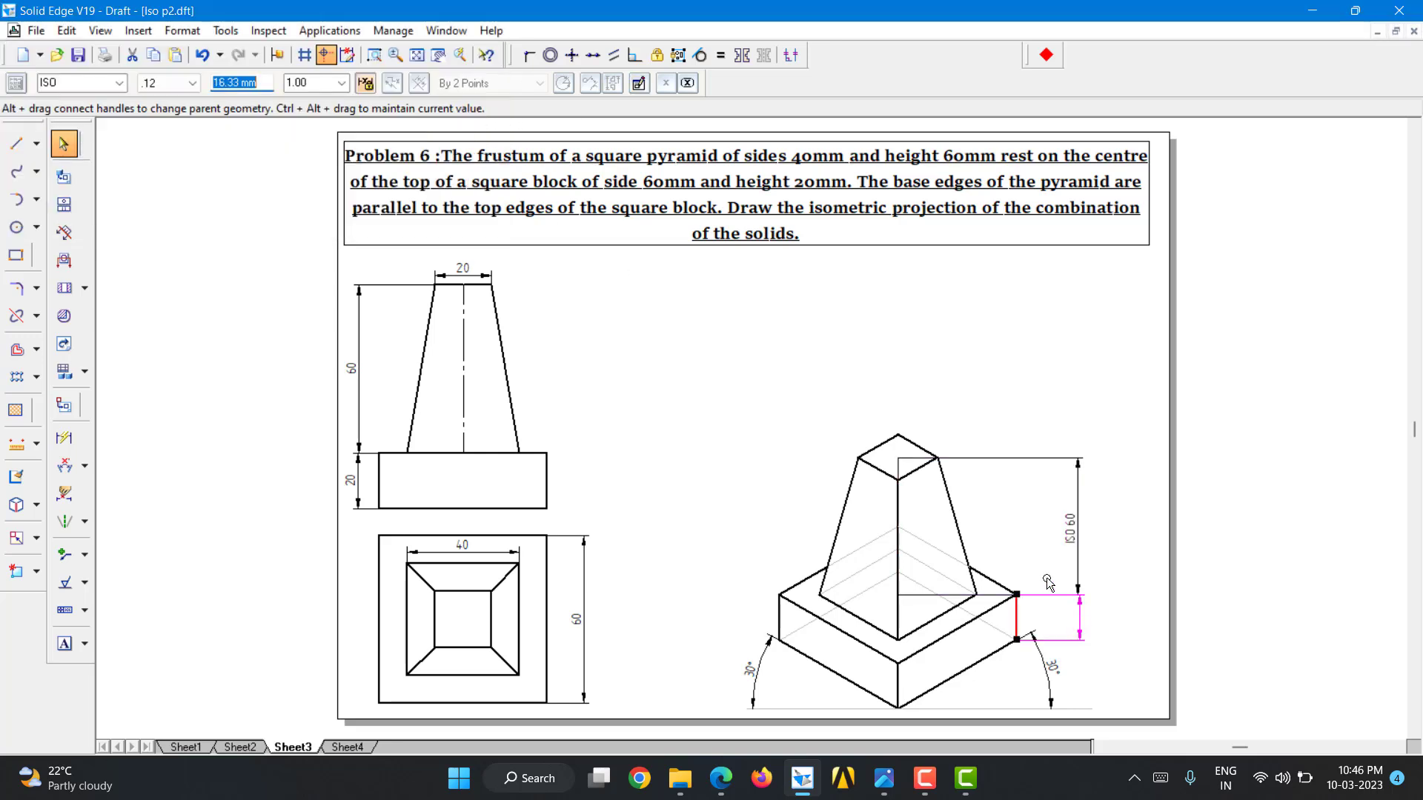
{"action": "left_click", "coordinate": [639, 83]}
{"action": "left_click", "coordinate": [177, 120]}
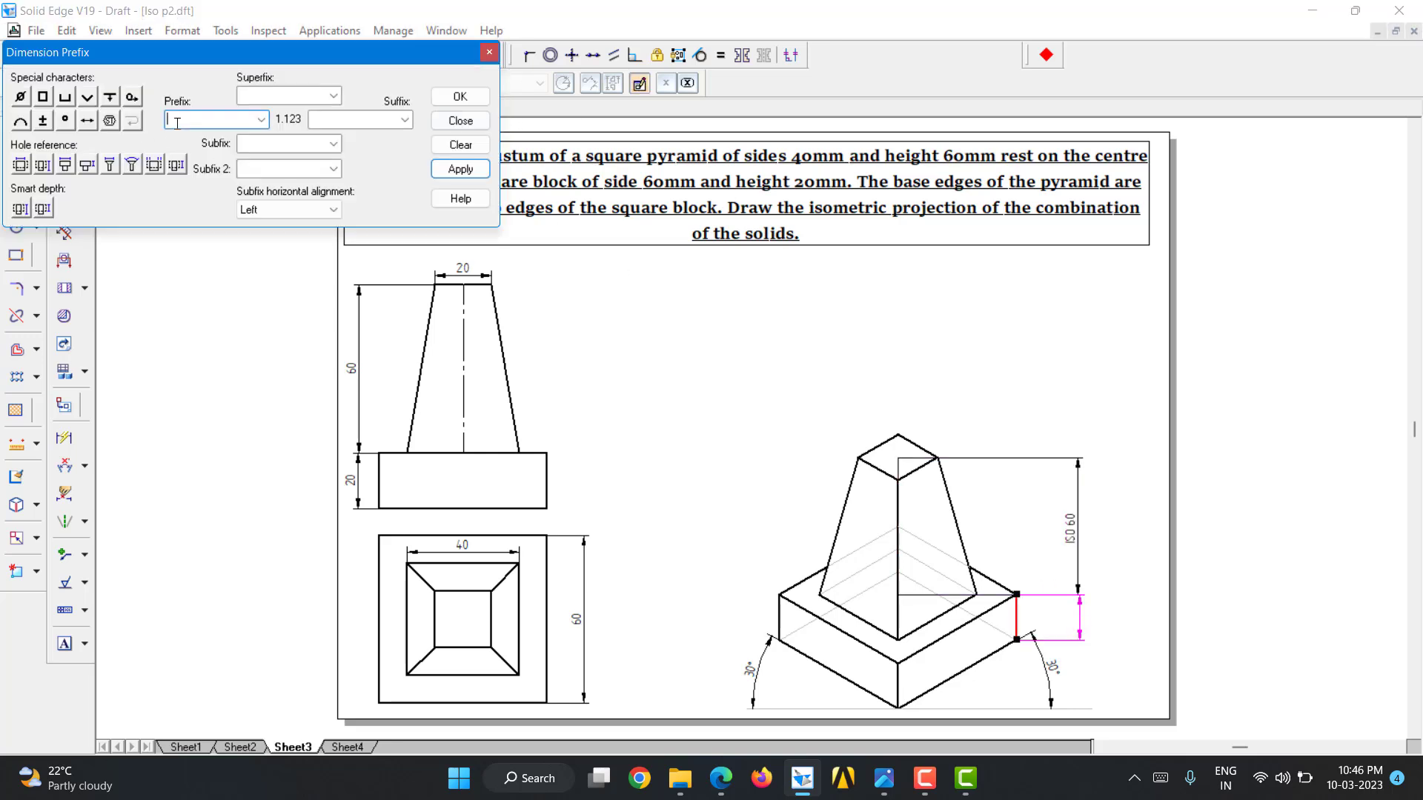
{"action": "type", "text": "ISO 20"}
{"action": "left_click", "coordinate": [459, 97]}
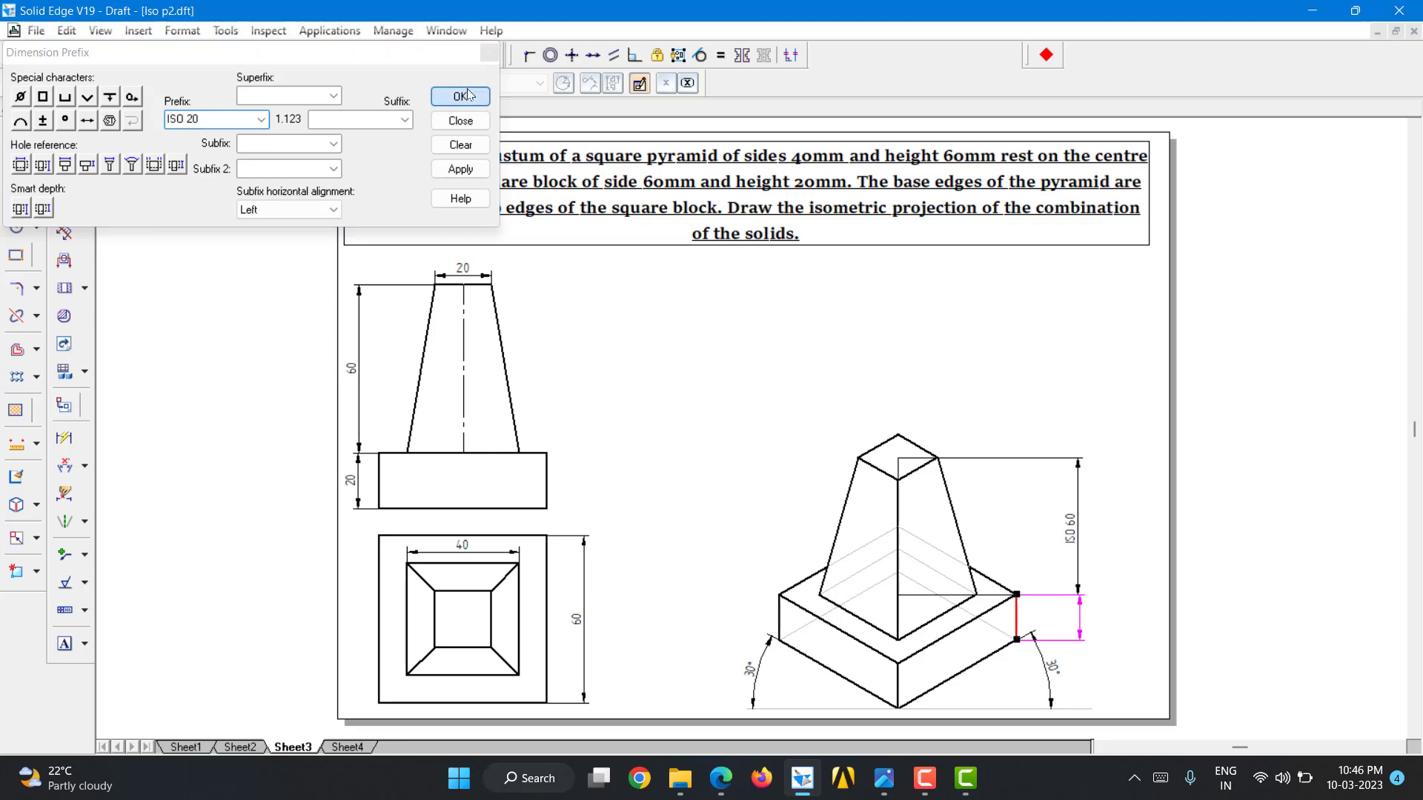
{"action": "left_click", "coordinate": [669, 419]}
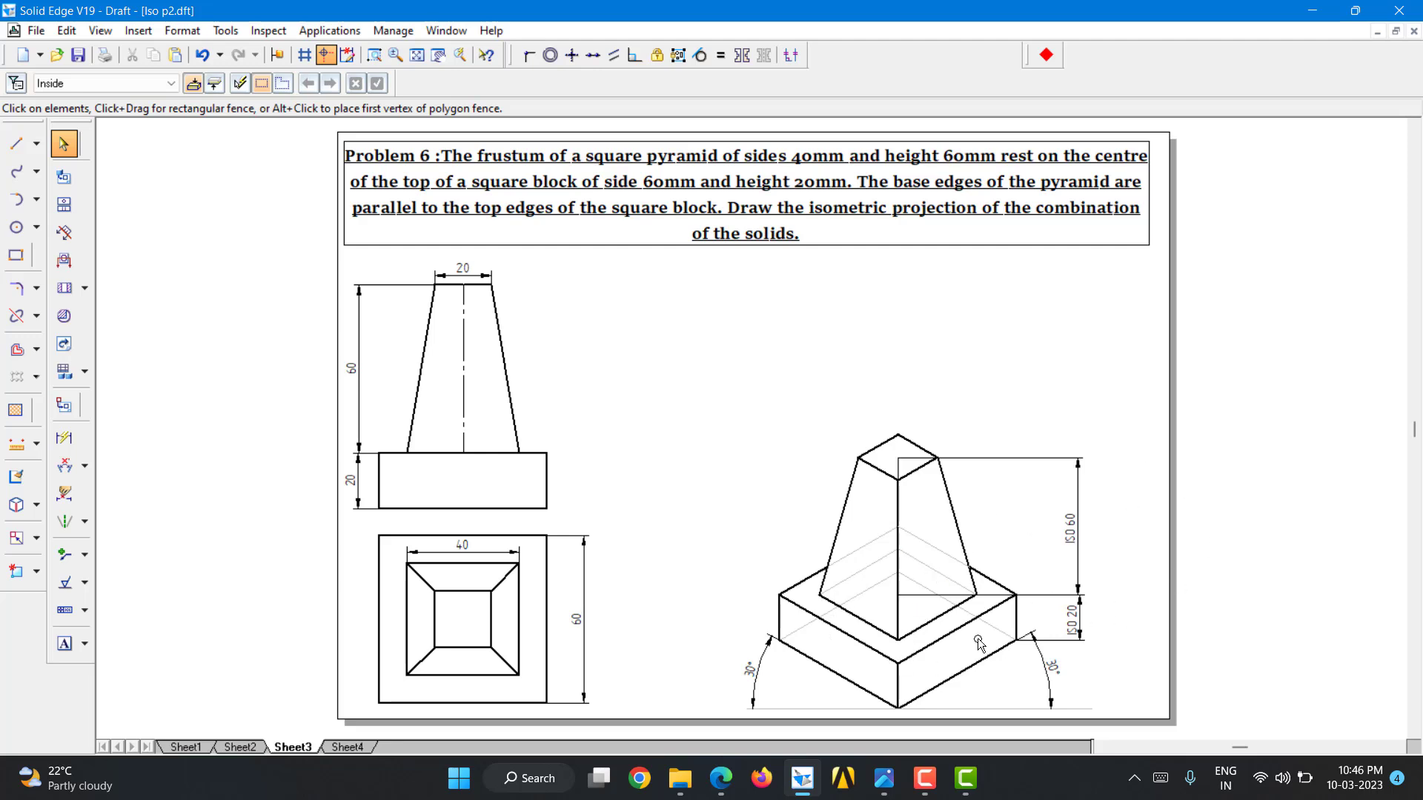
Move the isometric view with its ISO 60 and ISO 20 dimensions up and left on Sheet3.
{"action": "left_click_drag", "start_coordinate": [680, 354], "coordinate": [1064, 636]}
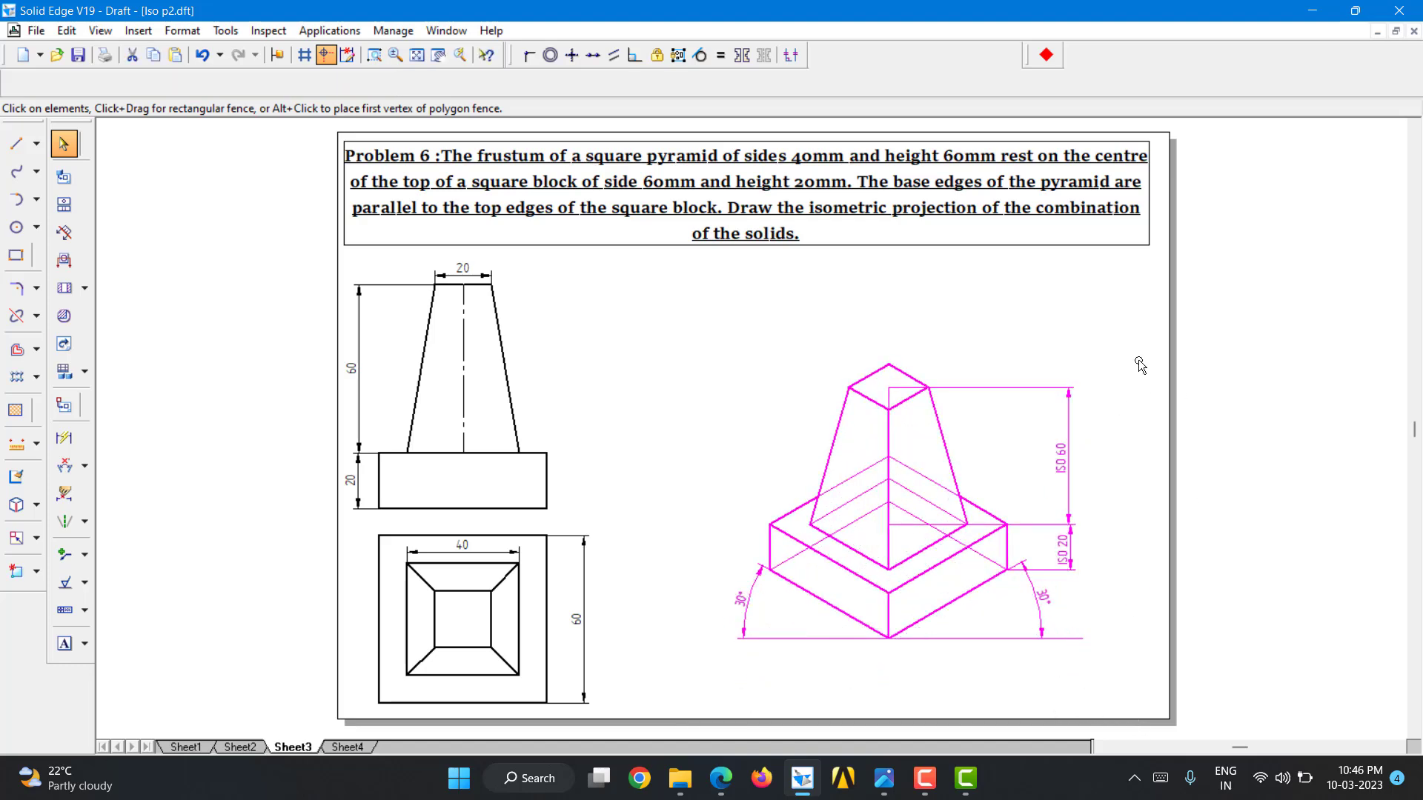
{"action": "key", "text": "Escape"}
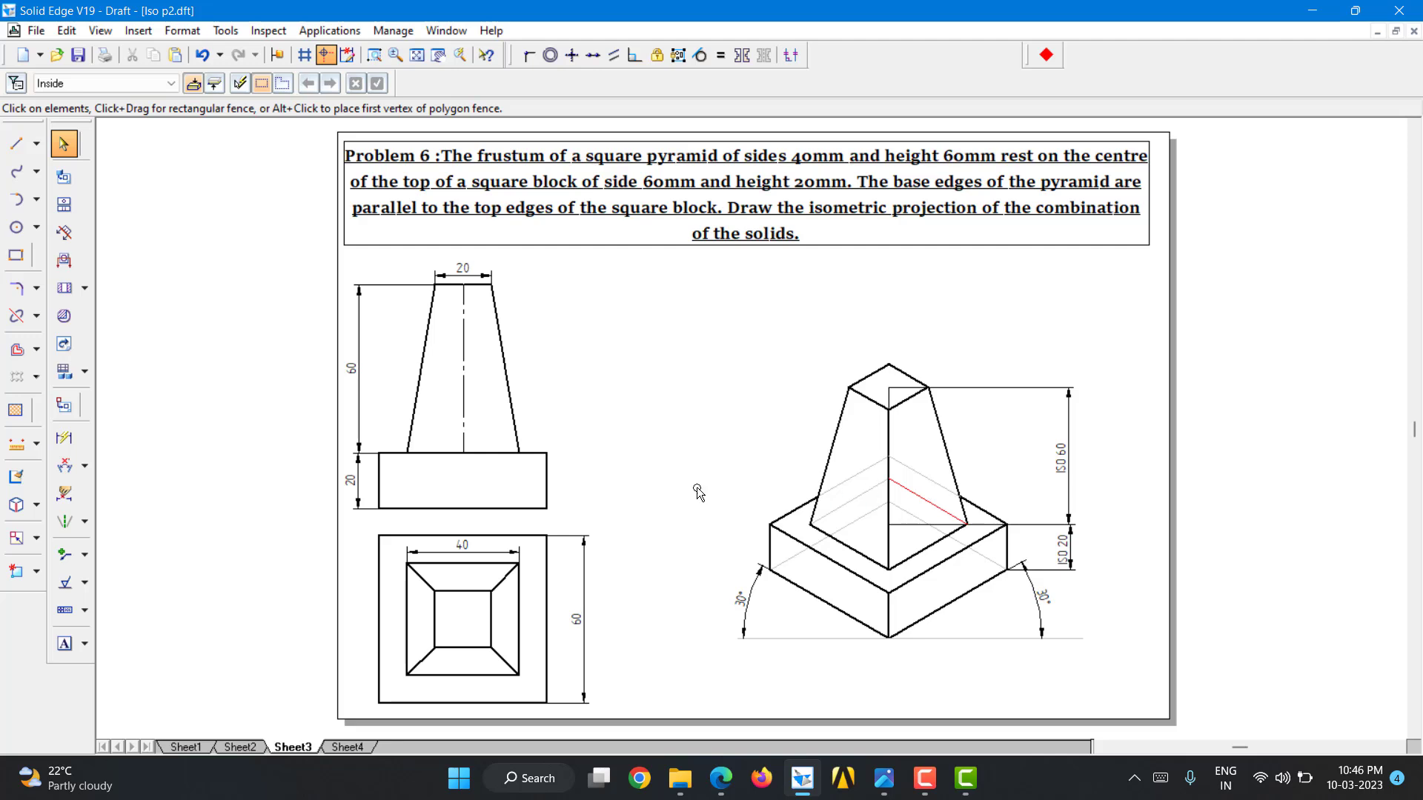